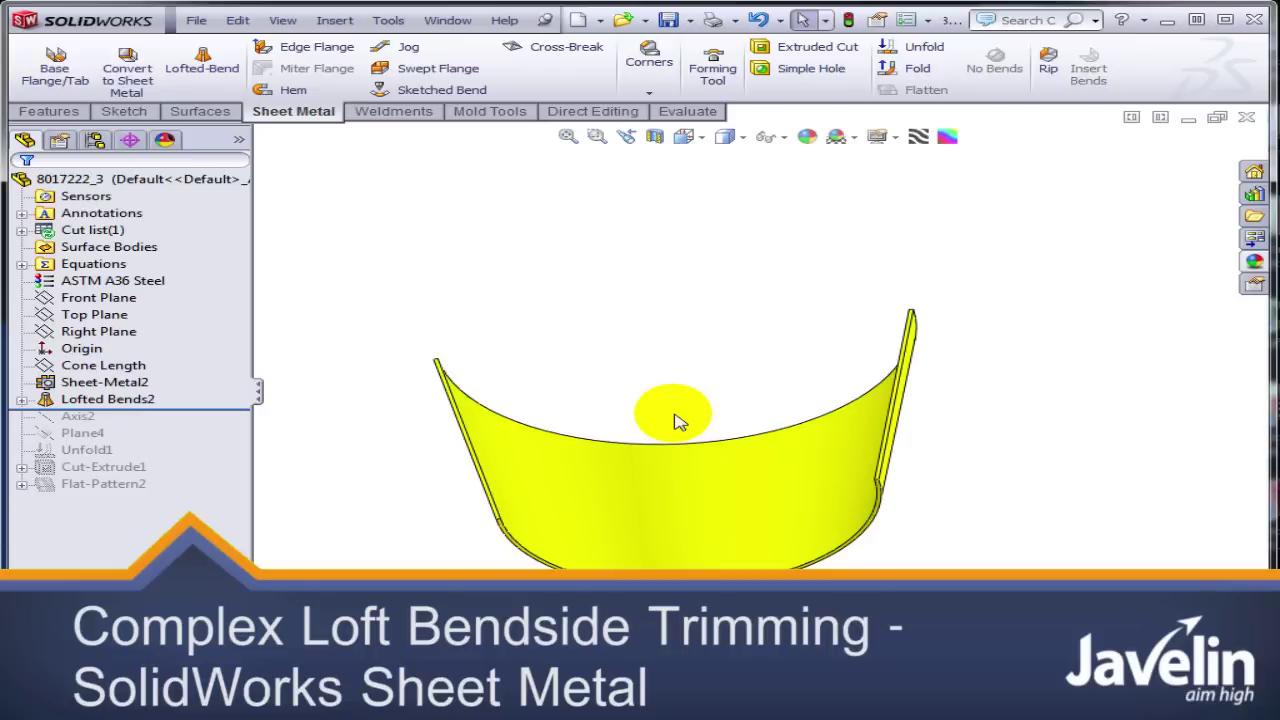
# Review the Lofted Bends2 feature and its Sketch1 profile, accepting it unchanged.
pyautogui.moveTo(675, 420); pyautogui.dragTo(688, 562, button='middle')
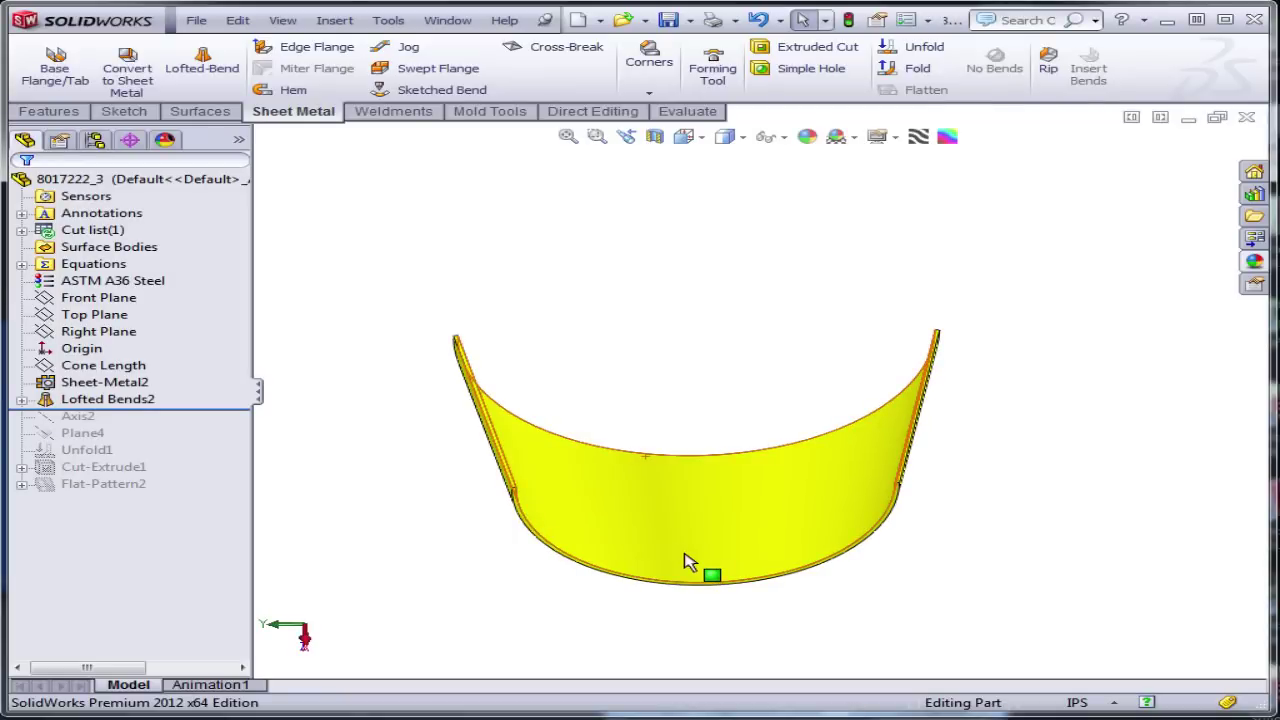
pyautogui.scroll(-2, 688, 562)
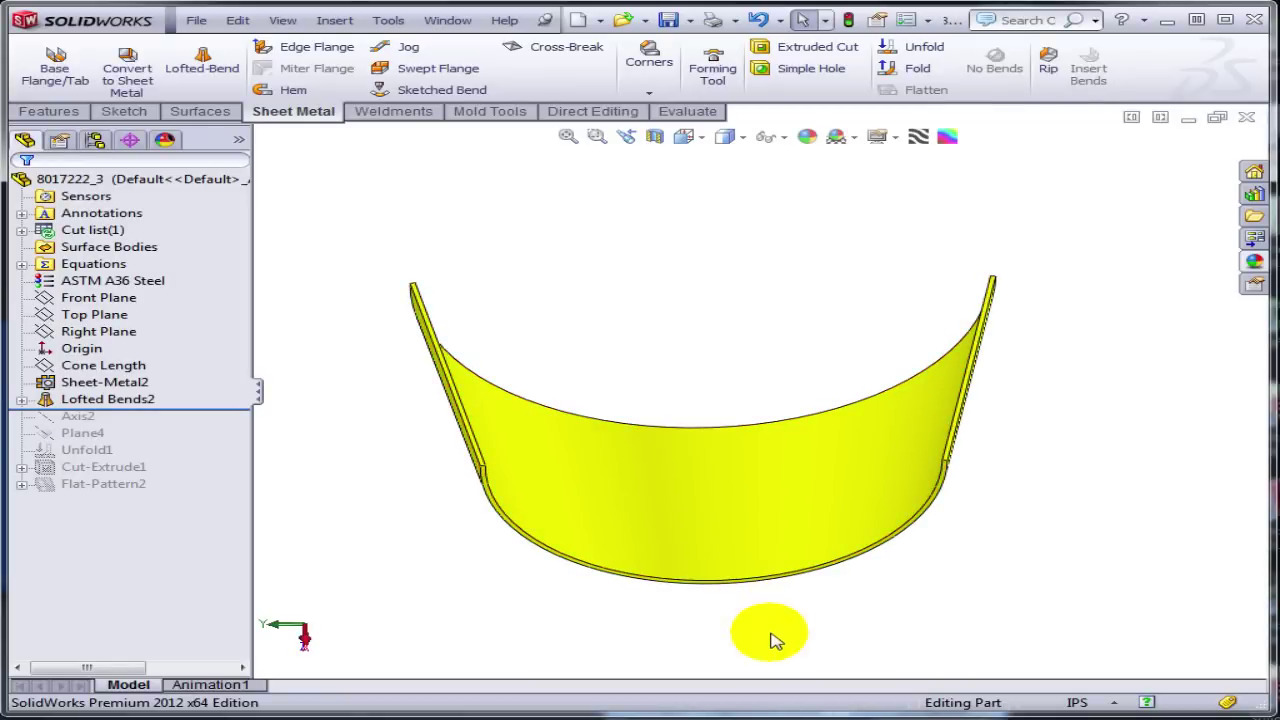
pyautogui.moveTo(766, 634); pyautogui.dragTo(790, 648, button='middle')
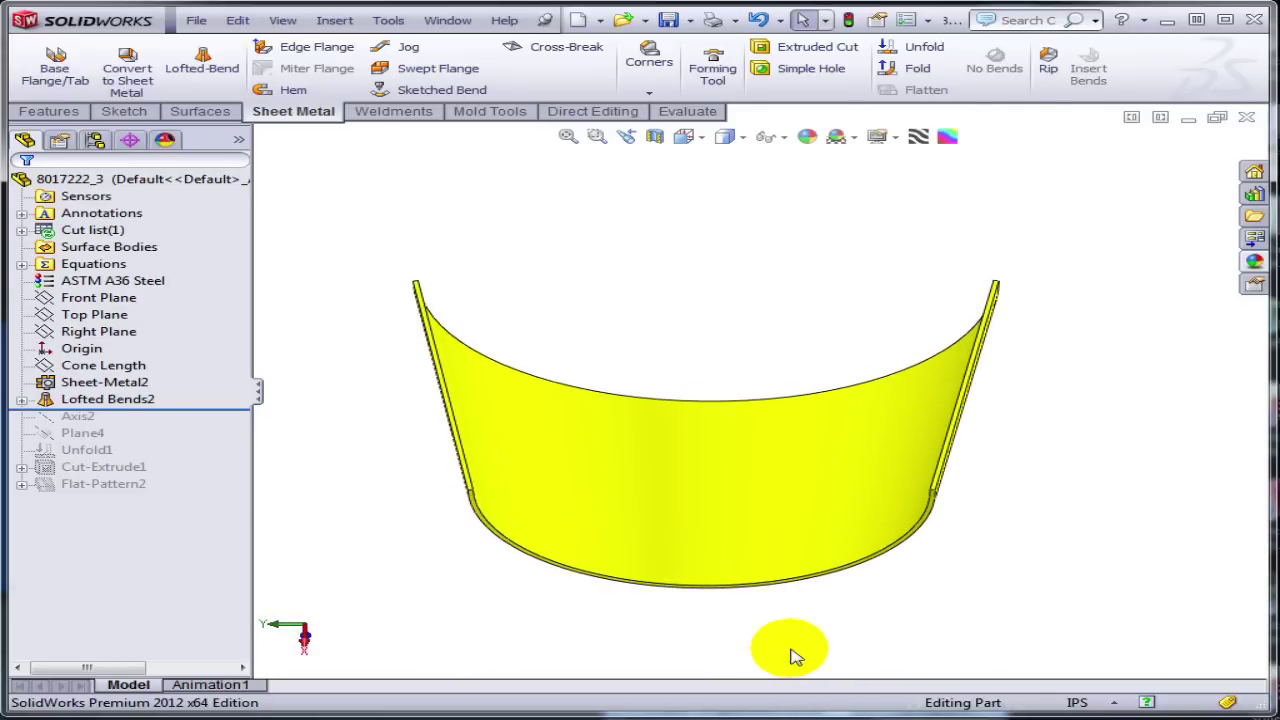
pyautogui.click(122, 404)
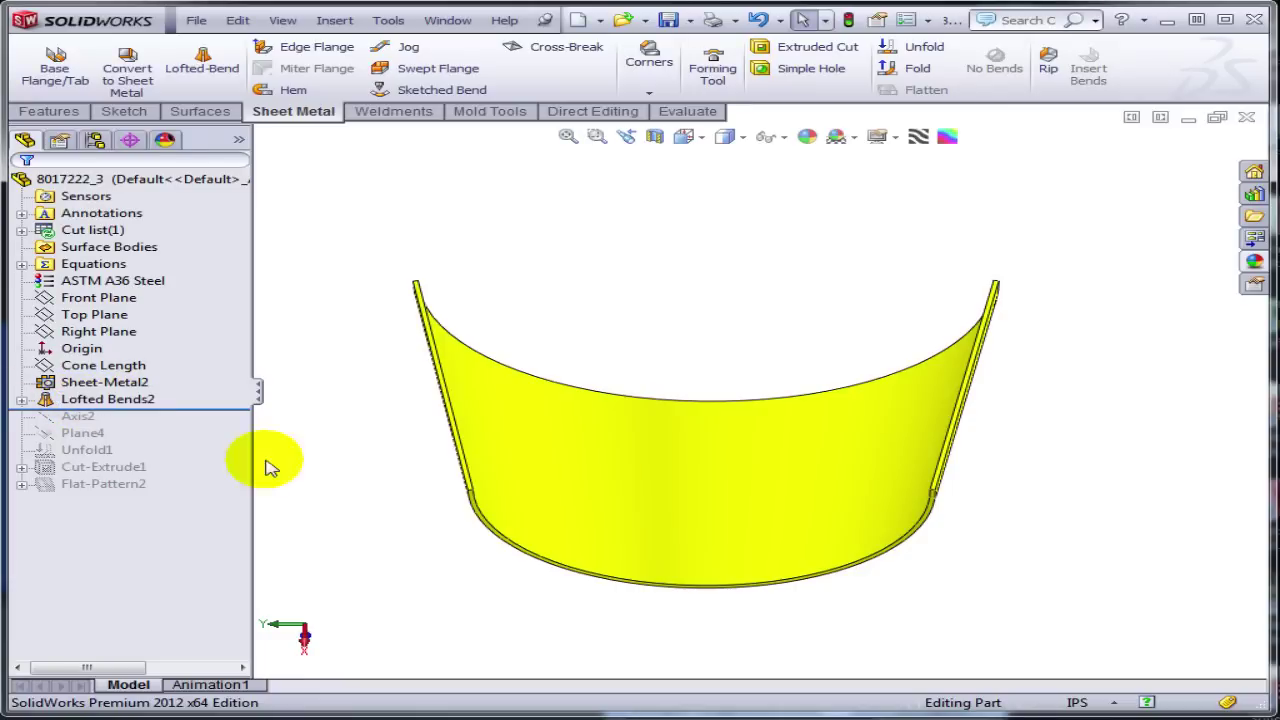
pyautogui.rightClick(145, 403)
pyautogui.click(171, 352)
pyautogui.moveTo(470, 430); pyautogui.dragTo(520, 494, button='middle')
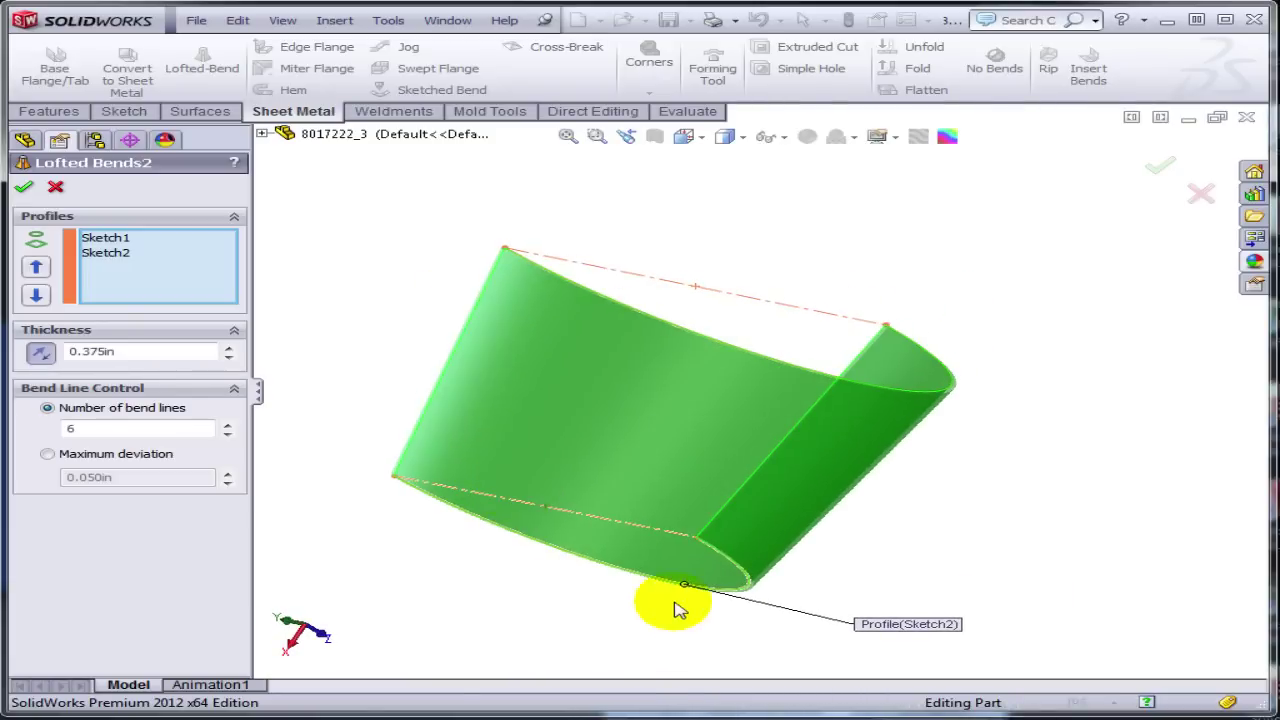
pyautogui.click(108, 240)
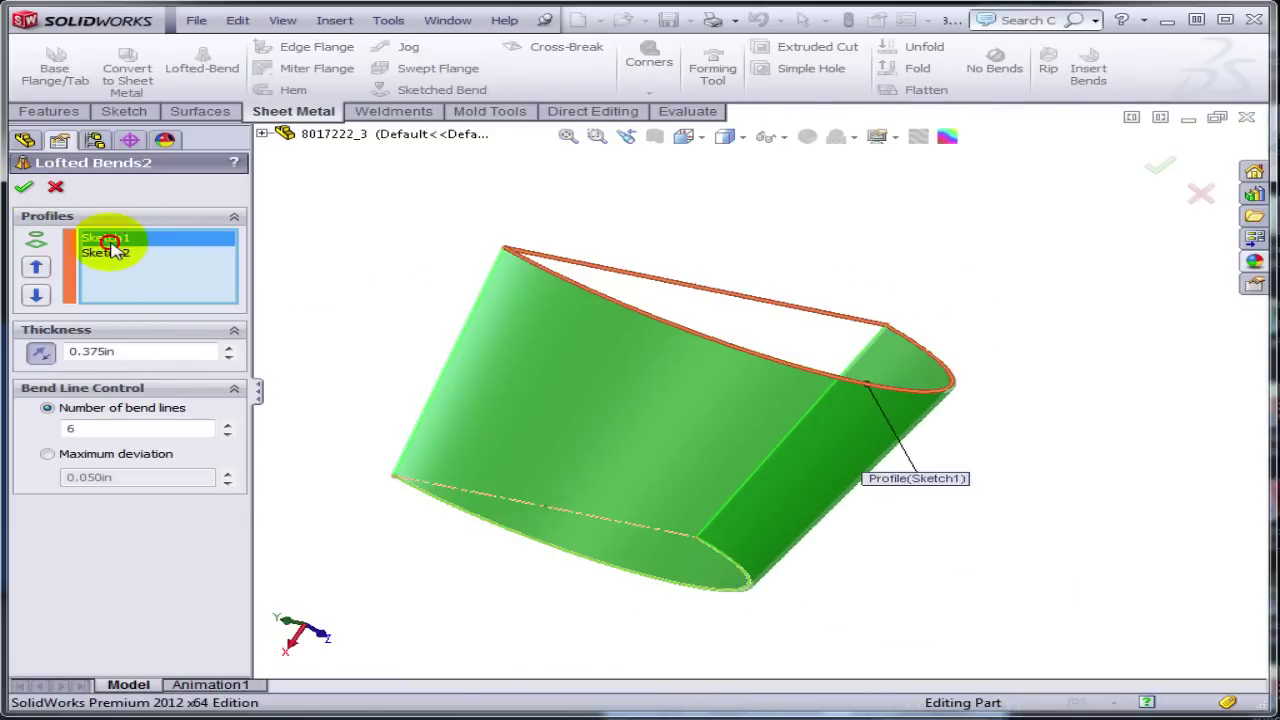
pyautogui.click(24, 188)
pyautogui.moveTo(480, 371); pyautogui.dragTo(608, 338, button='middle')
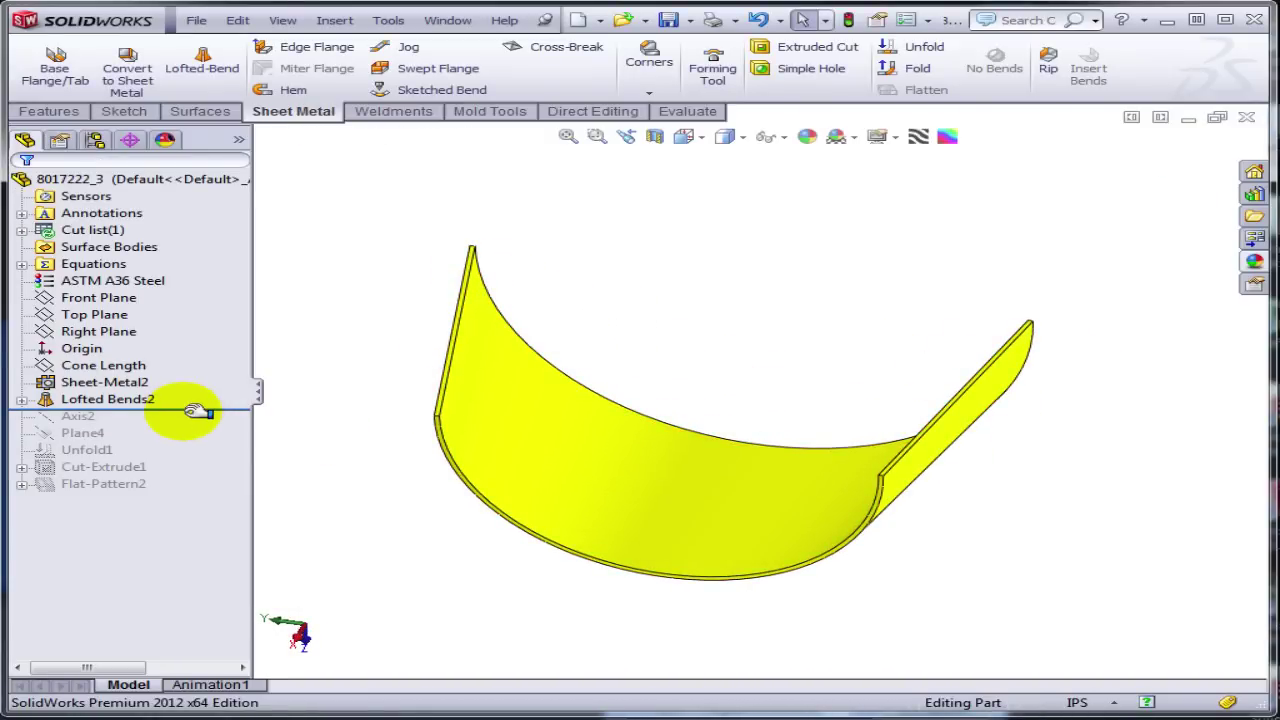
# Roll back to include Unfold1 and confirm its fixed edge so the part lies flat.
pyautogui.moveTo(195, 410); pyautogui.dragTo(200, 460)
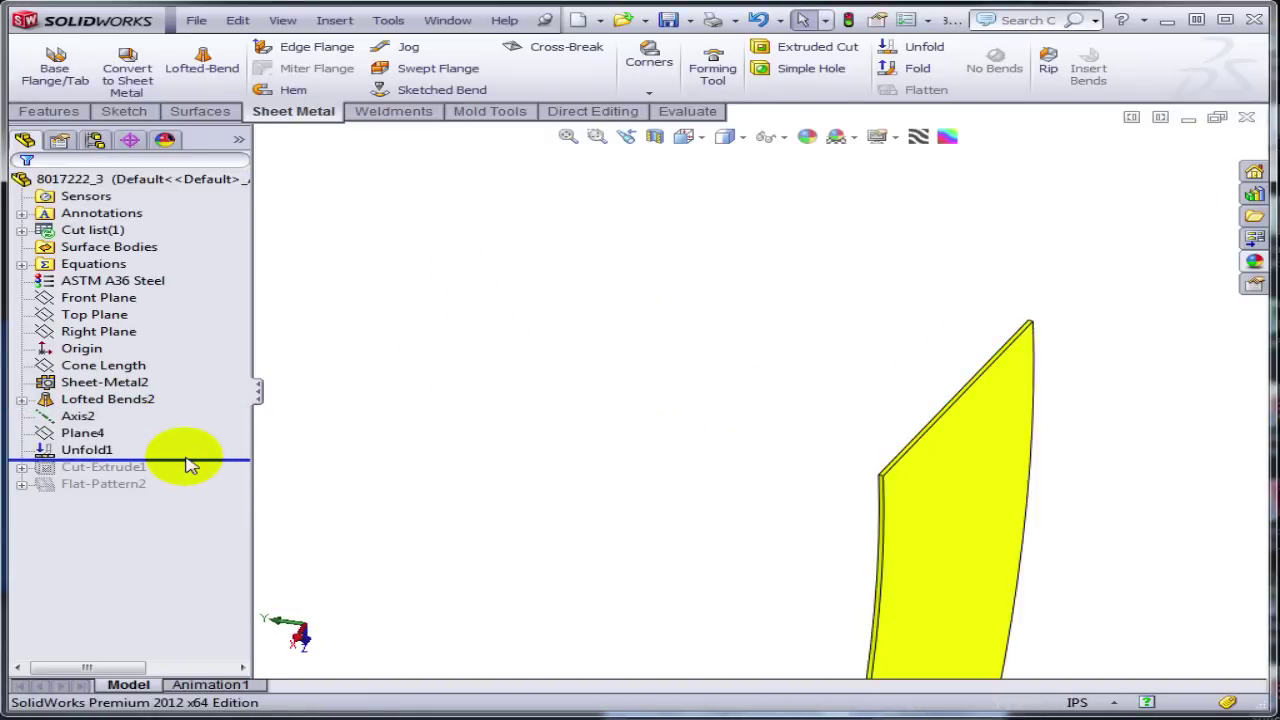
pyautogui.moveTo(951, 620); pyautogui.dragTo(948, 583, button='middle')
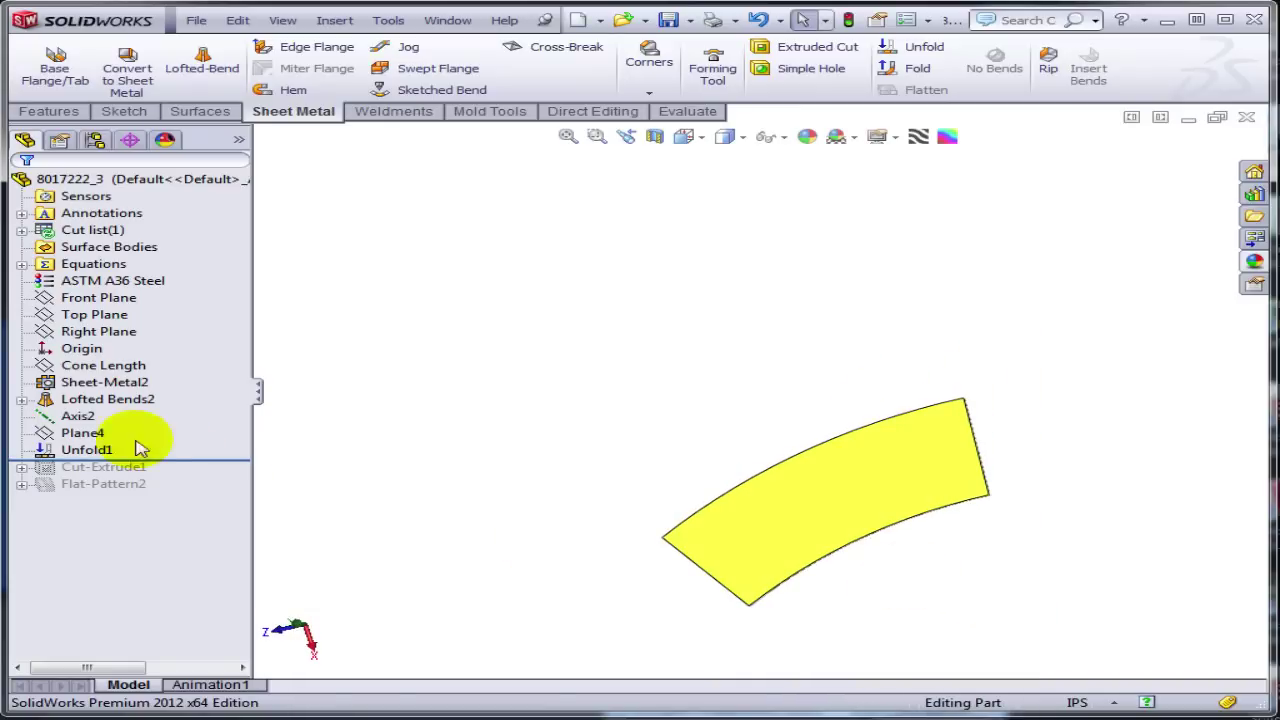
pyautogui.rightClick(86, 450)
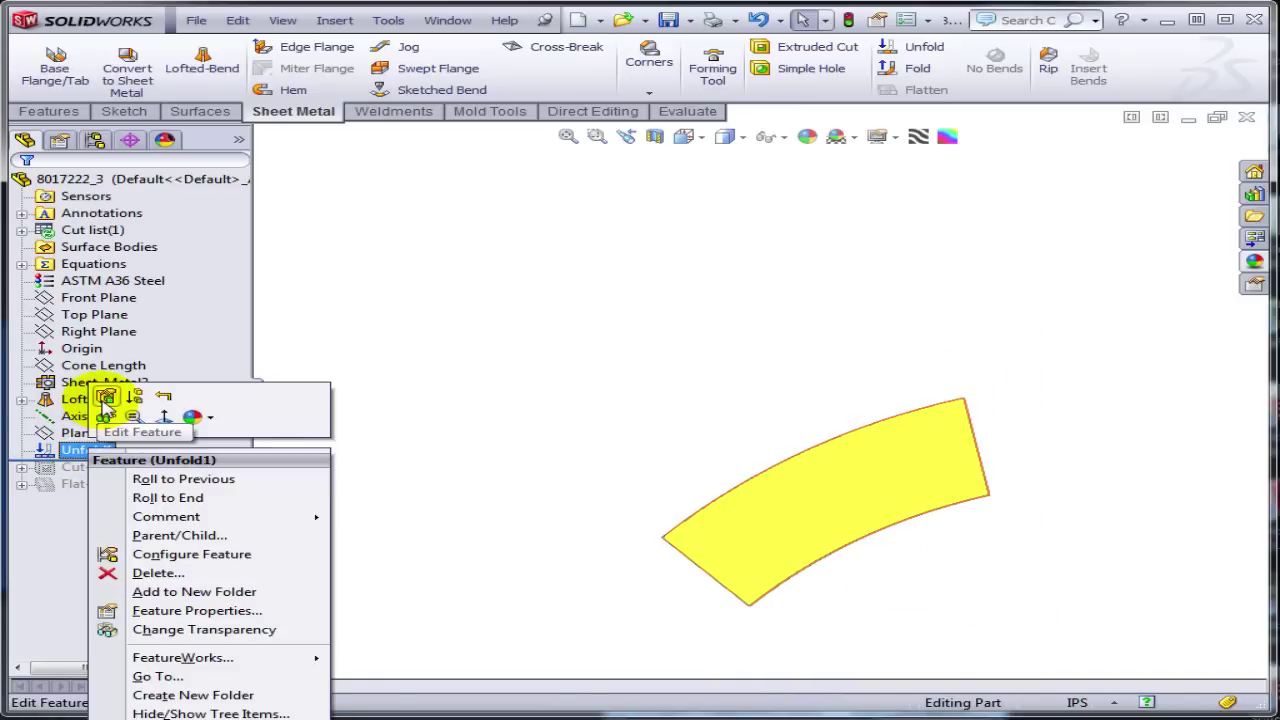
pyautogui.click(107, 398)
pyautogui.moveTo(1000, 451); pyautogui.dragTo(793, 373, button='middle')
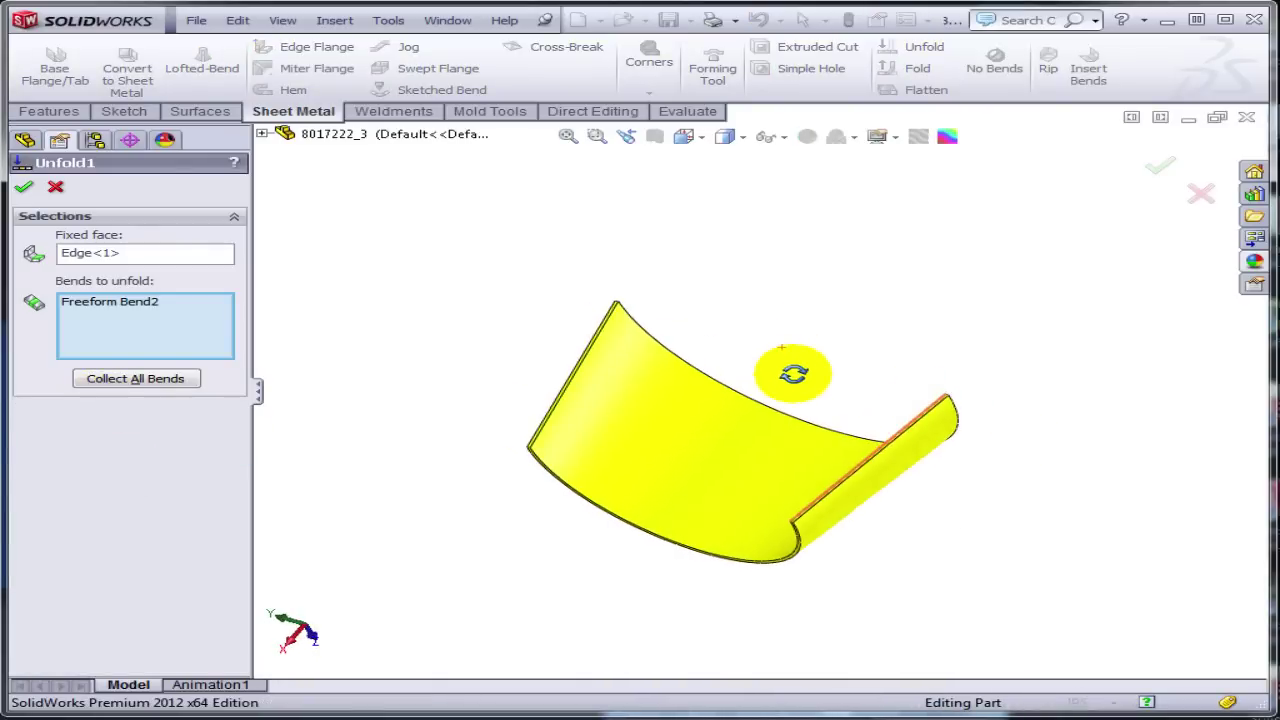
pyautogui.scroll(-5, 866, 465)
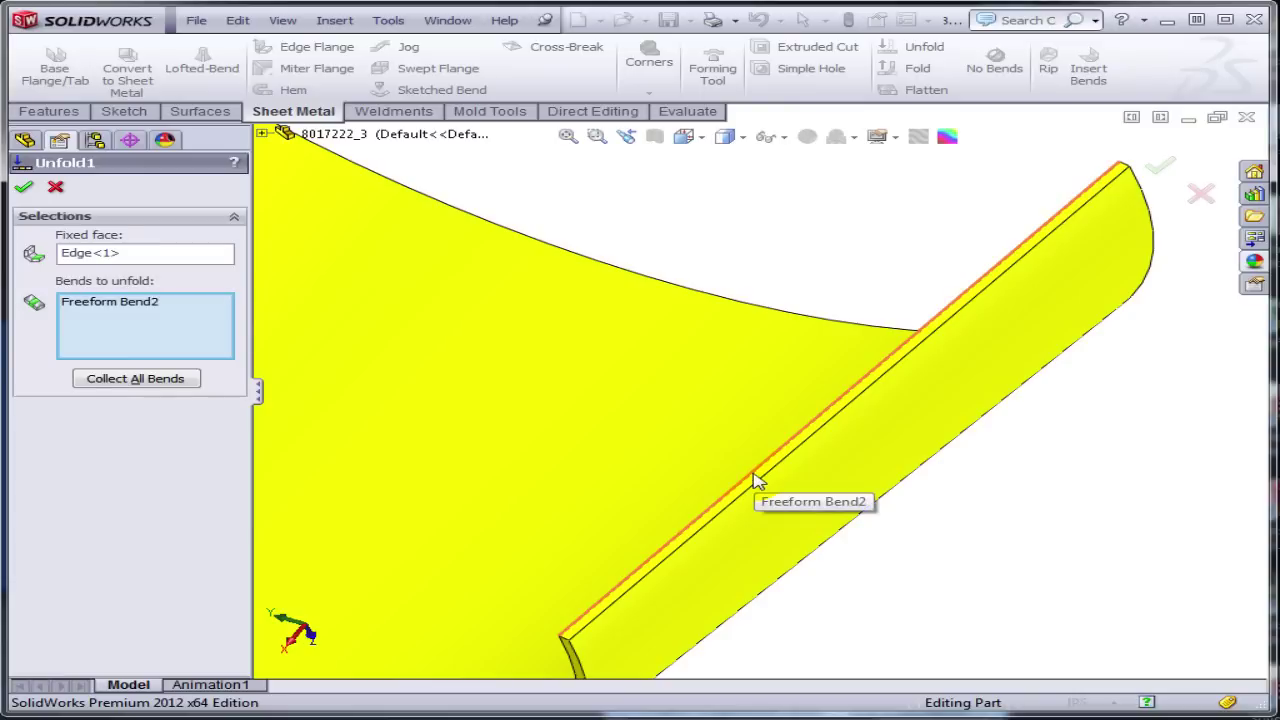
pyautogui.click(88, 241)
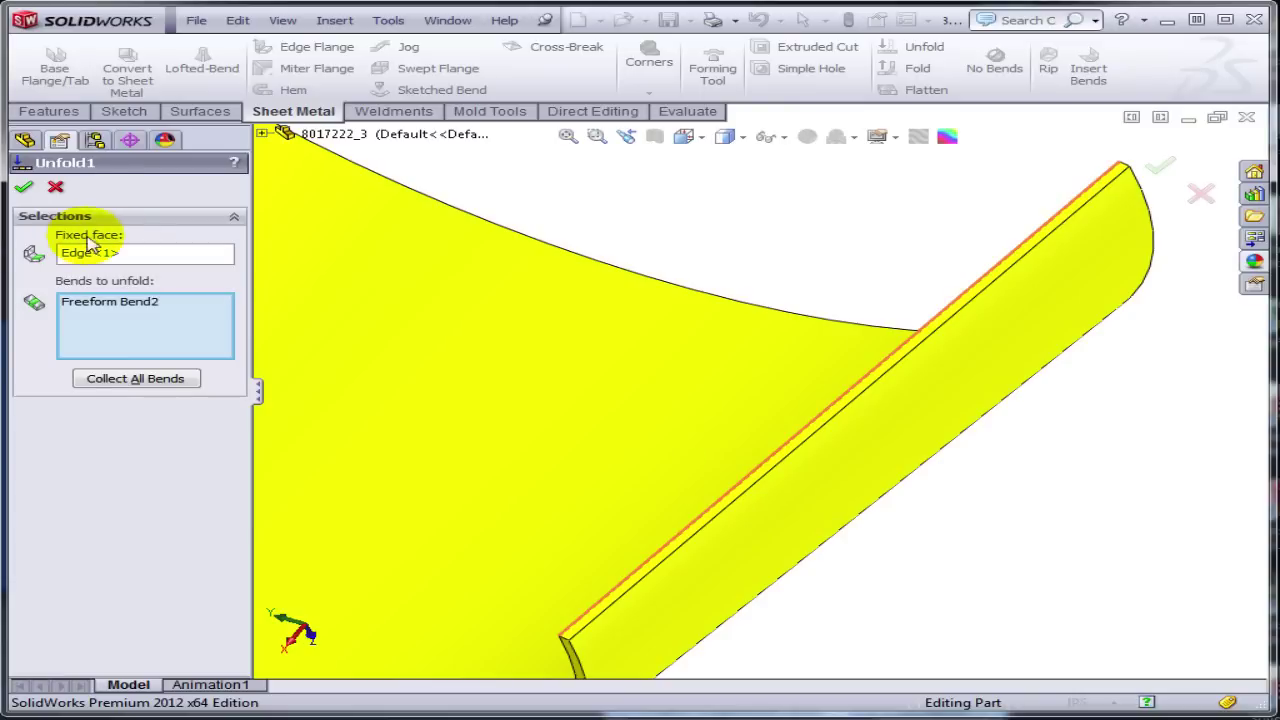
pyautogui.click(24, 188)
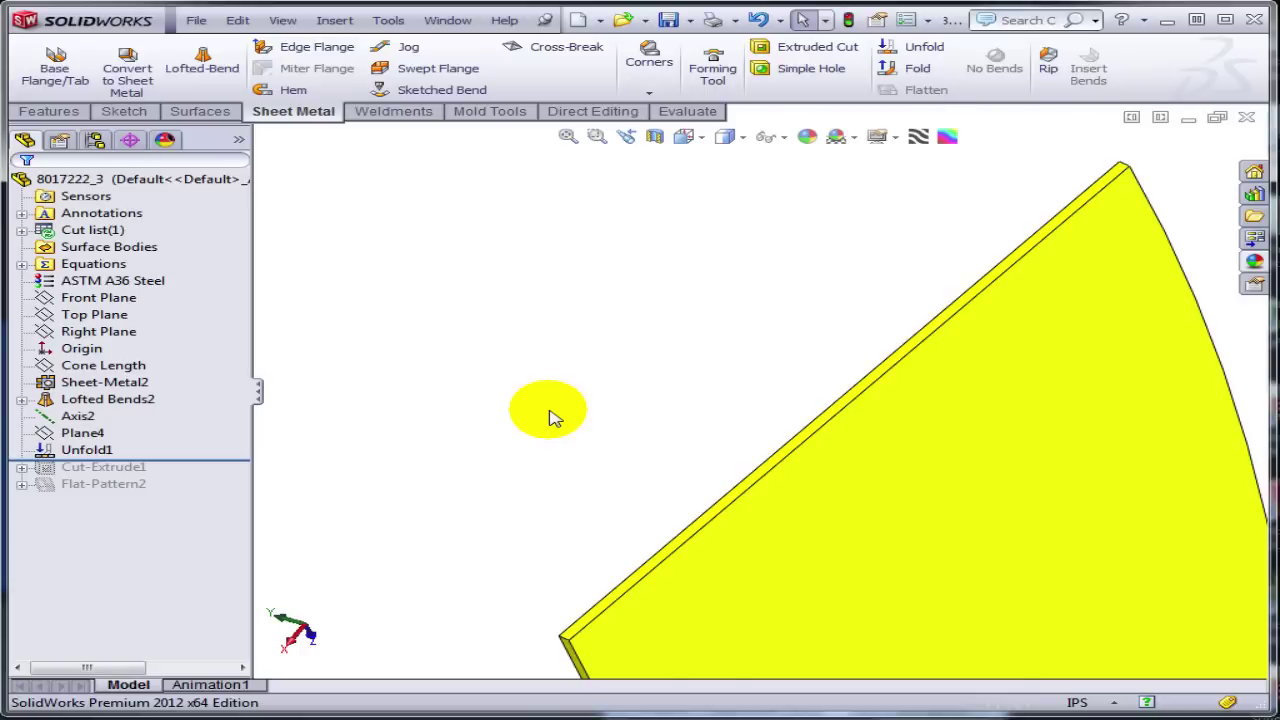
pyautogui.moveTo(551, 417)
pyautogui.mouseDown(button='middle')
pyautogui.moveTo(857, 446)
pyautogui.moveTo(1047, 580)
pyautogui.moveTo(1020, 570)
pyautogui.mouseUp(button='middle')
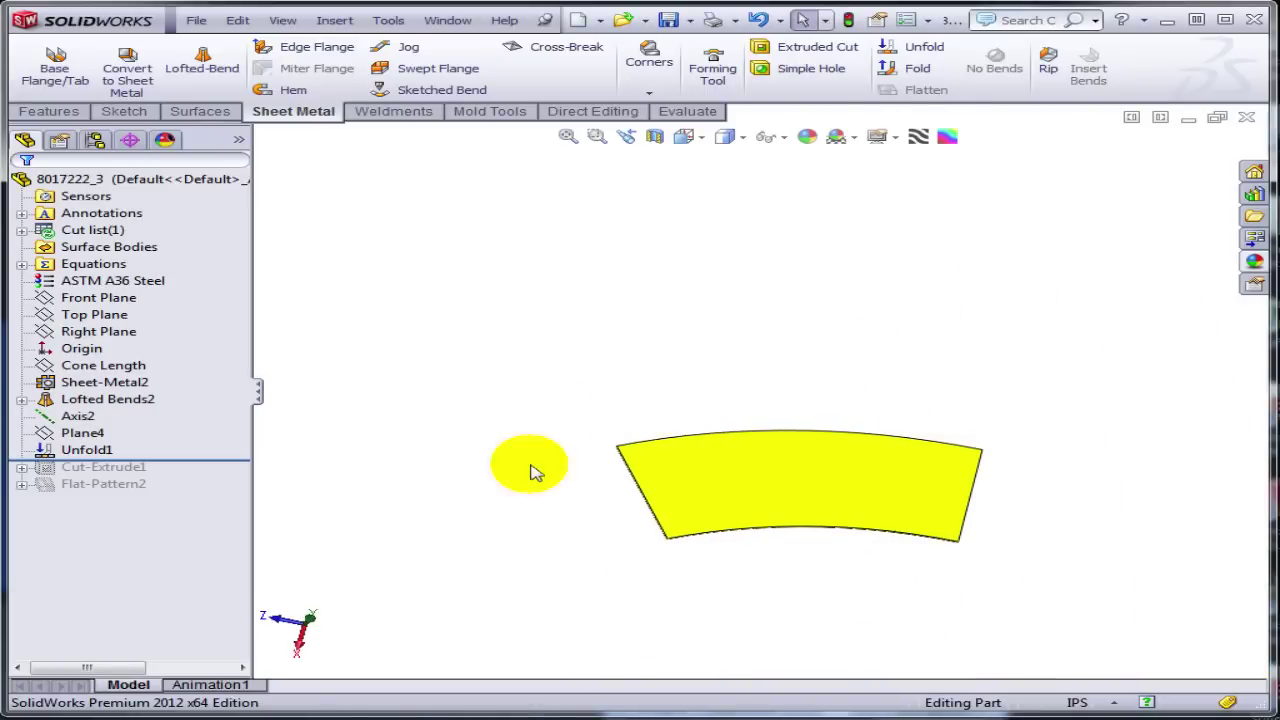
pyautogui.scroll(-5, 920, 529)
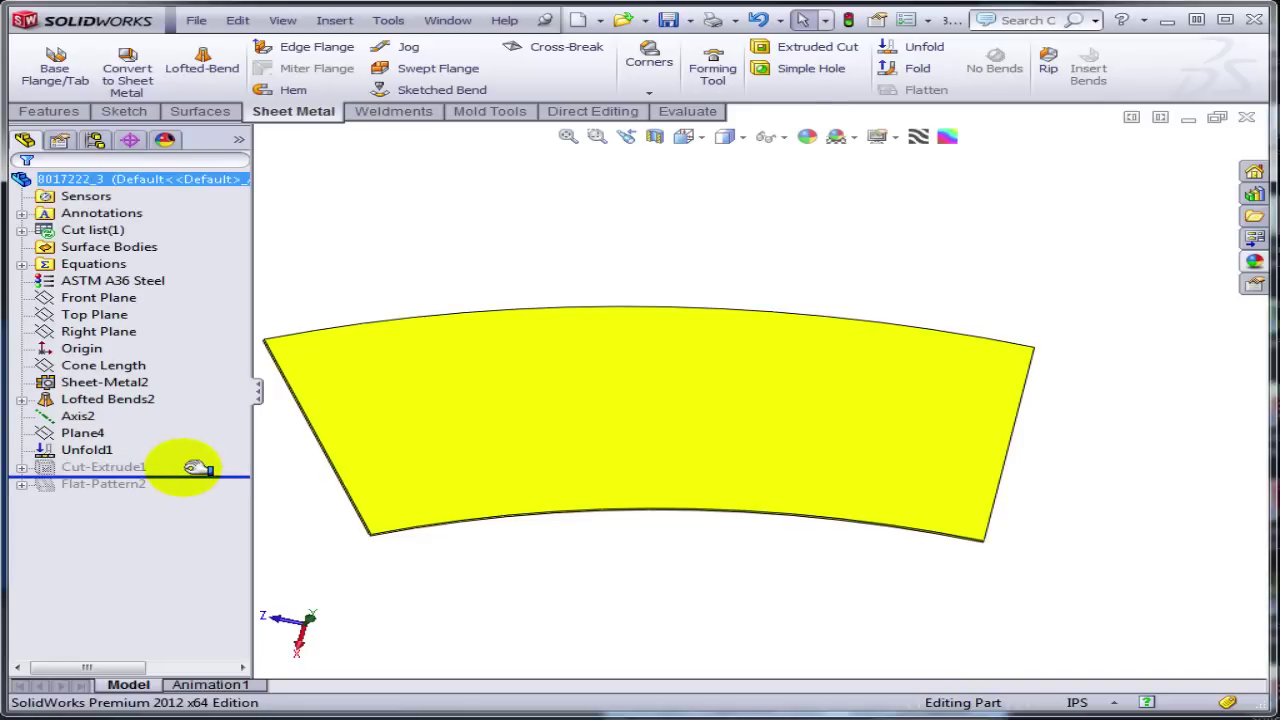
# Roll forward past Cut-Extrude1, then edit and exit its Cut reference sketch to rebuild the notched cut.
pyautogui.moveTo(195, 468); pyautogui.dragTo(115, 477)
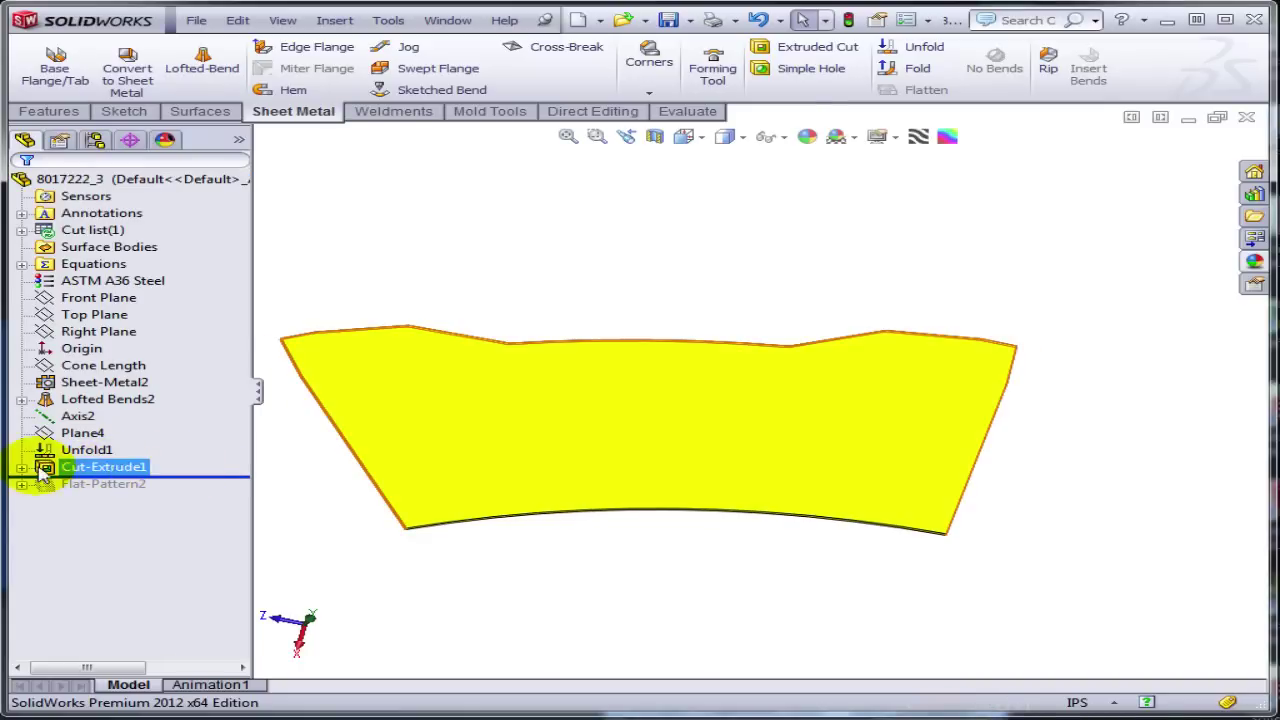
pyautogui.click(128, 484)
pyautogui.rightClick(128, 483)
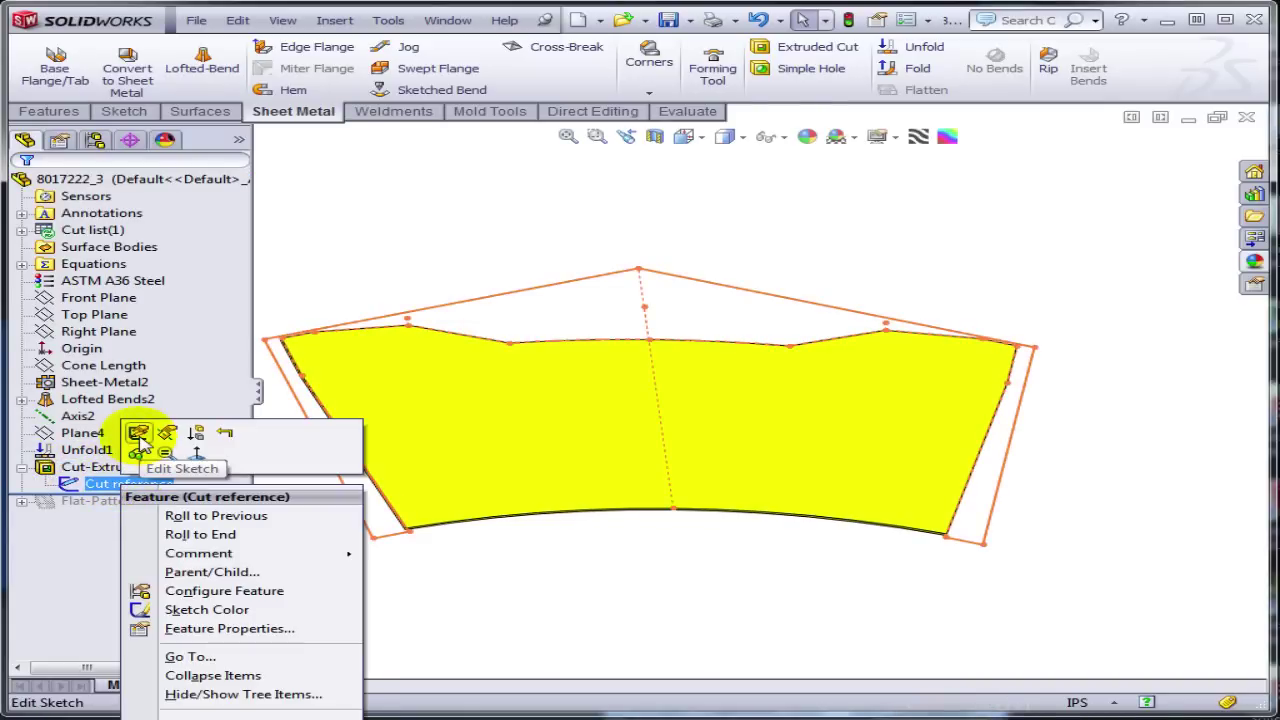
pyautogui.click(139, 432)
pyautogui.moveTo(565, 535)
pyautogui.mouseDown(button='middle')
pyautogui.moveTo(509, 609)
pyautogui.moveTo(534, 614)
pyautogui.moveTo(520, 600)
pyautogui.mouseUp(button='middle')
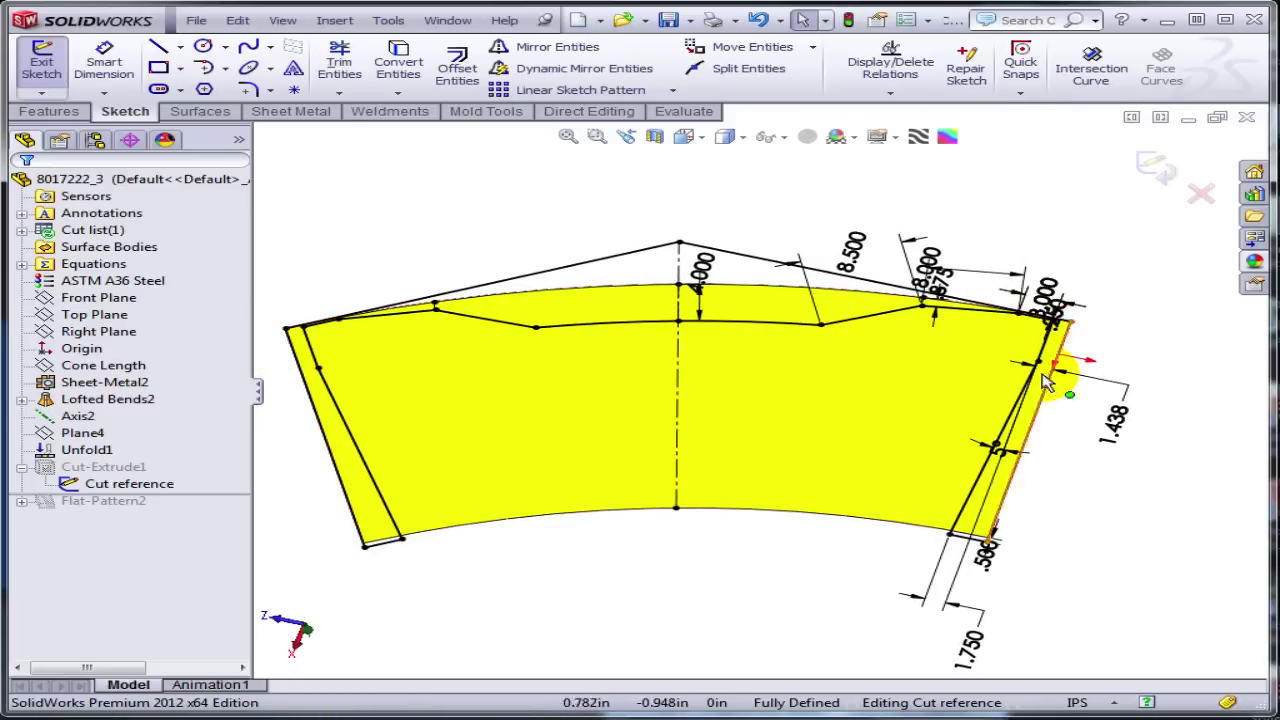
pyautogui.click(993, 197)
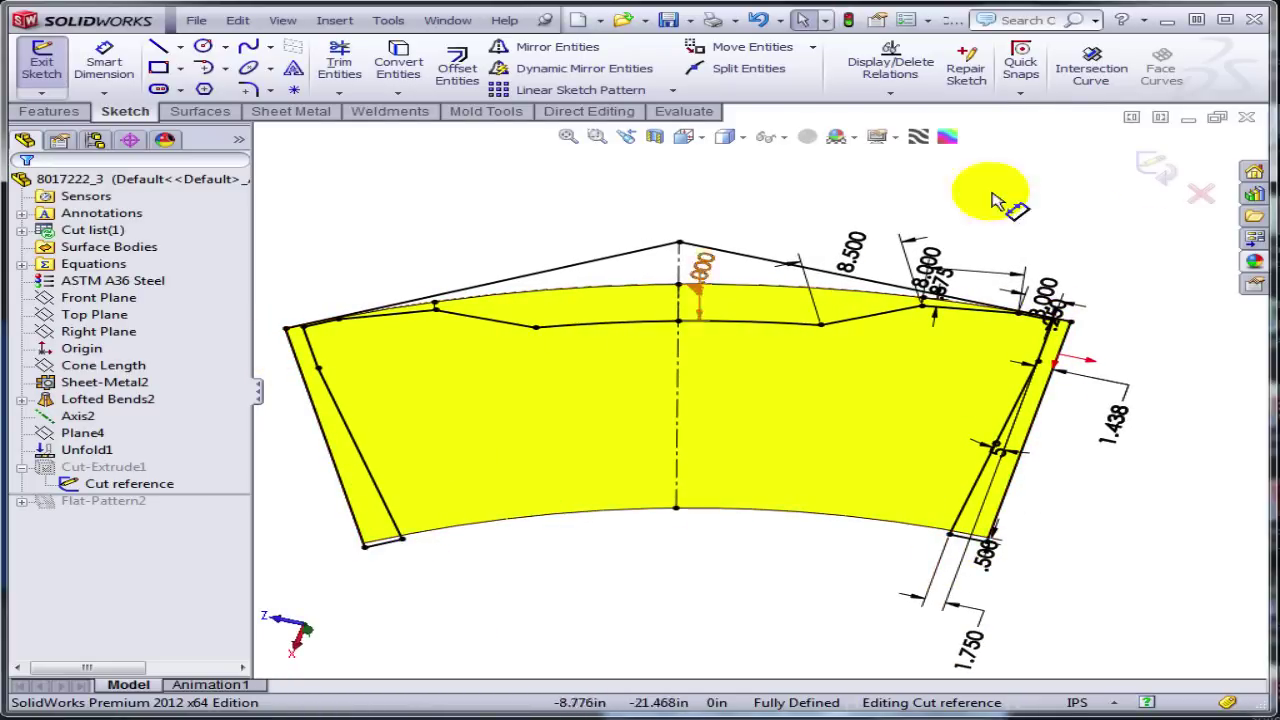
pyautogui.click(1154, 168)
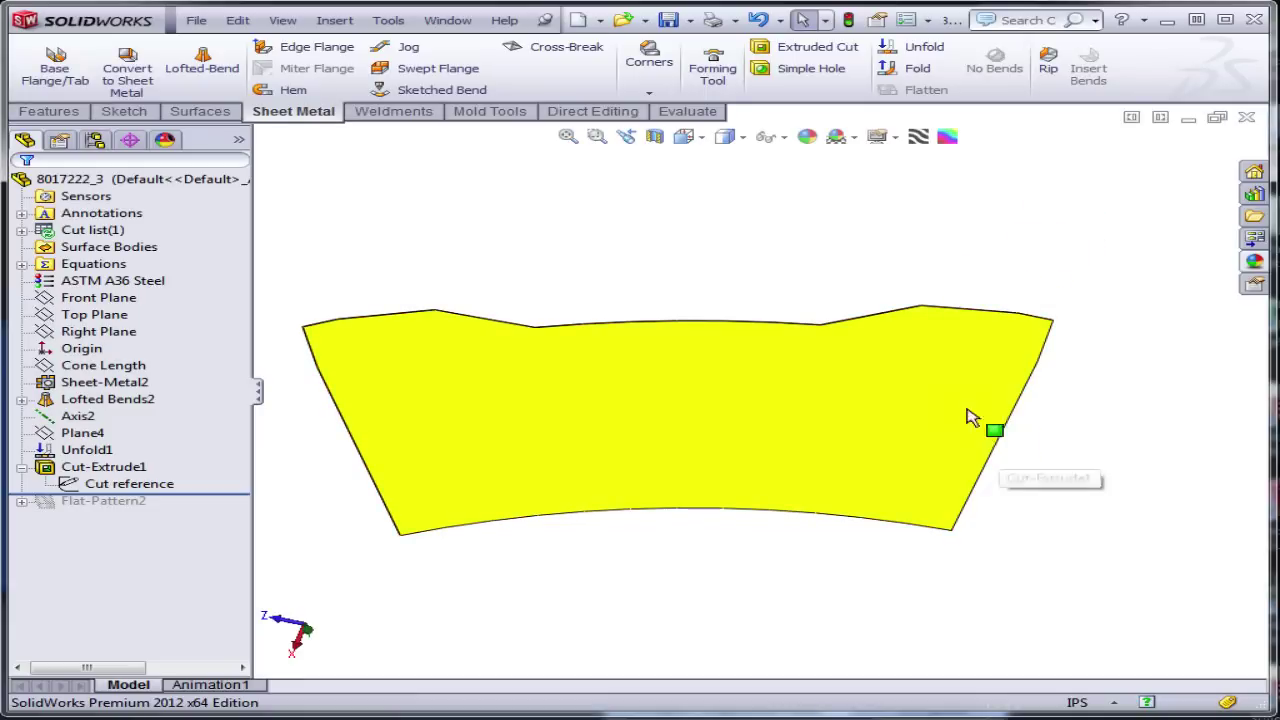
pyautogui.click(918, 70)
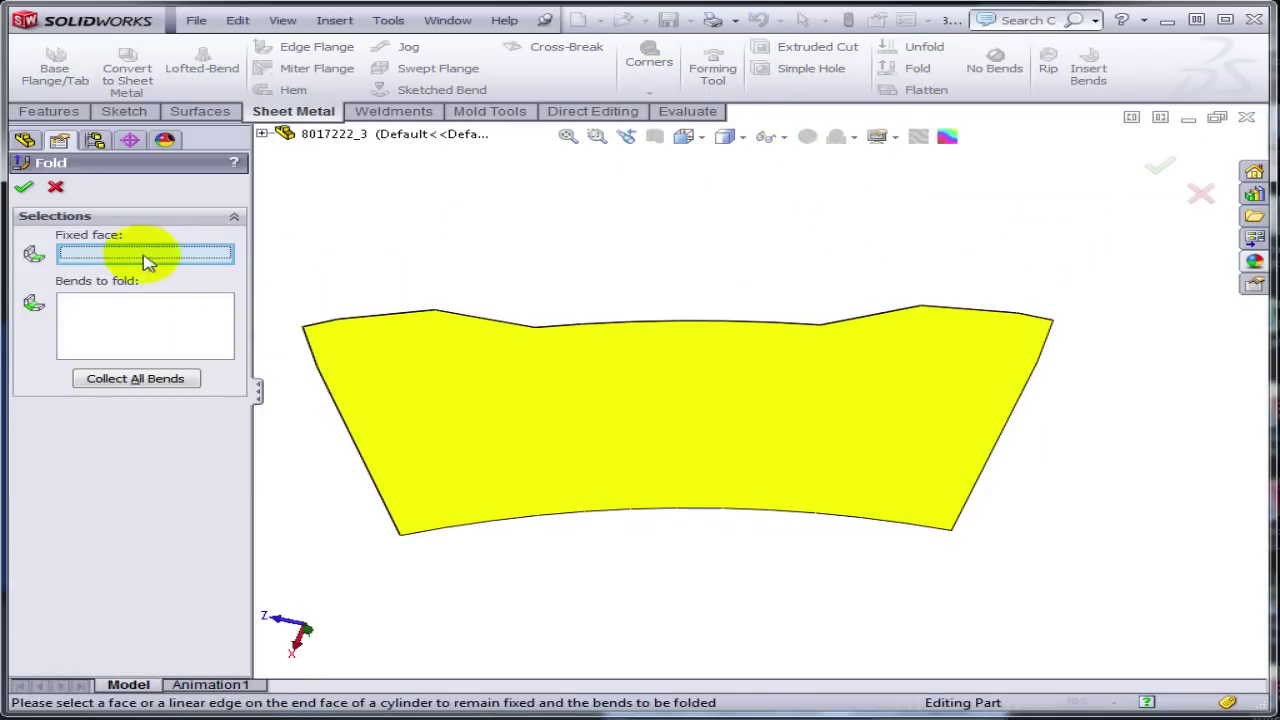
pyautogui.moveTo(1063, 374); pyautogui.dragTo(946, 417, button='middle')
pyautogui.scroll(-2, 930, 410)
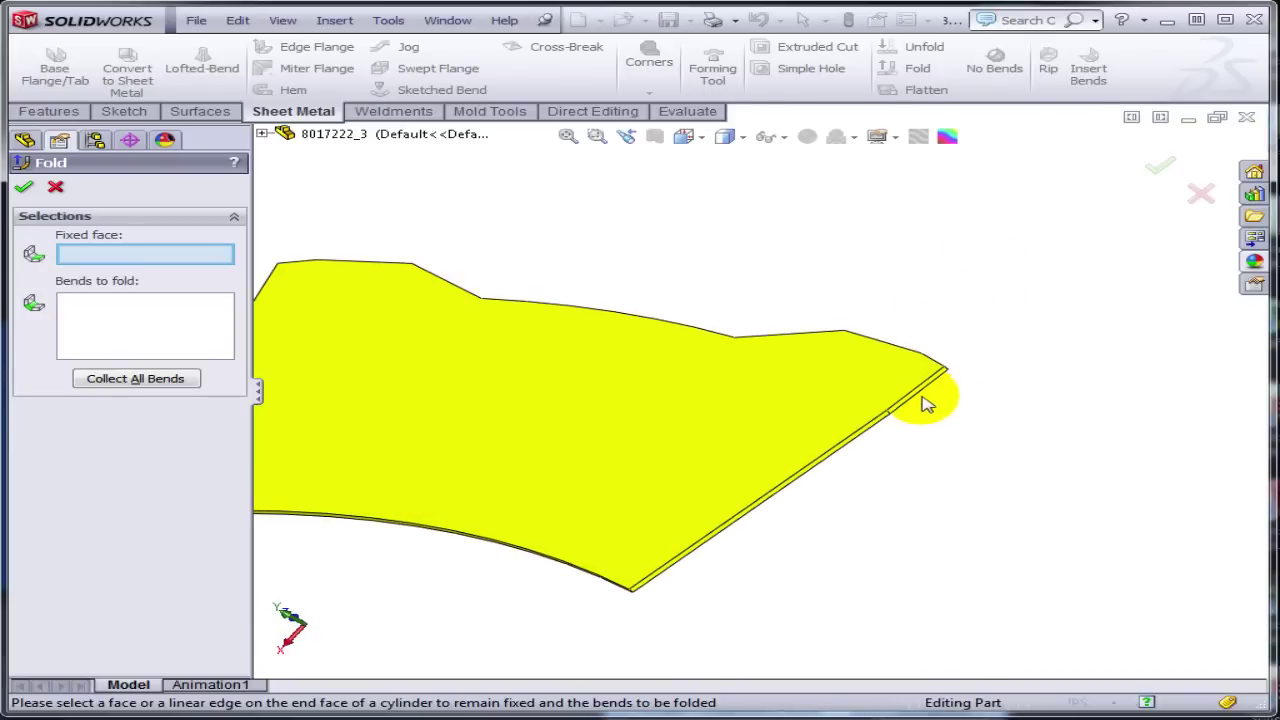
pyautogui.click(920, 400)
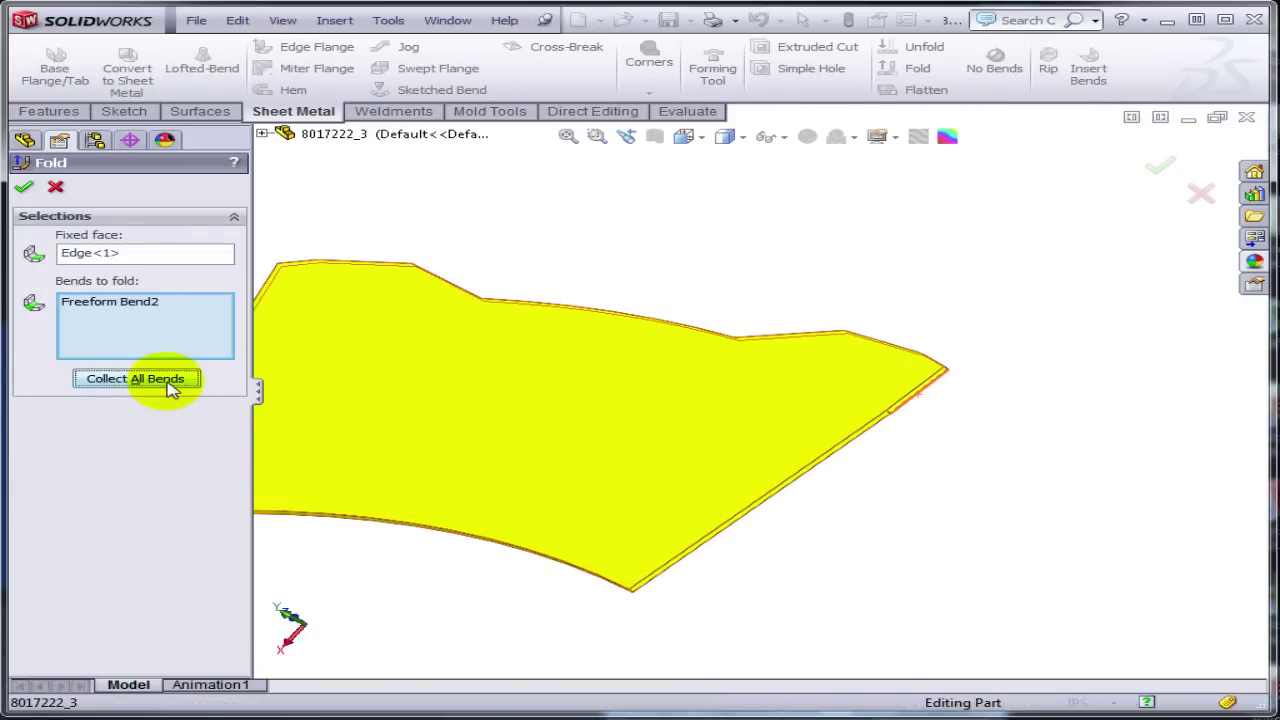
pyautogui.click(24, 187)
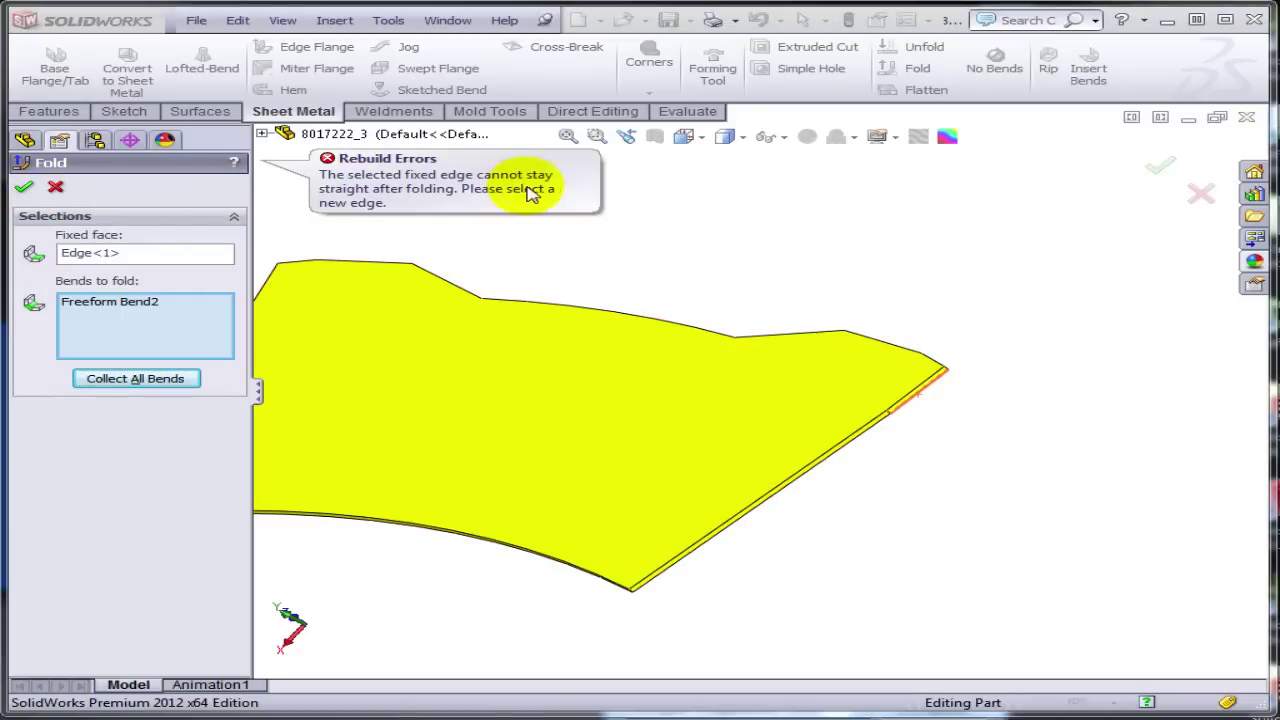
pyautogui.click(152, 253)
pyautogui.click(785, 503)
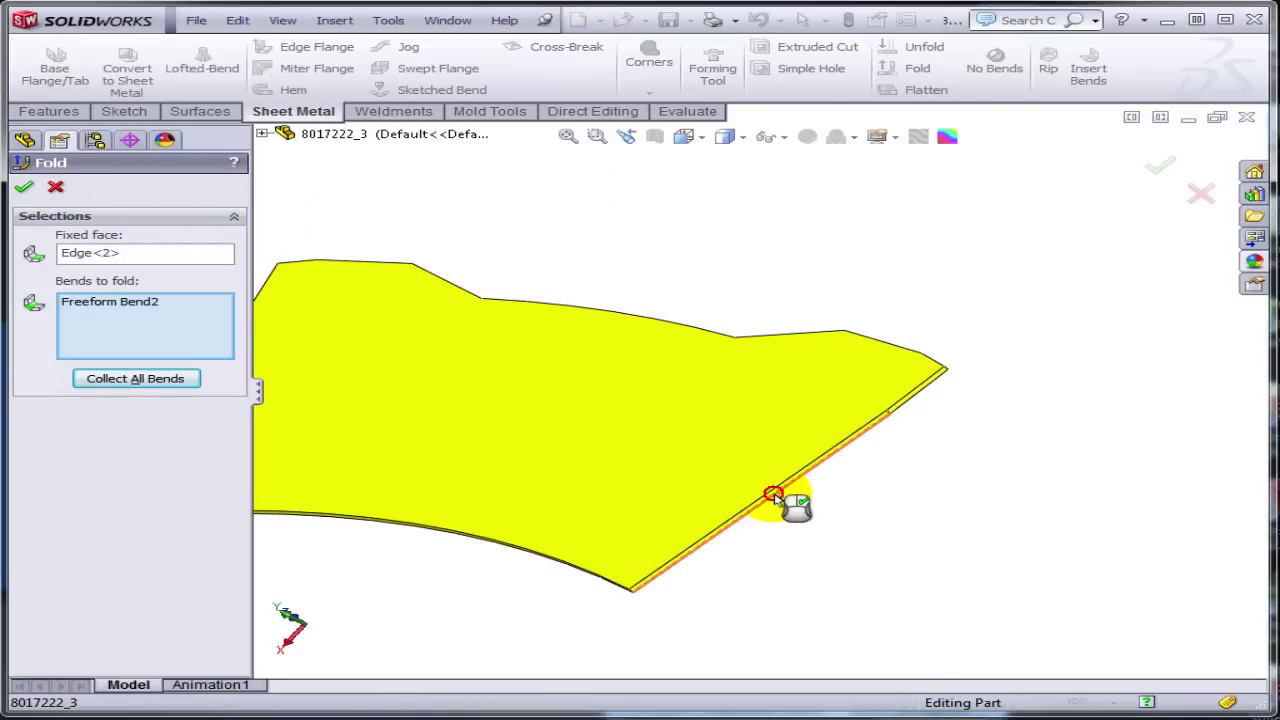
pyautogui.click(24, 187)
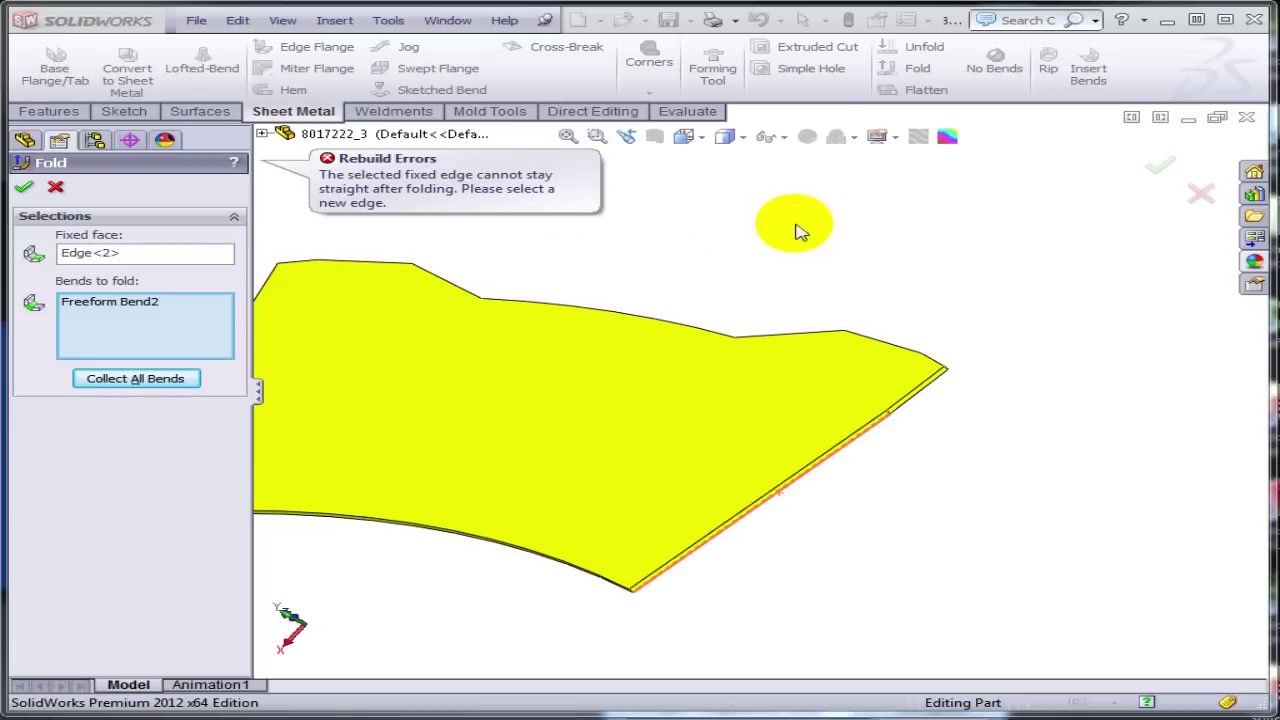
pyautogui.click(57, 189)
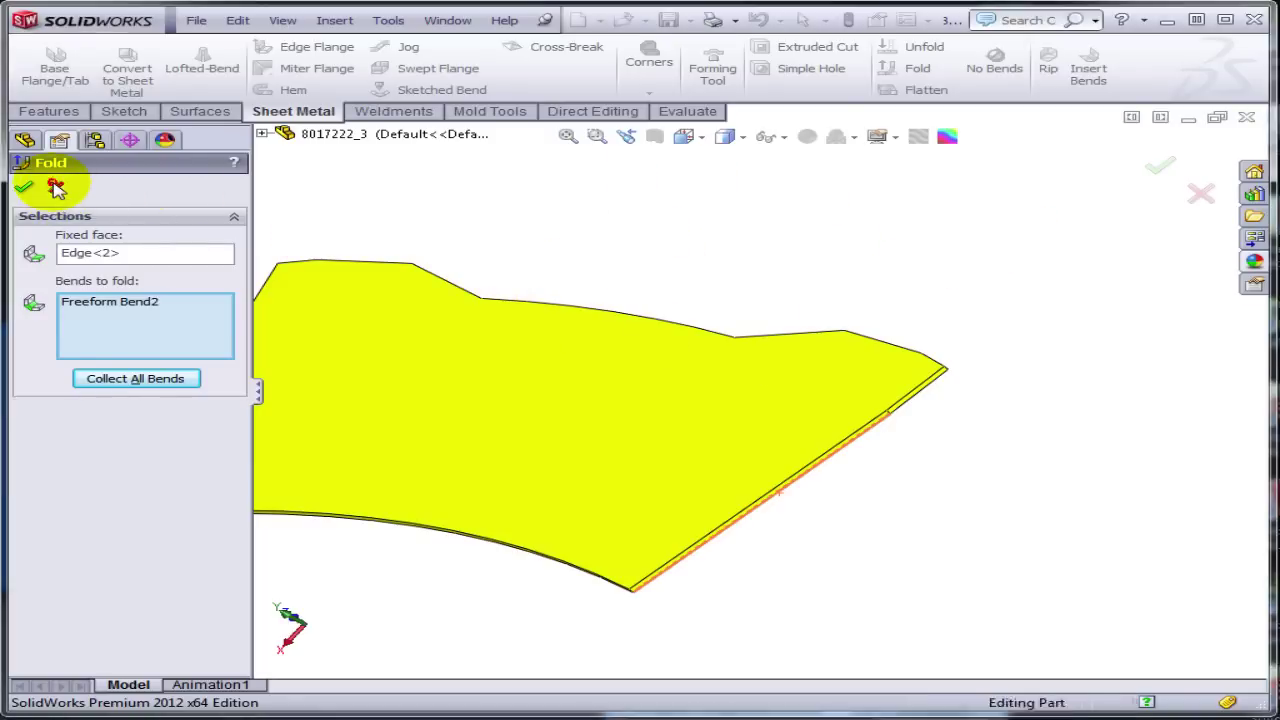
pyautogui.click(58, 474)
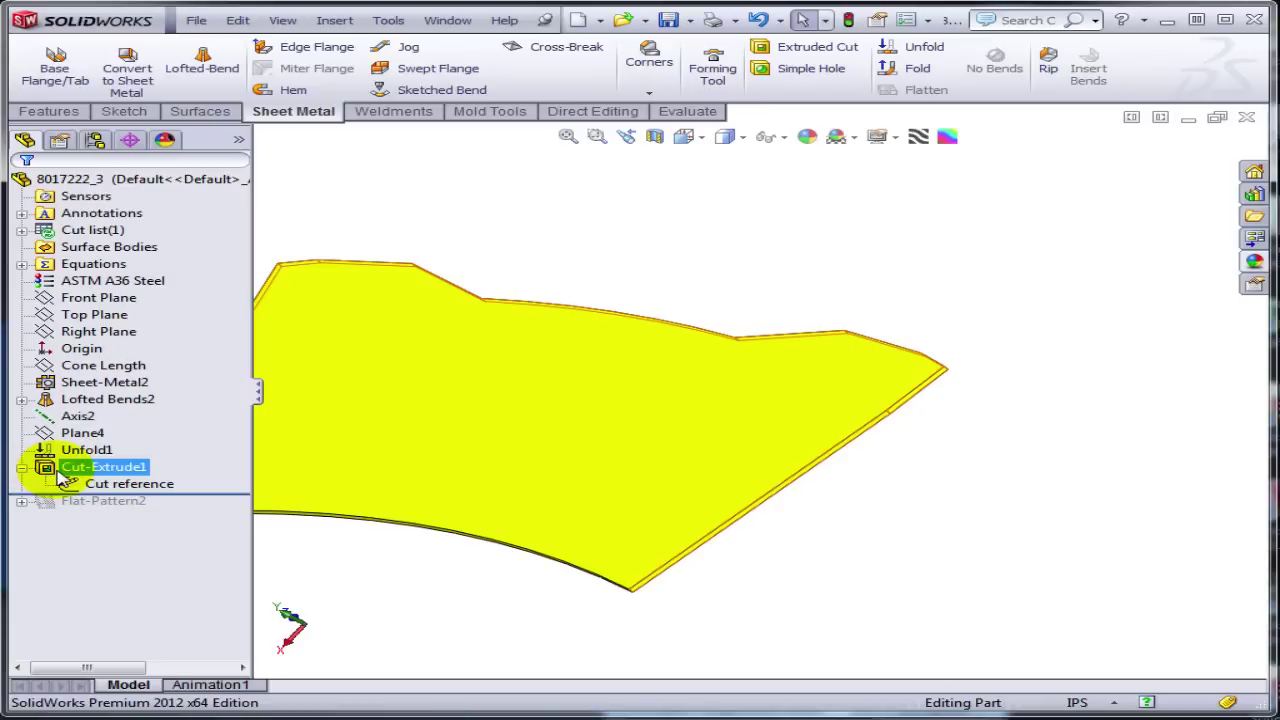
# Delete Cut-Extrude1 but keep its Cut reference sketch, leaving the flat blank untrimmed.
pyautogui.press('Escape')
pyautogui.press('z')
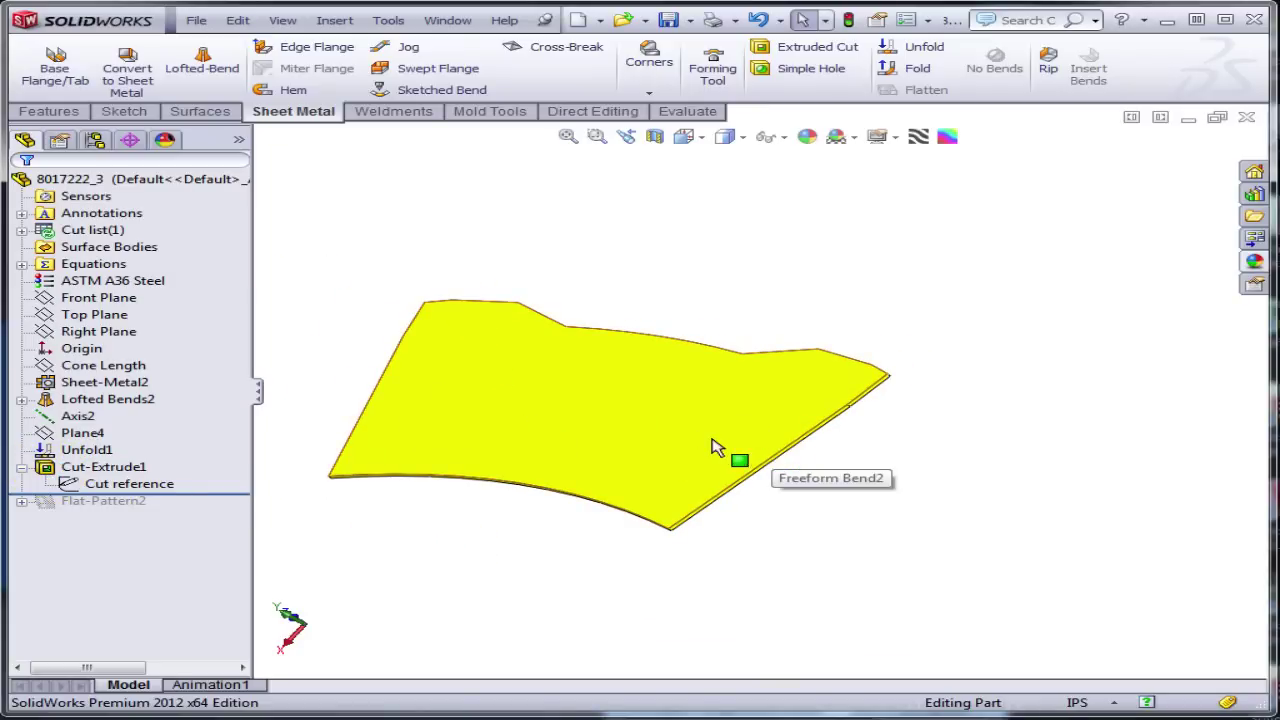
pyautogui.click(688, 527)
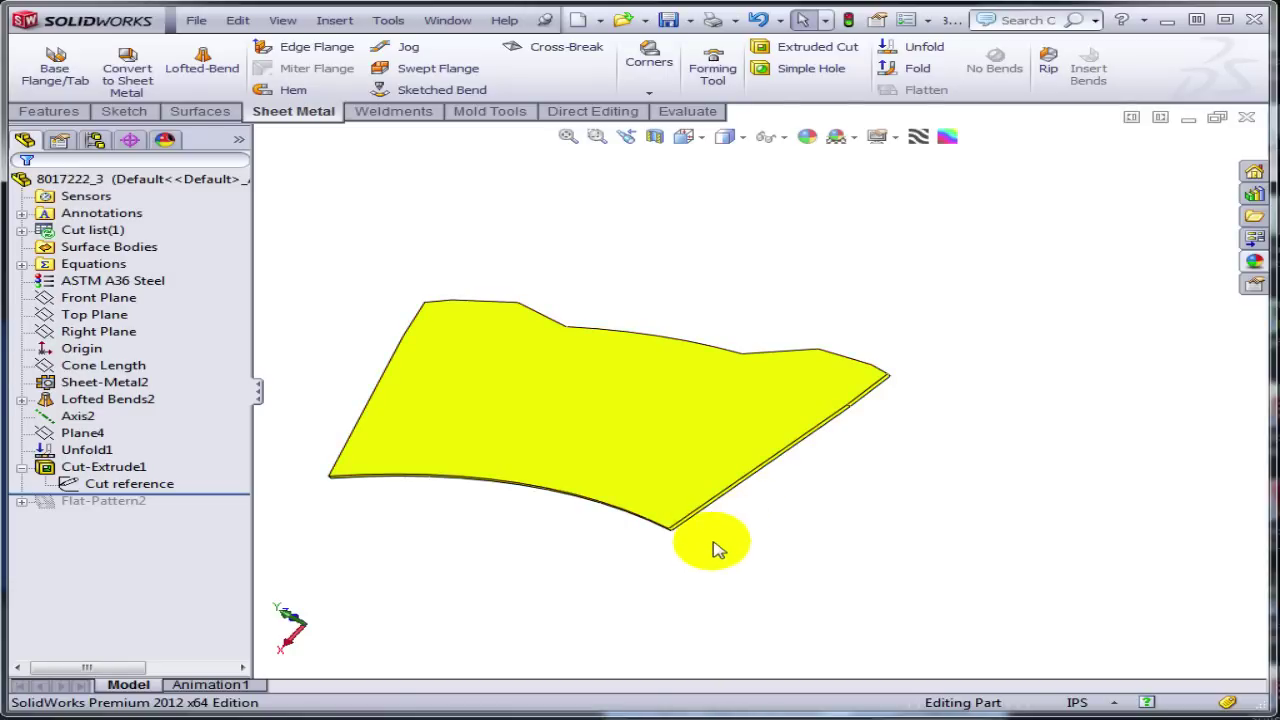
pyautogui.click(160, 488)
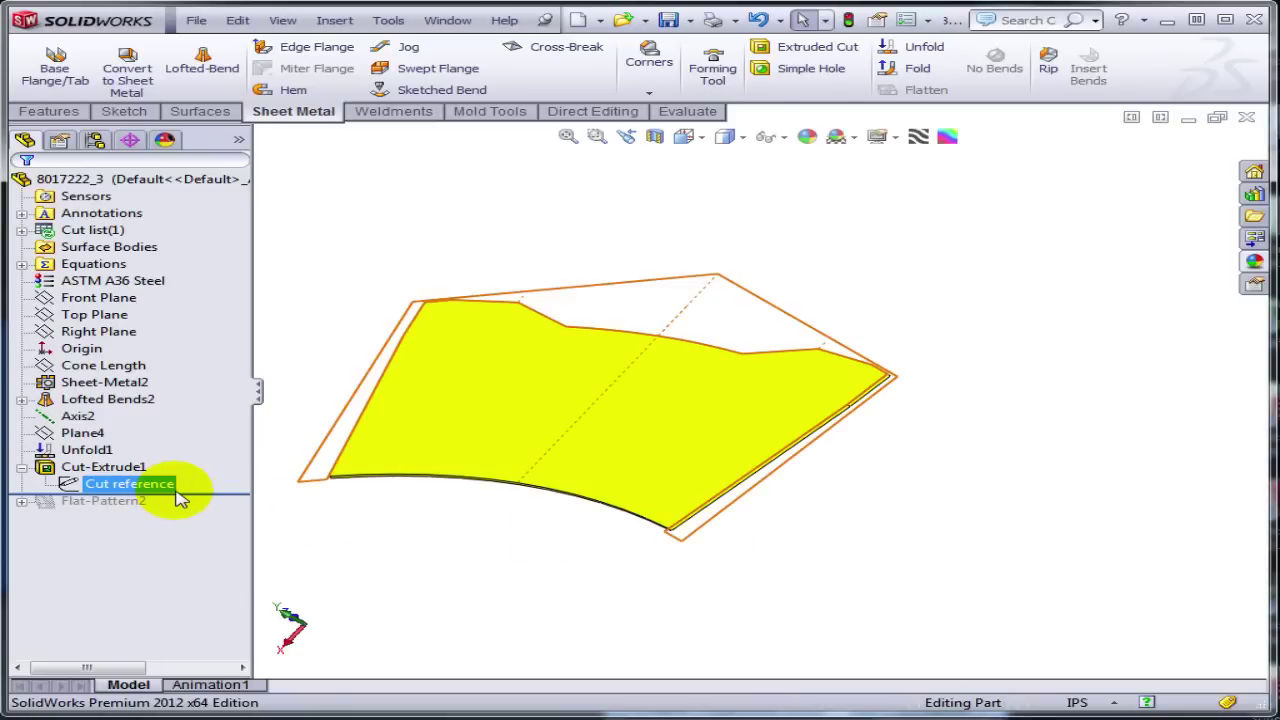
pyautogui.click(128, 470)
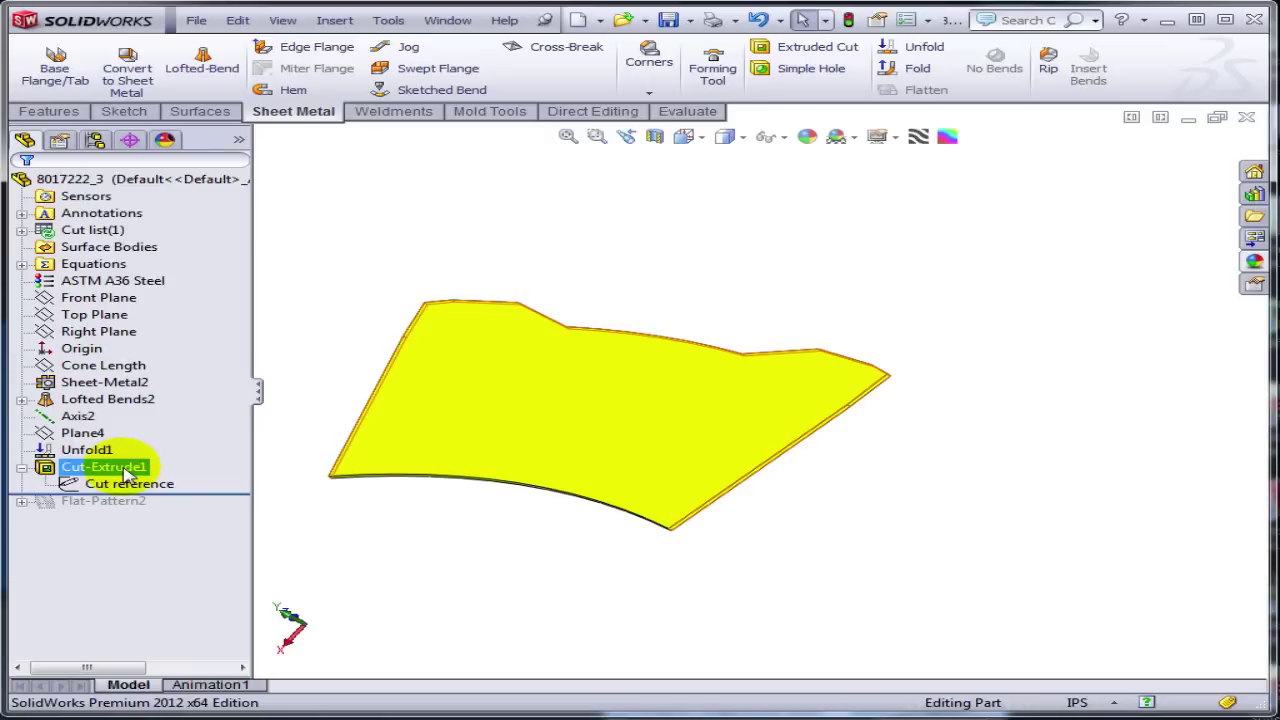
pyautogui.click(125, 472)
pyautogui.hotkey('ctrl', 'z')
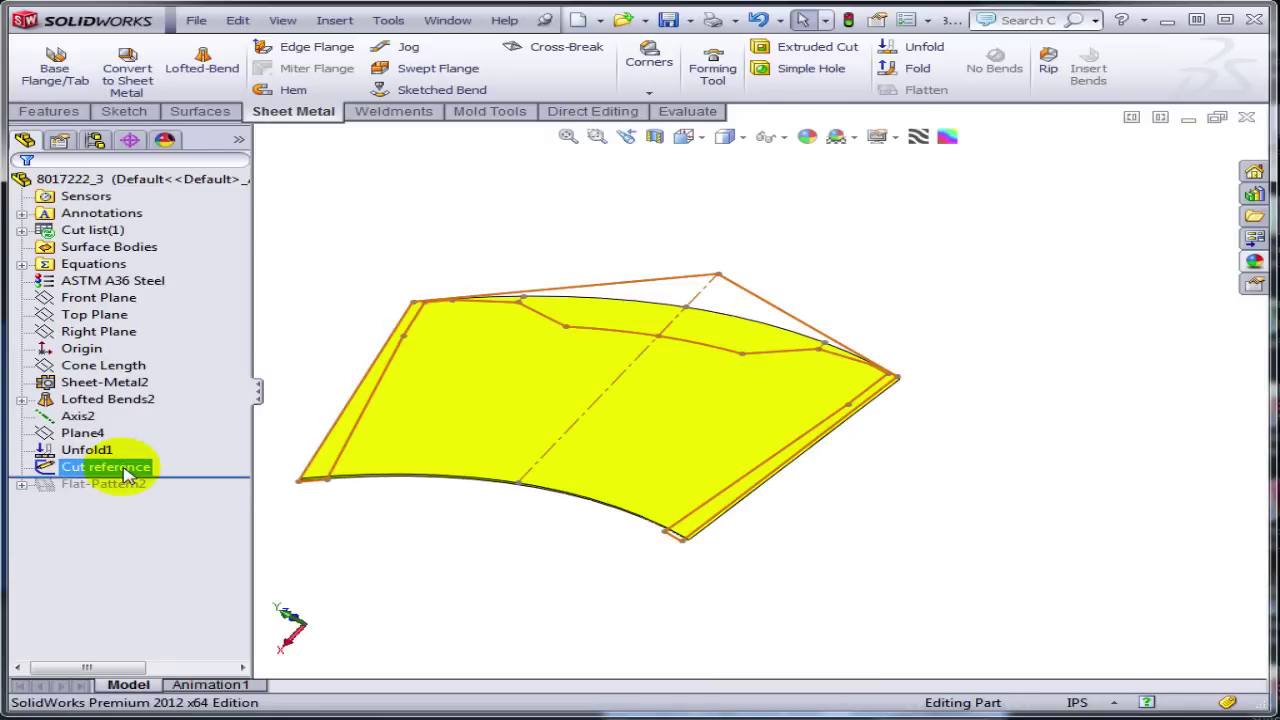
pyautogui.click(627, 585)
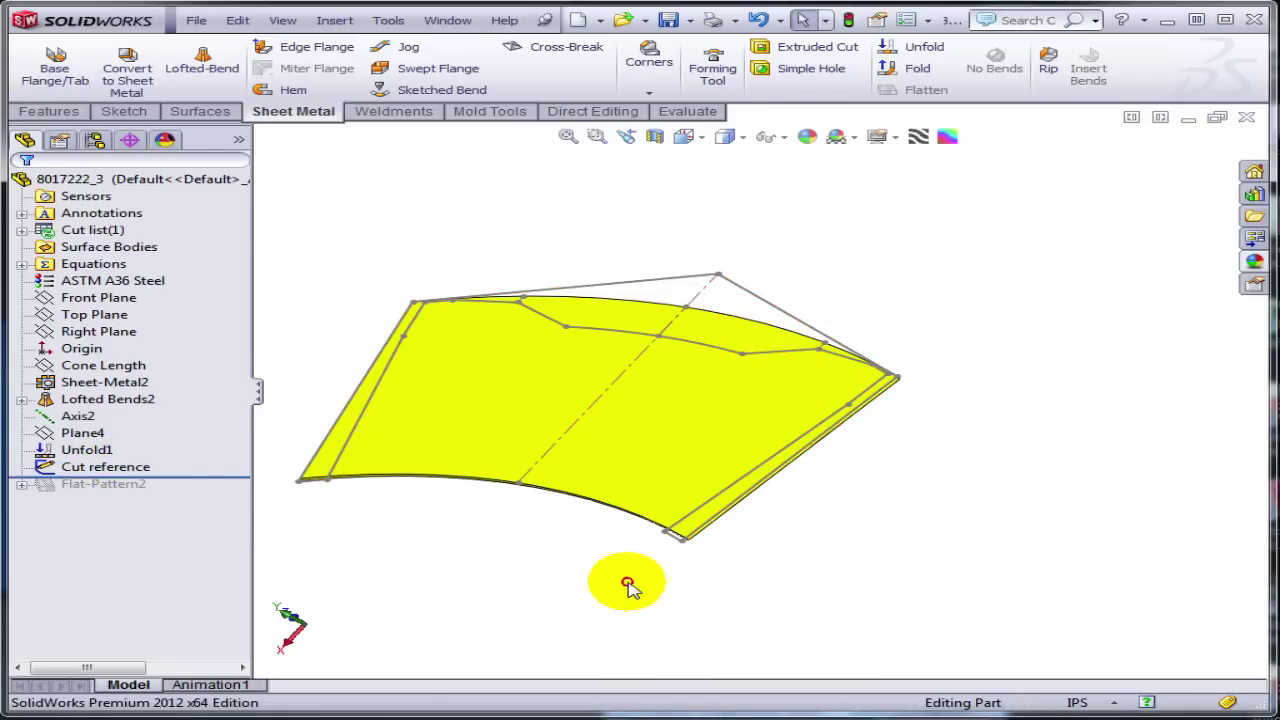
pyautogui.moveTo(630, 597); pyautogui.dragTo(860, 560, button='middle')
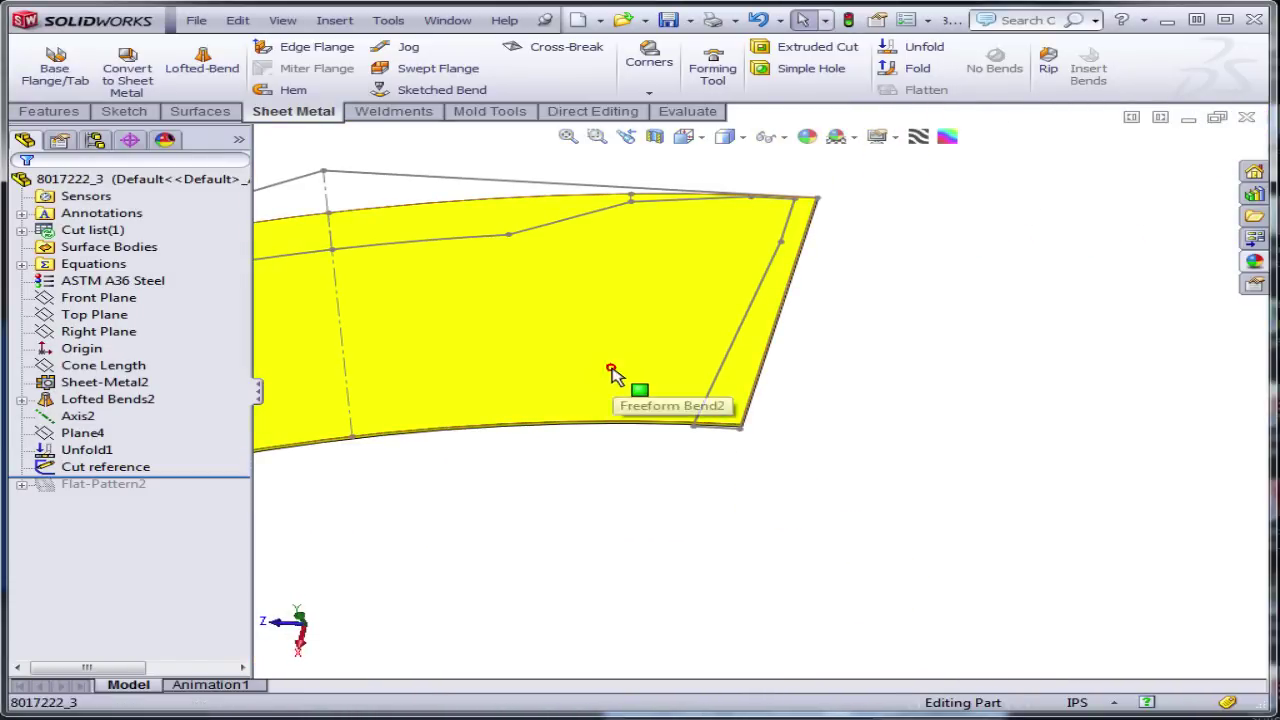
# Start a sketch on the flat face and convert the Cut reference lines into it.
pyautogui.click(612, 371)
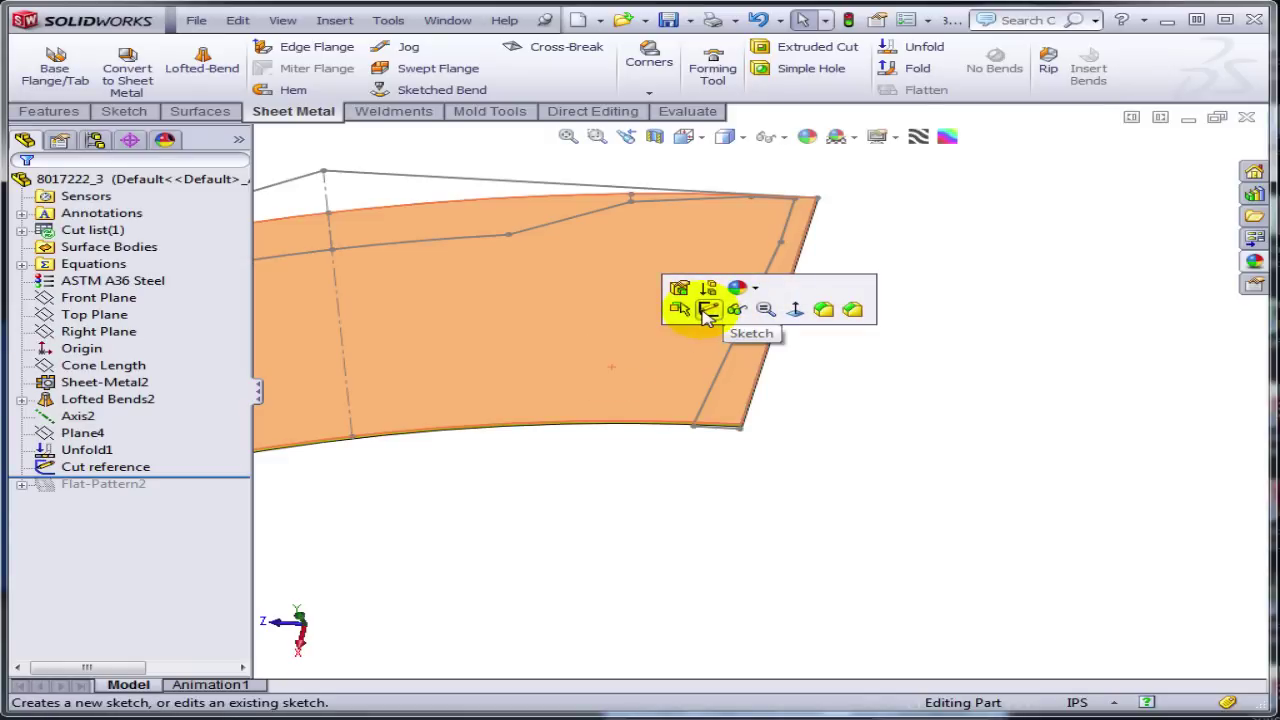
pyautogui.click(707, 310)
pyautogui.click(140, 468)
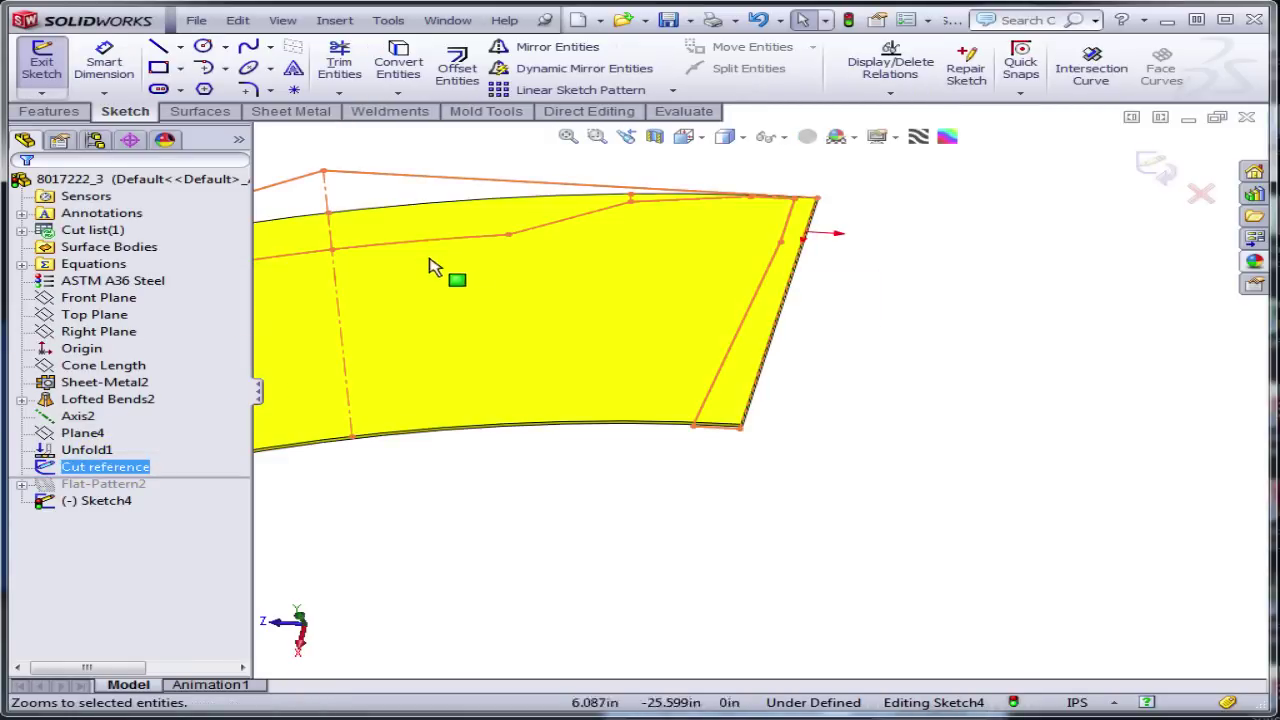
pyautogui.click(408, 72)
pyautogui.moveTo(470, 330); pyautogui.dragTo(437, 368, button='middle')
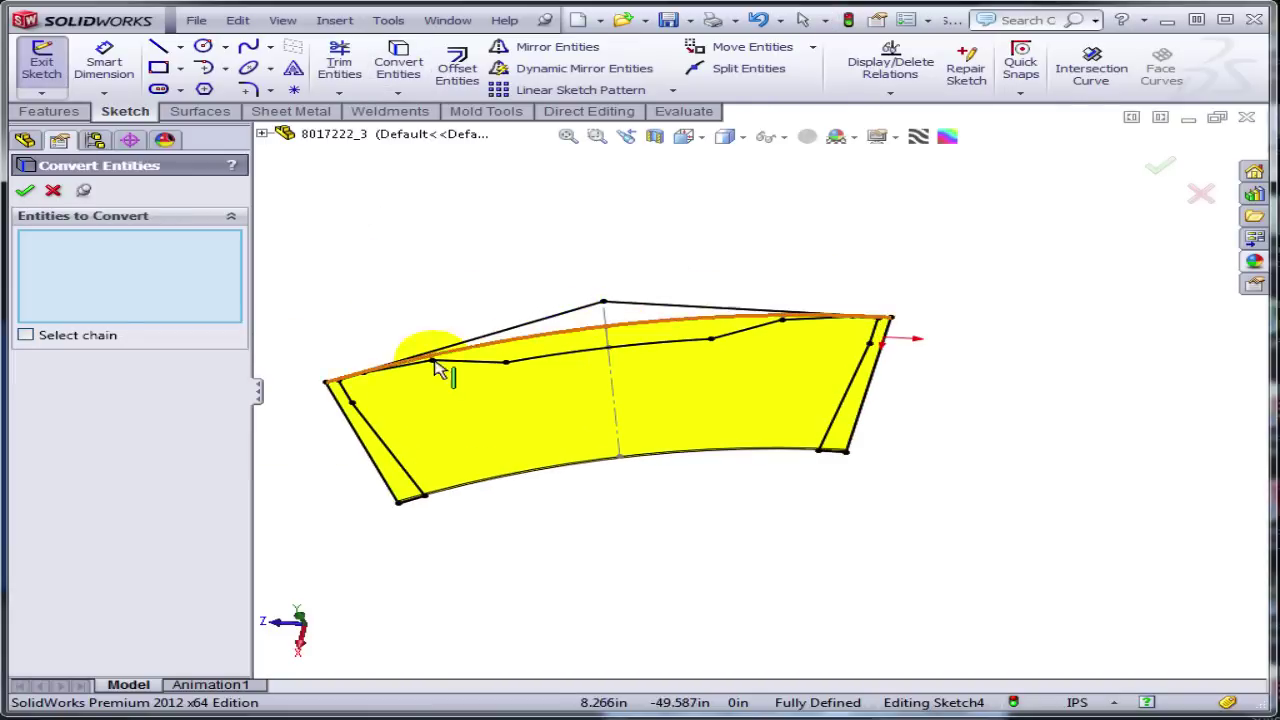
pyautogui.click(53, 190)
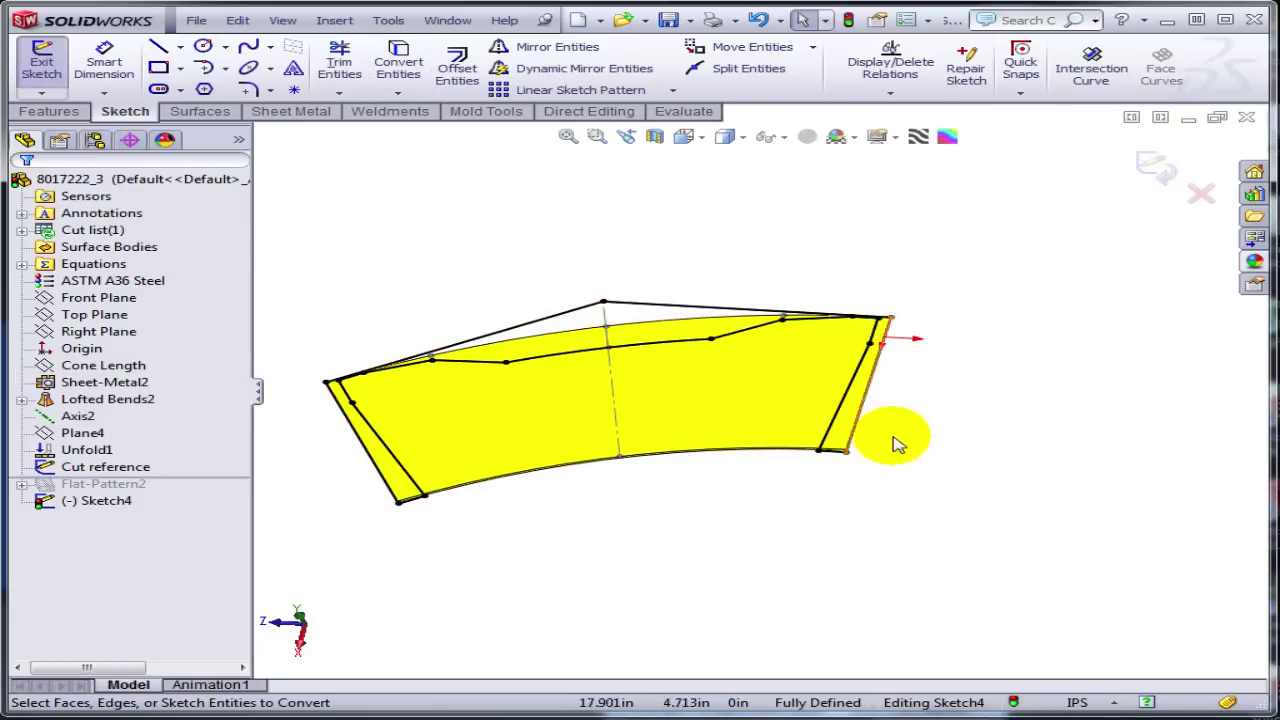
# Drag the copied bottom line upward into the blank.
pyautogui.scroll(-8, 855, 430)
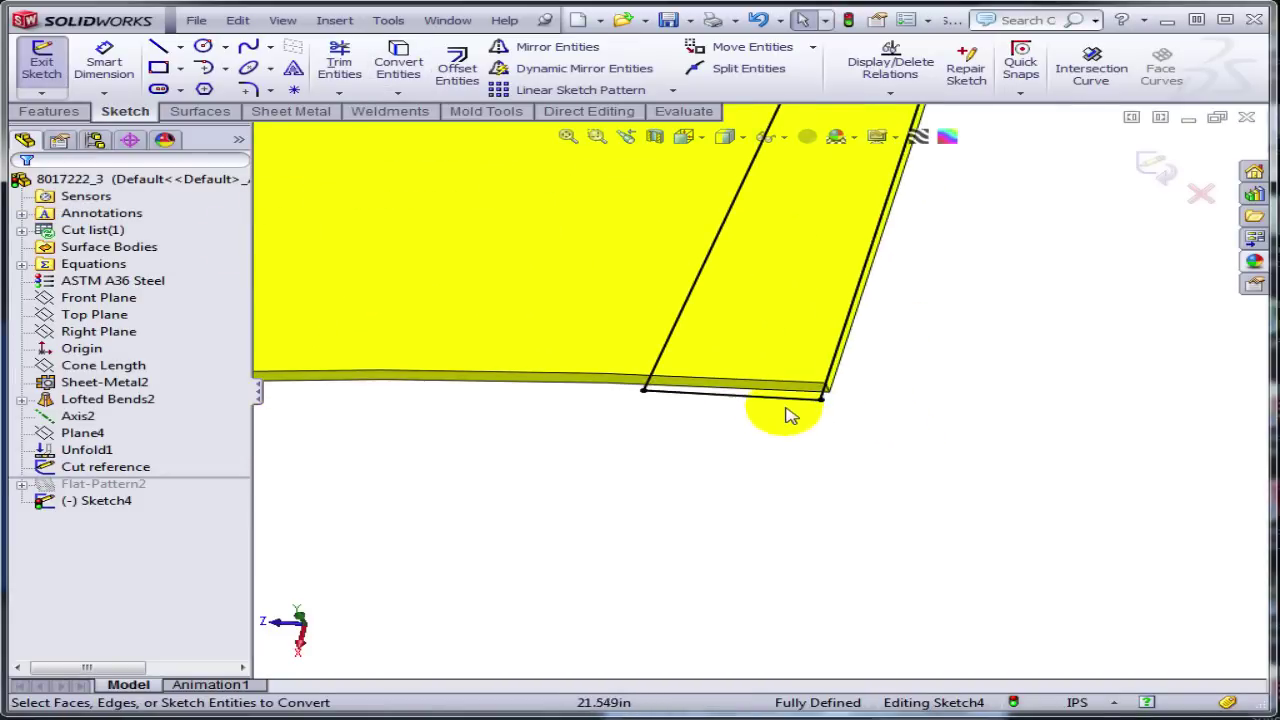
pyautogui.click(789, 399)
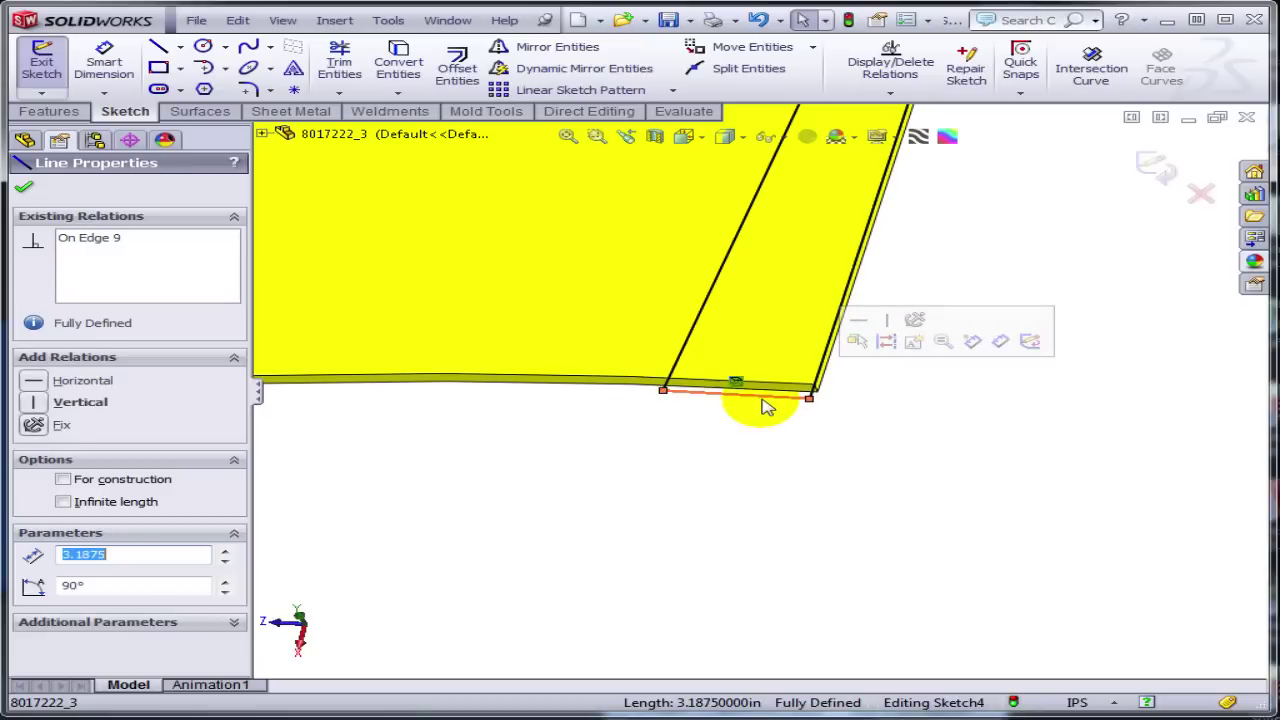
pyautogui.press('Escape')
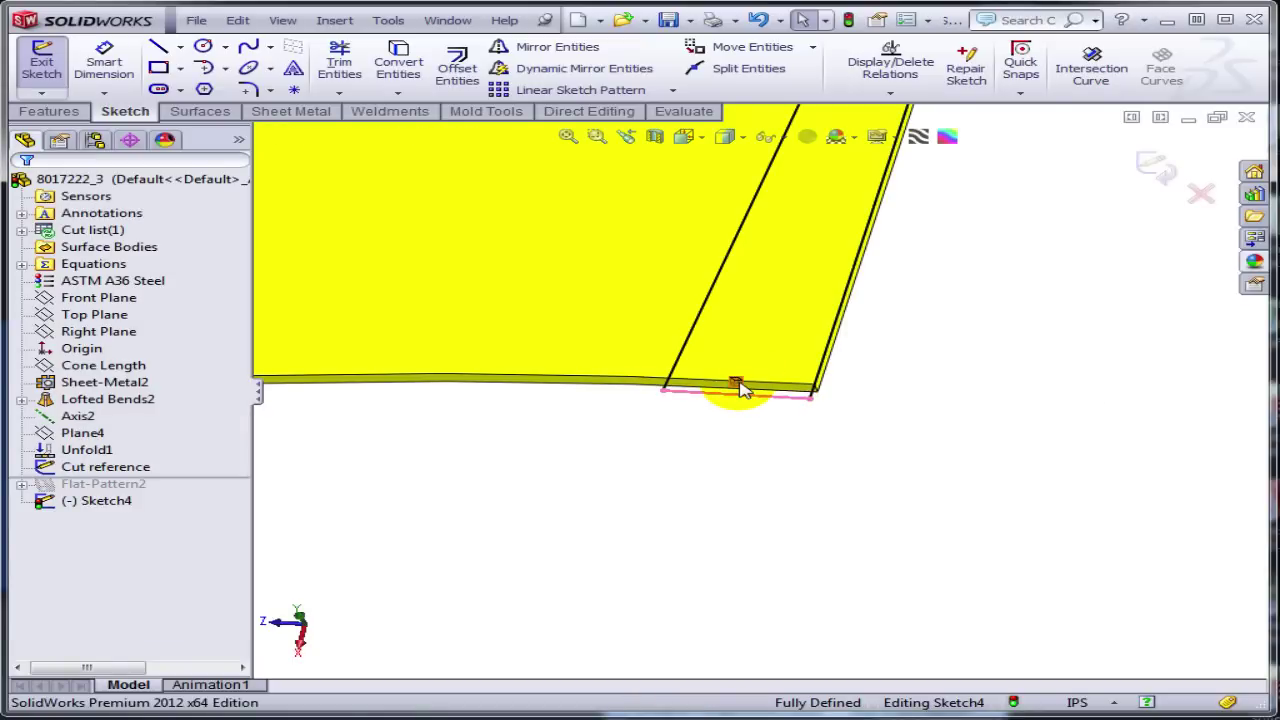
pyautogui.moveTo(752, 401); pyautogui.dragTo(757, 347)
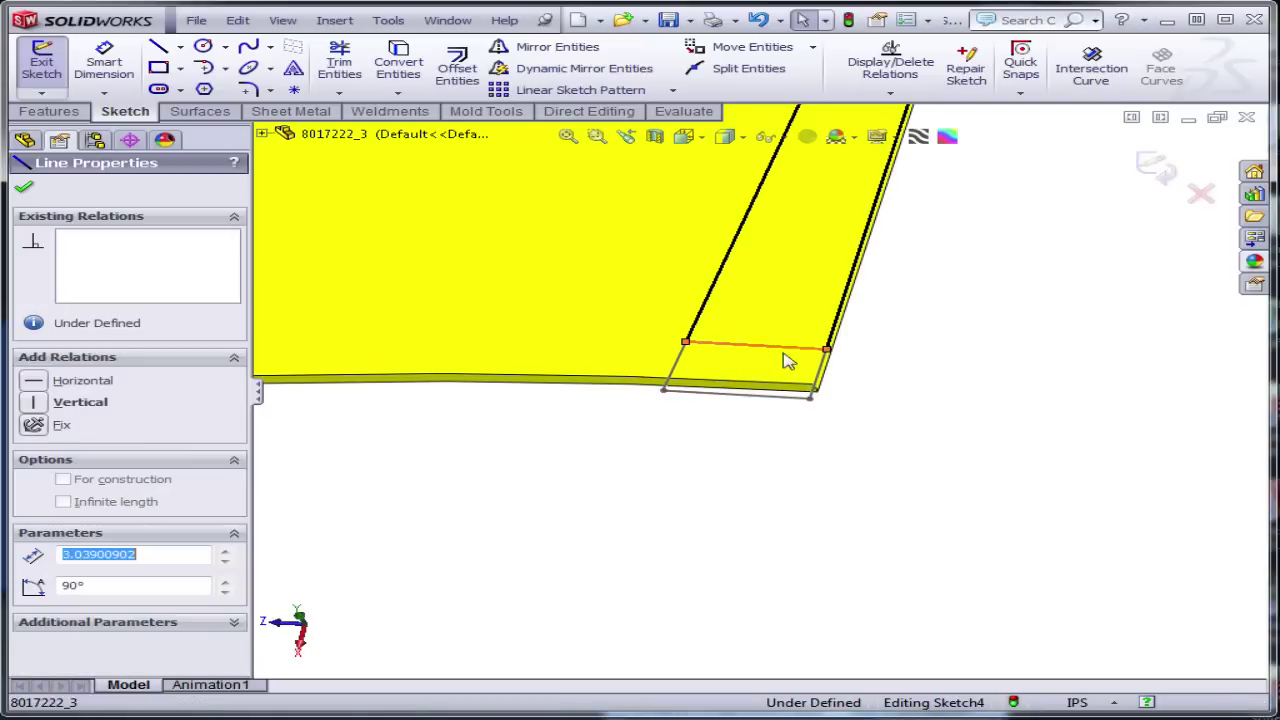
pyautogui.click(1015, 460)
# Dimension the moved line 1 in from the original bottom edge.
pyautogui.press('s')
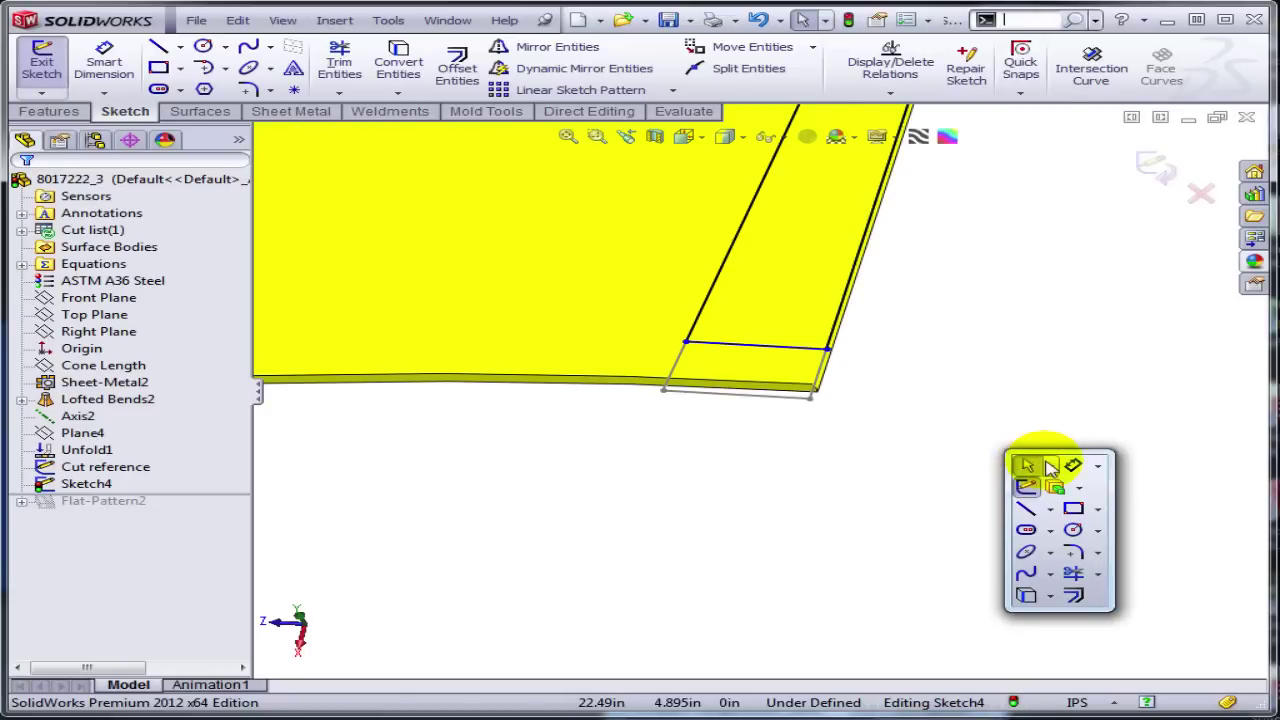
pyautogui.click(1035, 460)
pyautogui.click(766, 396)
pyautogui.click(812, 350)
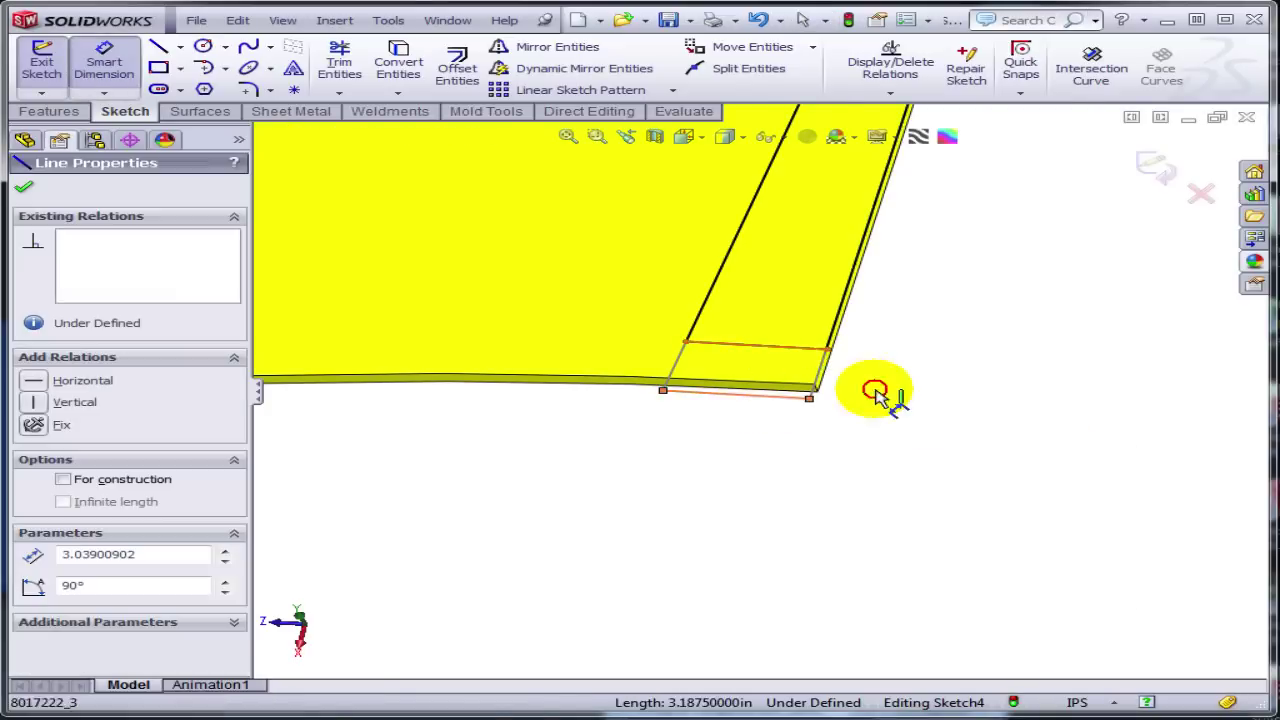
pyautogui.click(889, 386)
pyautogui.press('BackSpace')
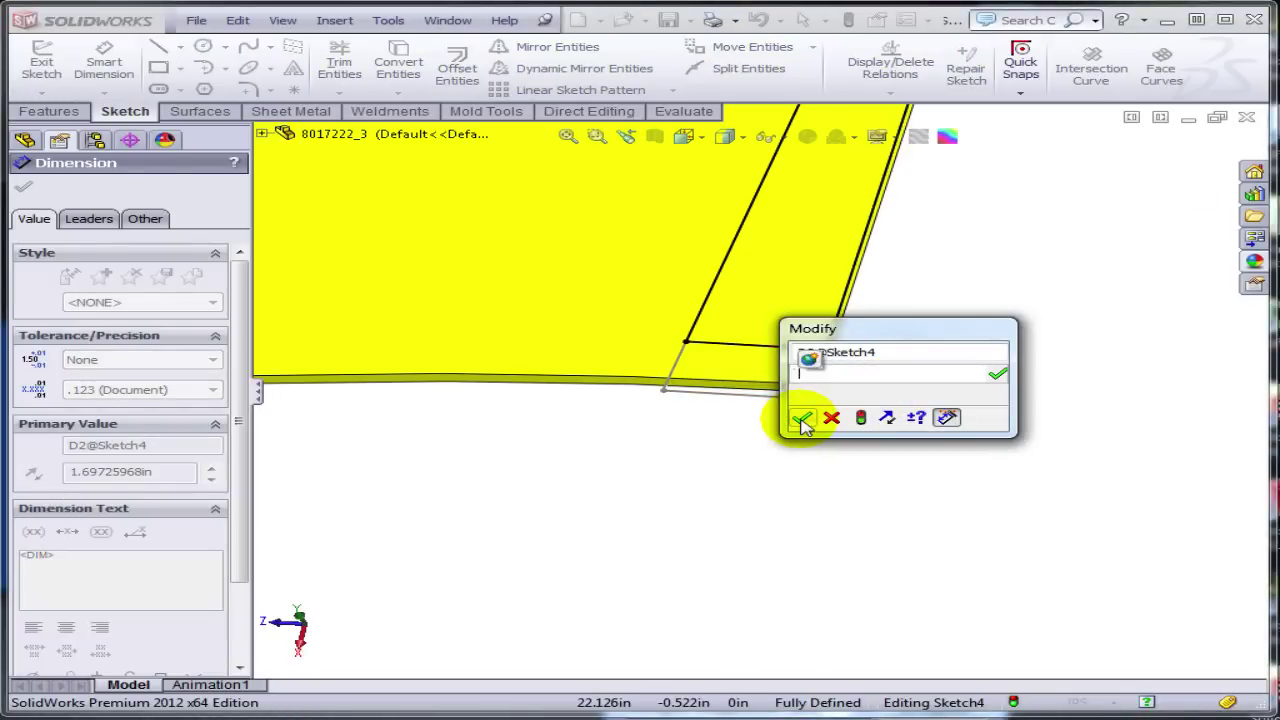
pyautogui.write('1')
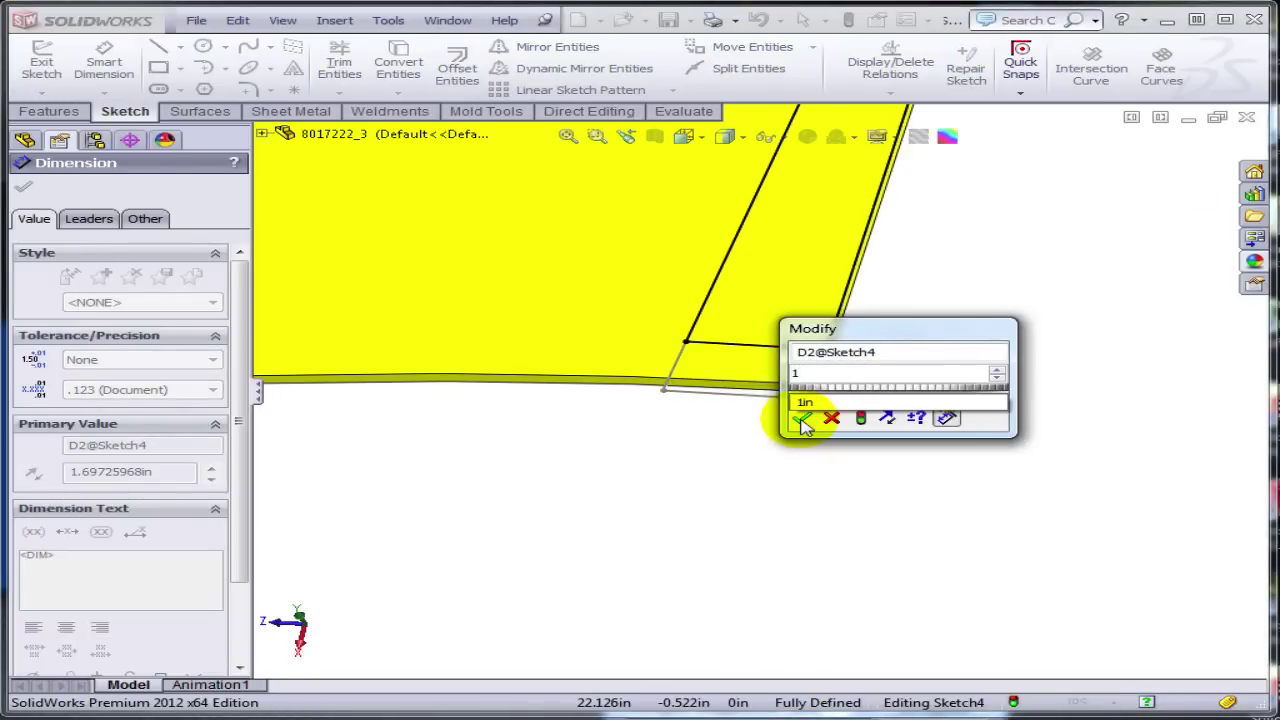
pyautogui.click(804, 422)
pyautogui.click(930, 482)
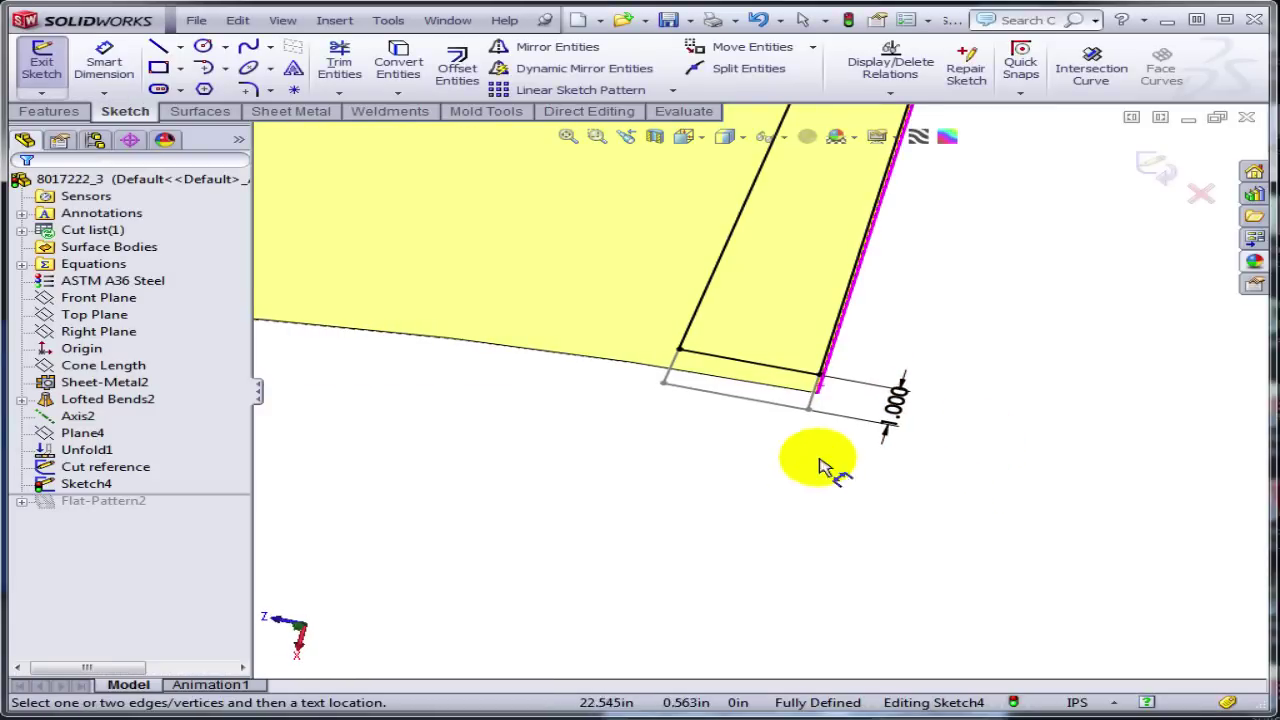
pyautogui.click(76, 112)
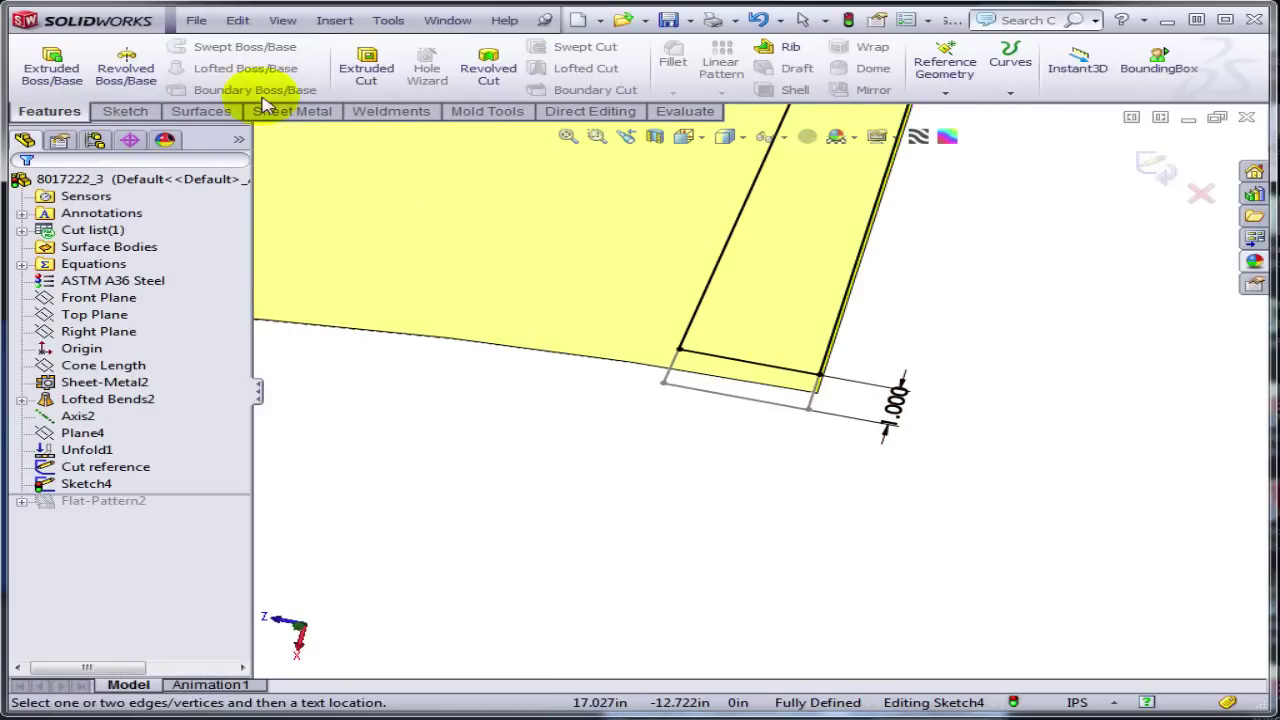
# Extrude-cut the sketched strip with depth linked to sheet thickness.
pyautogui.click(370, 68)
pyautogui.click(88, 387)
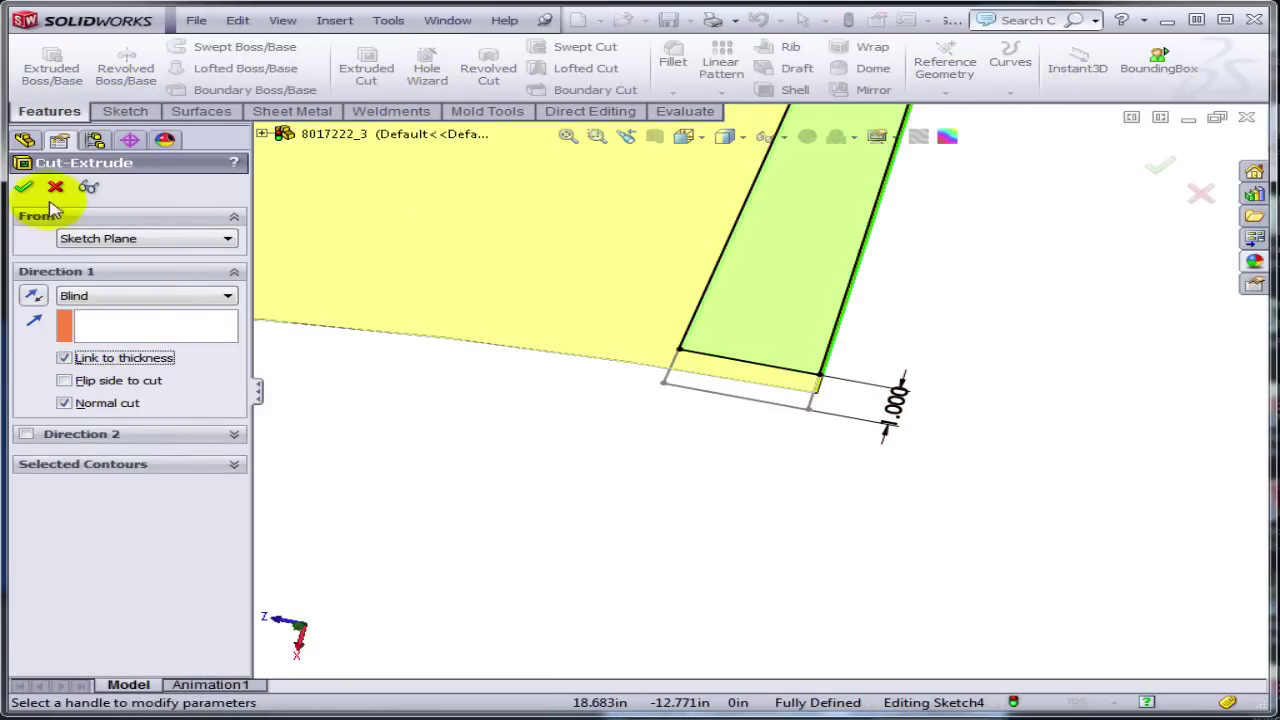
pyautogui.click(28, 193)
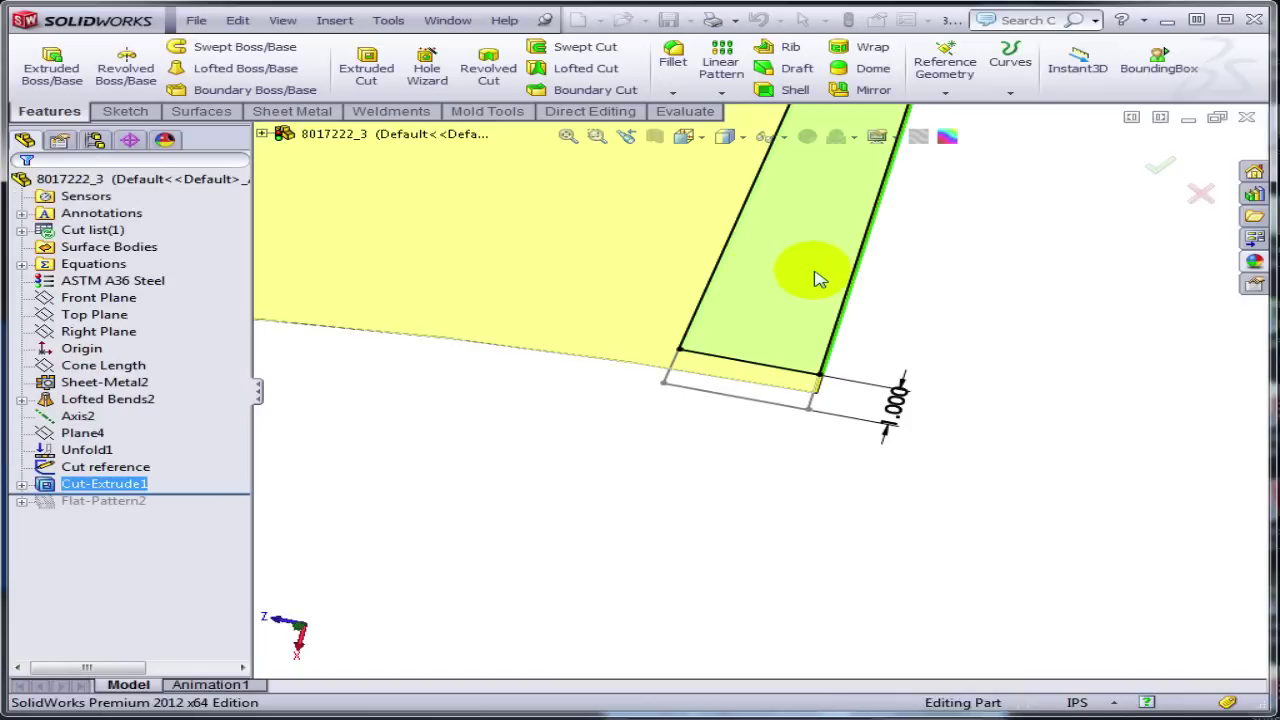
pyautogui.click(866, 325)
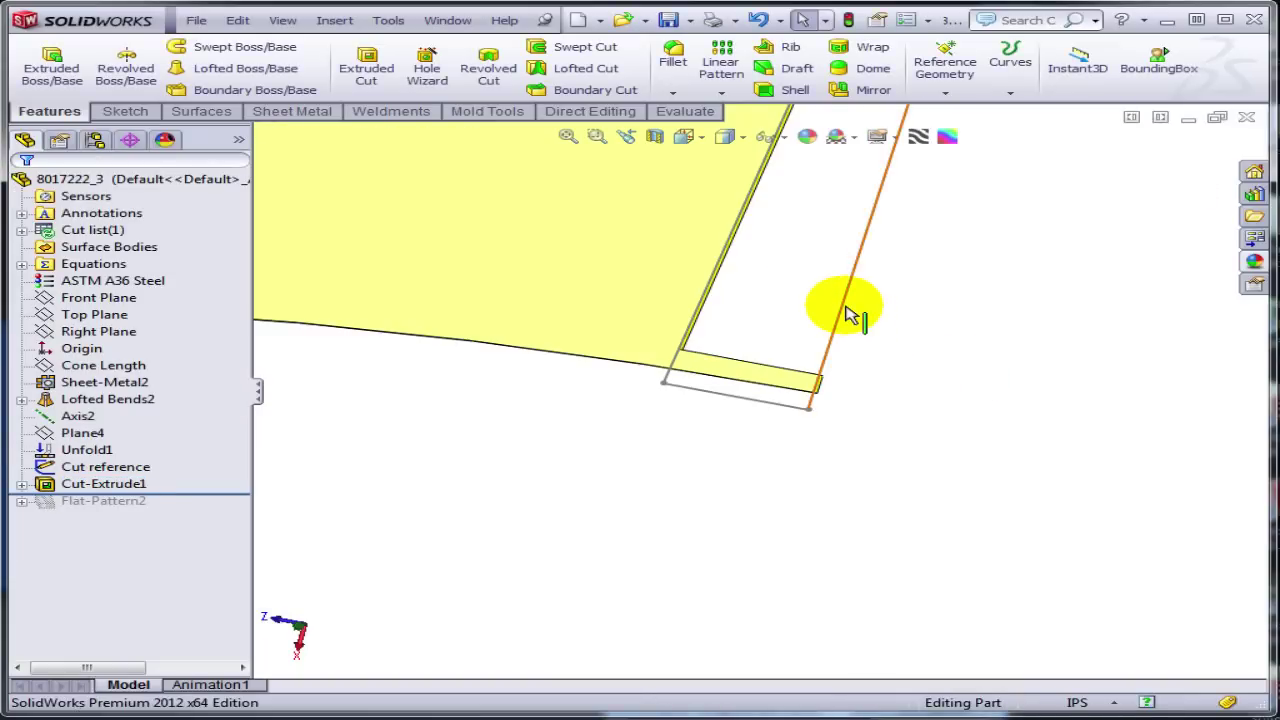
# Hide the Cut reference sketch from the feature tree.
pyautogui.rightClick(845, 308)
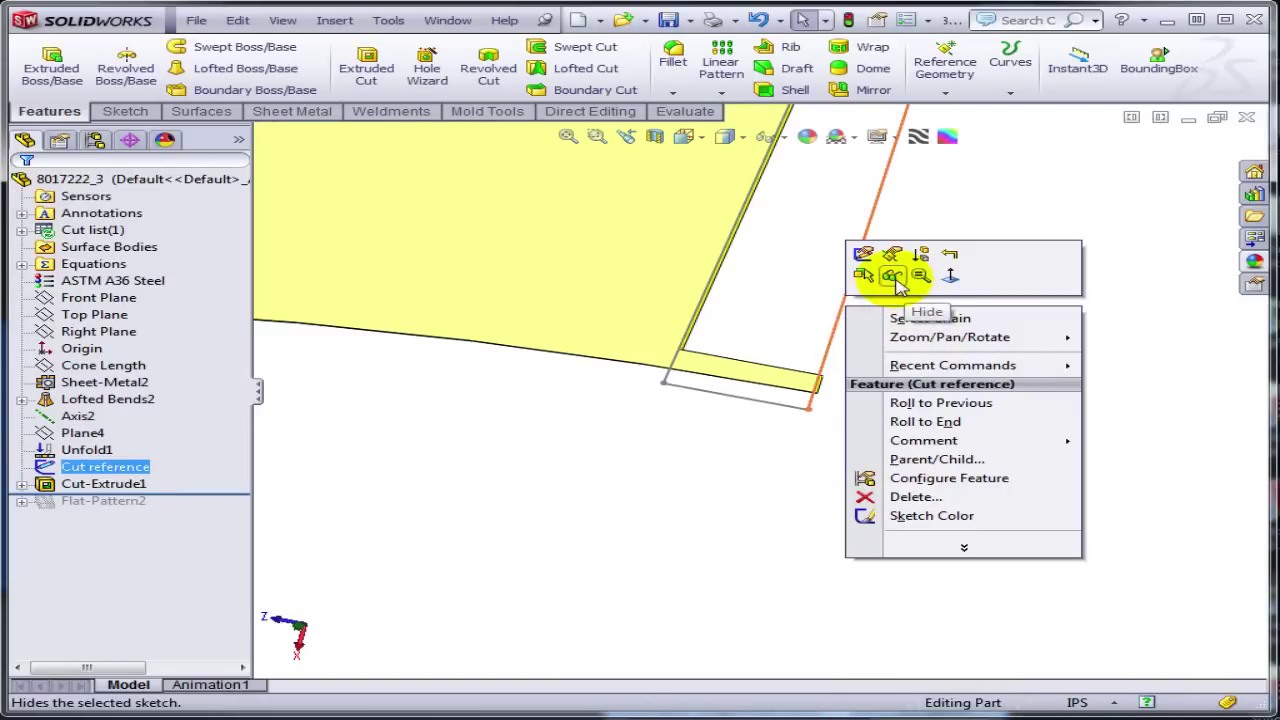
pyautogui.rightClick(114, 466)
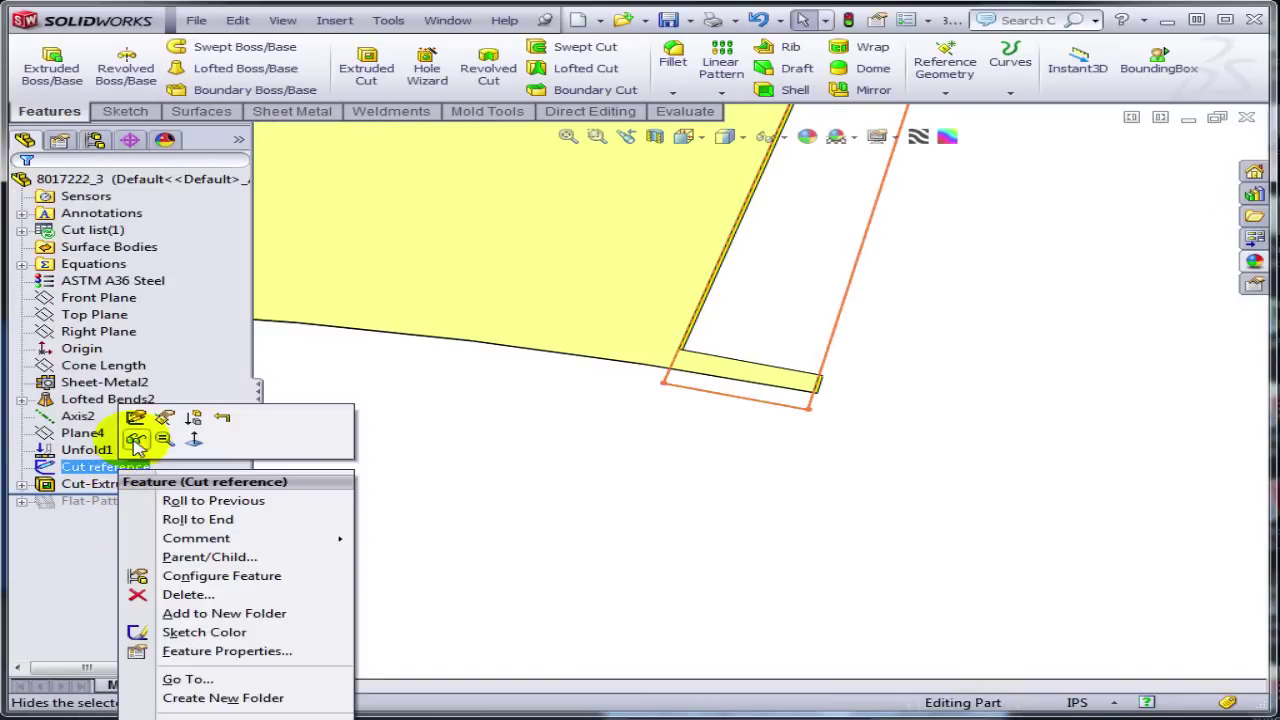
pyautogui.click(140, 440)
pyautogui.moveTo(903, 354); pyautogui.dragTo(840, 329, button='middle')
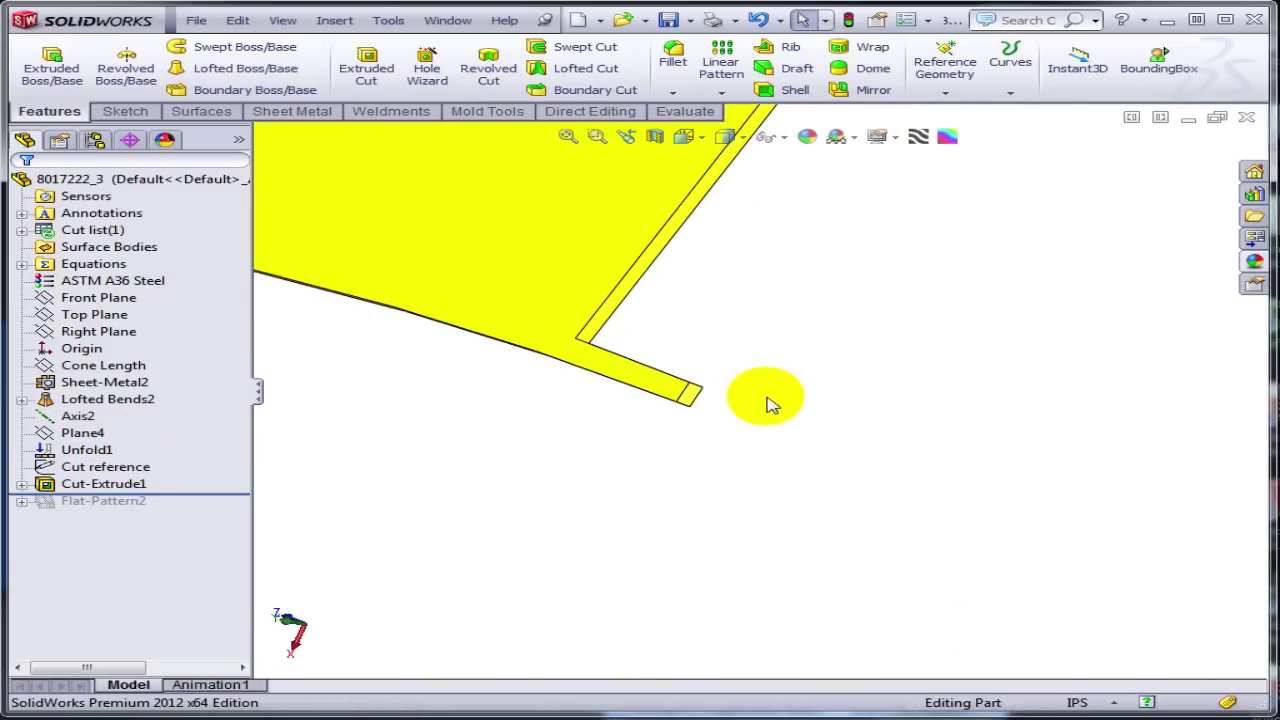
pyautogui.click(700, 401)
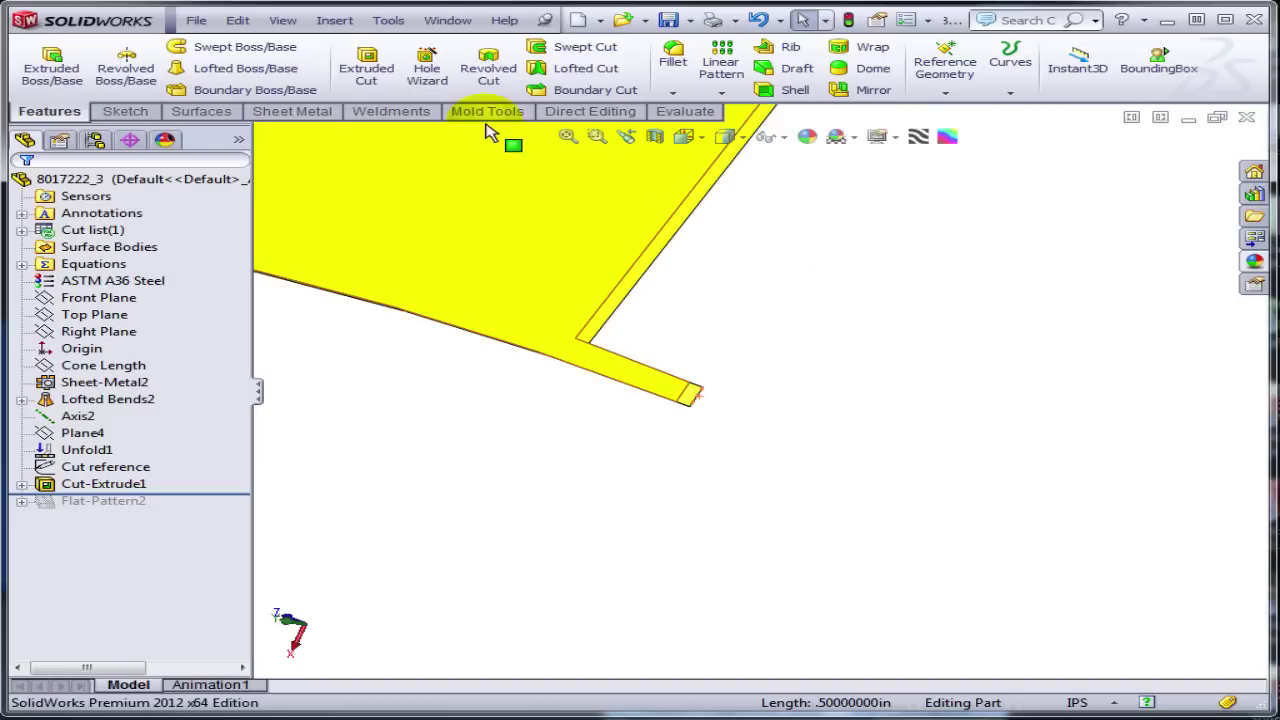
# Refold Freeform Bend2 with Fold6 so the trimmed blank regains its cone shape.
pyautogui.click(289, 113)
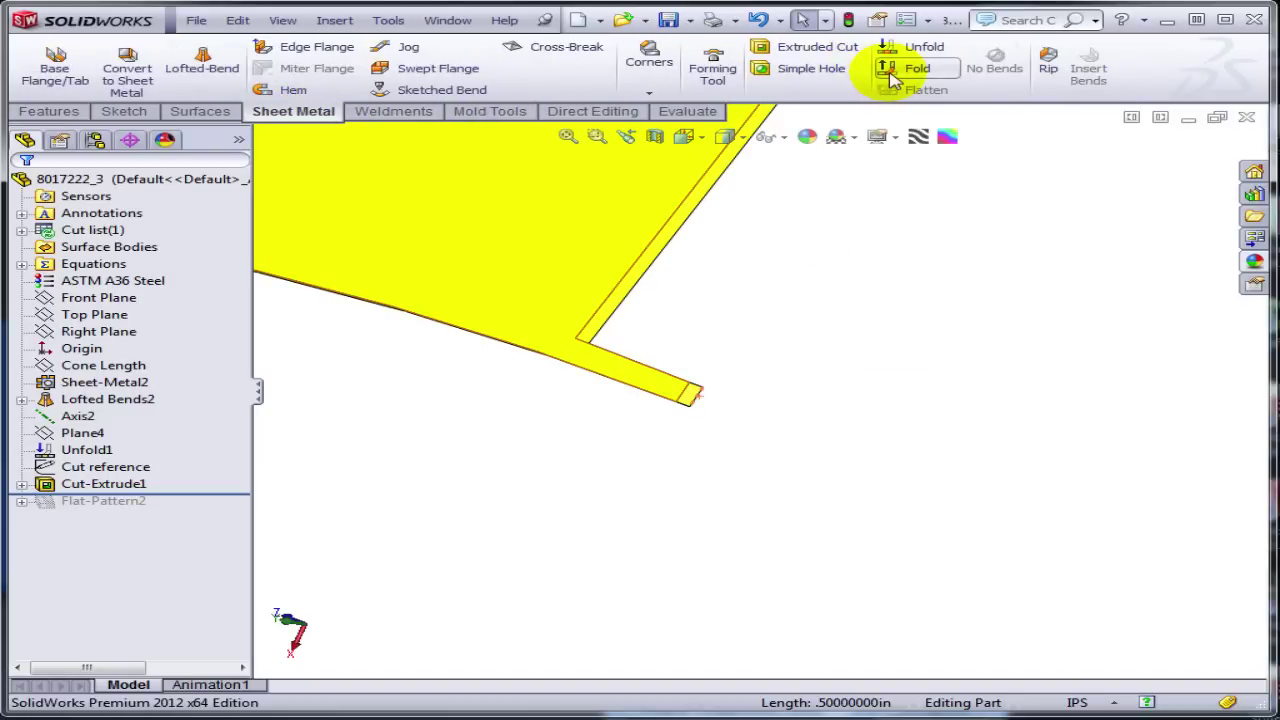
pyautogui.click(893, 79)
pyautogui.click(135, 378)
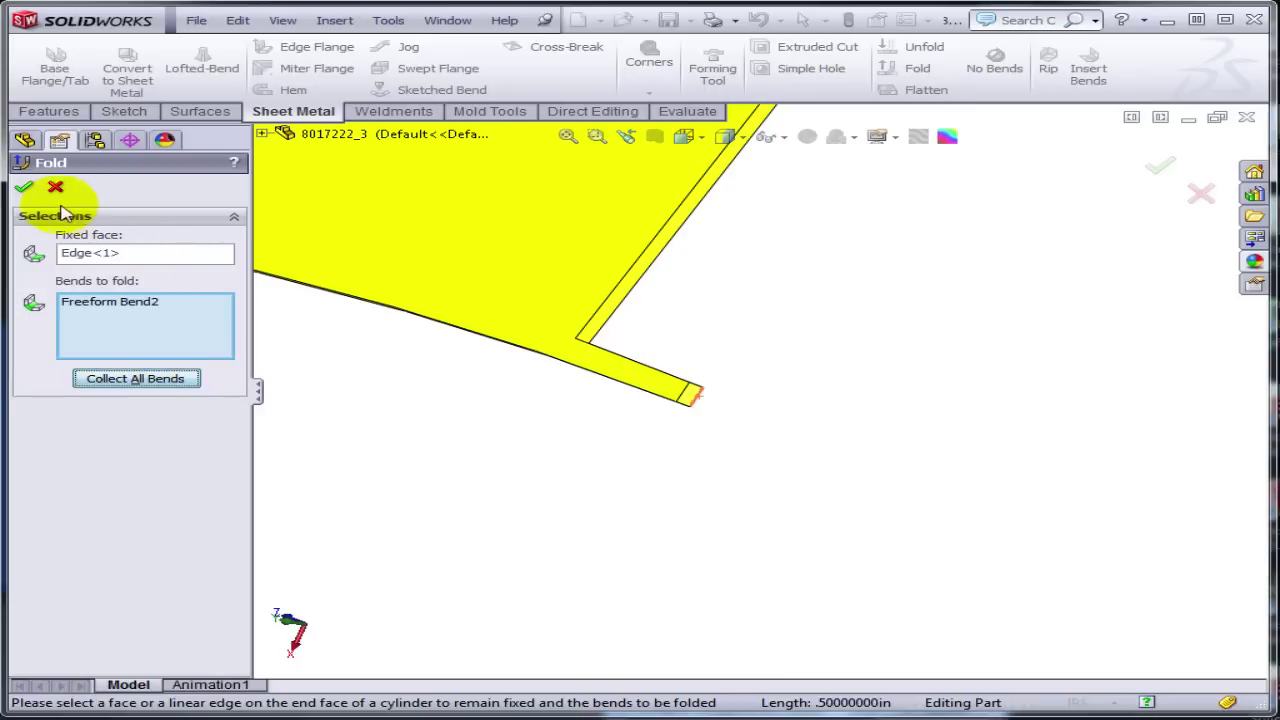
pyautogui.click(27, 195)
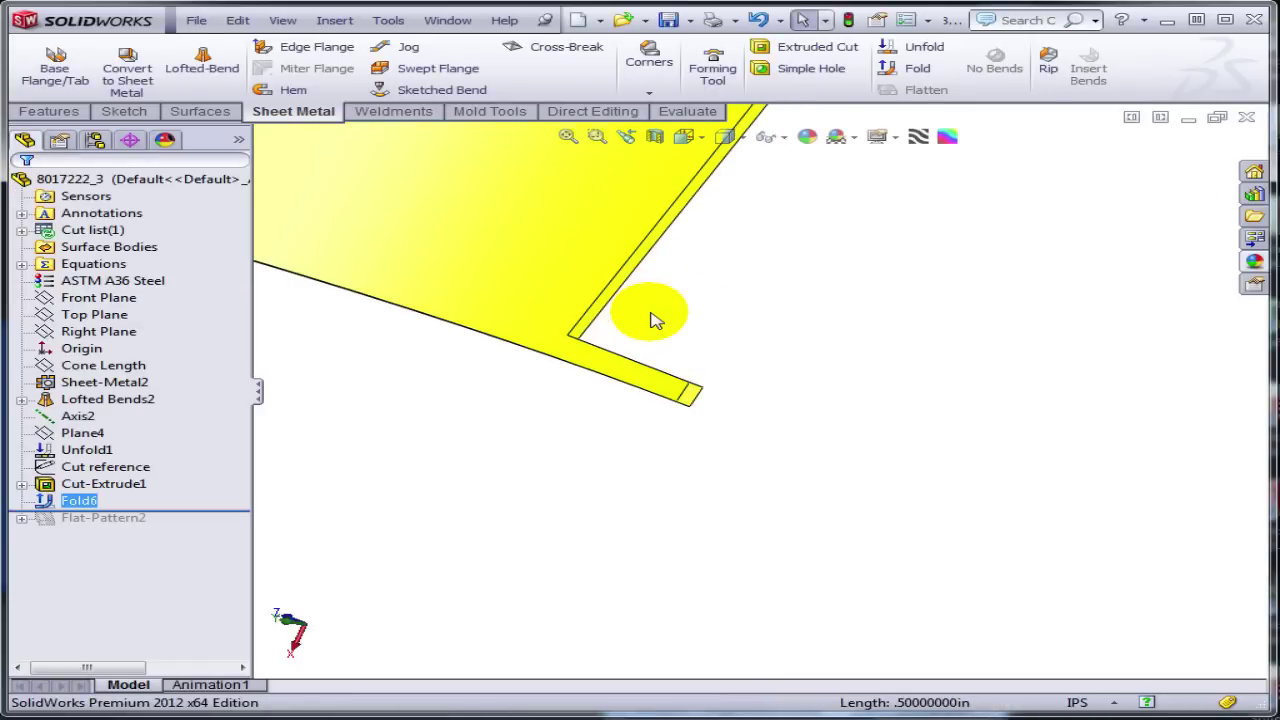
pyautogui.moveTo(654, 317); pyautogui.dragTo(720, 234, button='middle')
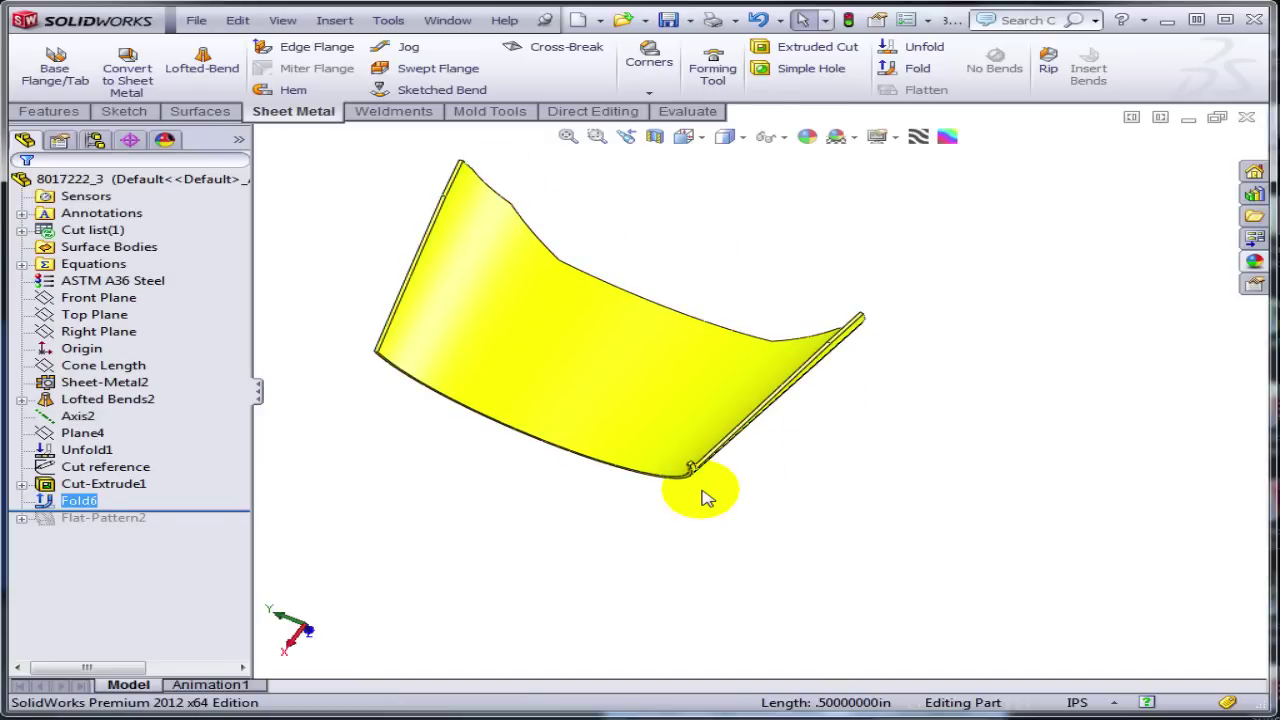
pyautogui.scroll(-5, 710, 490)
pyautogui.scroll(-2, 716, 500)
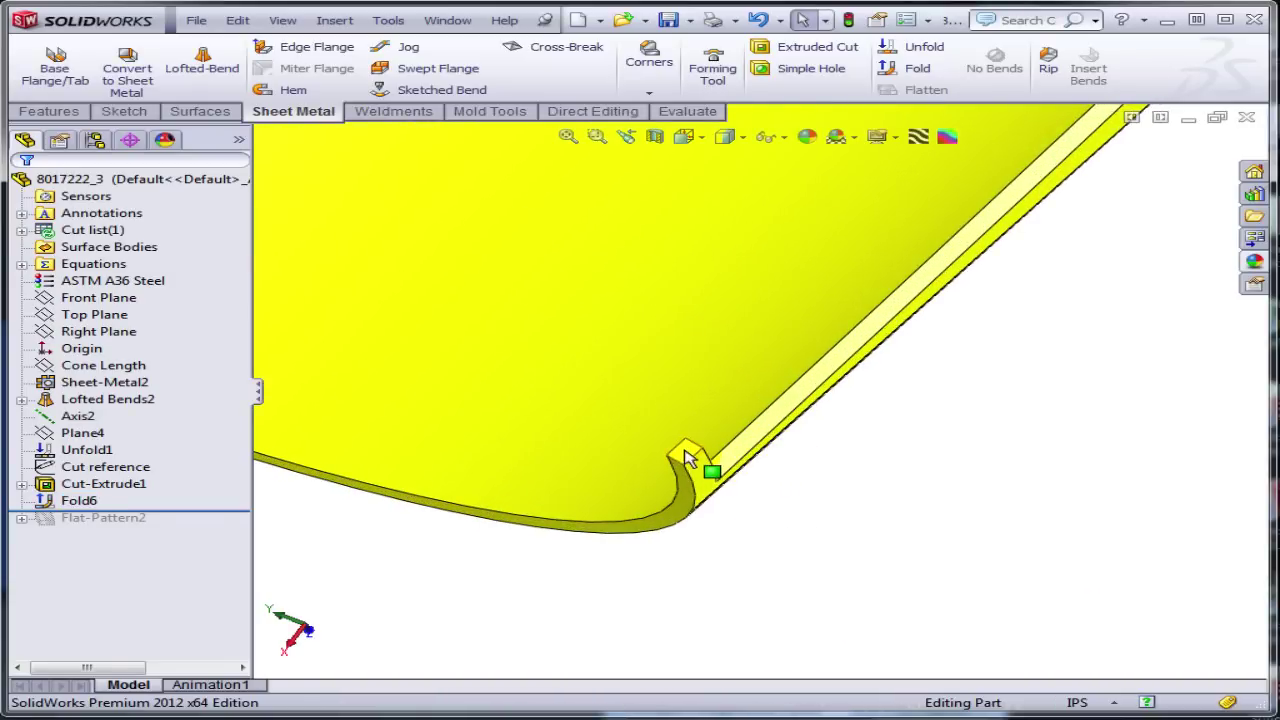
pyautogui.moveTo(740, 488); pyautogui.dragTo(718, 427, button='middle')
pyautogui.click(724, 428)
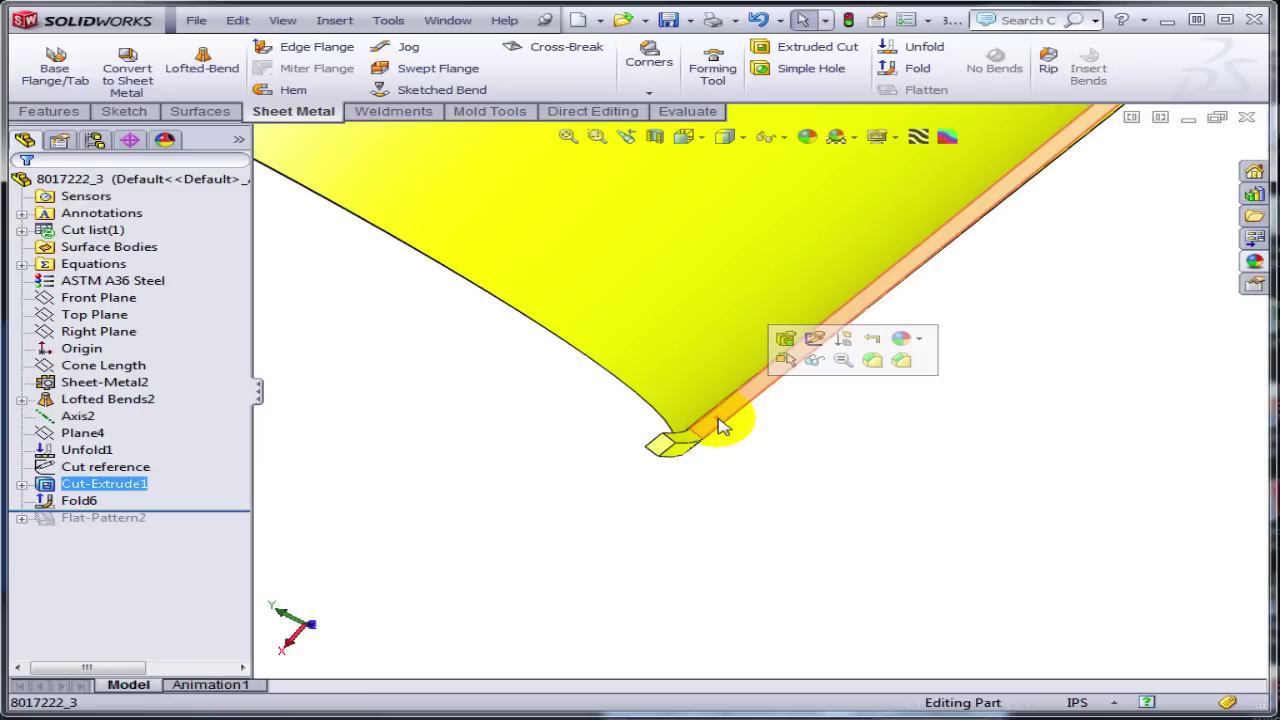
# Create a 0.000in Surface-Offset1 copy of the narrow face and hide the sheet-metal body.
pyautogui.click(205, 111)
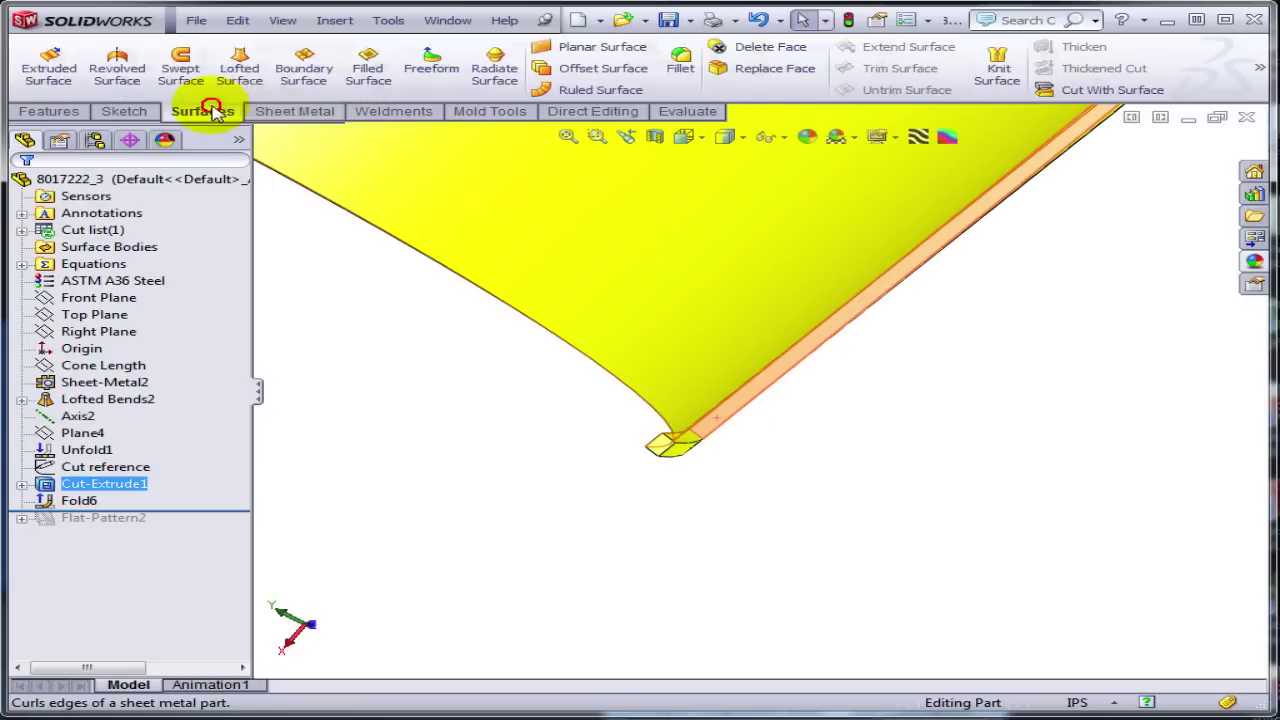
pyautogui.click(590, 68)
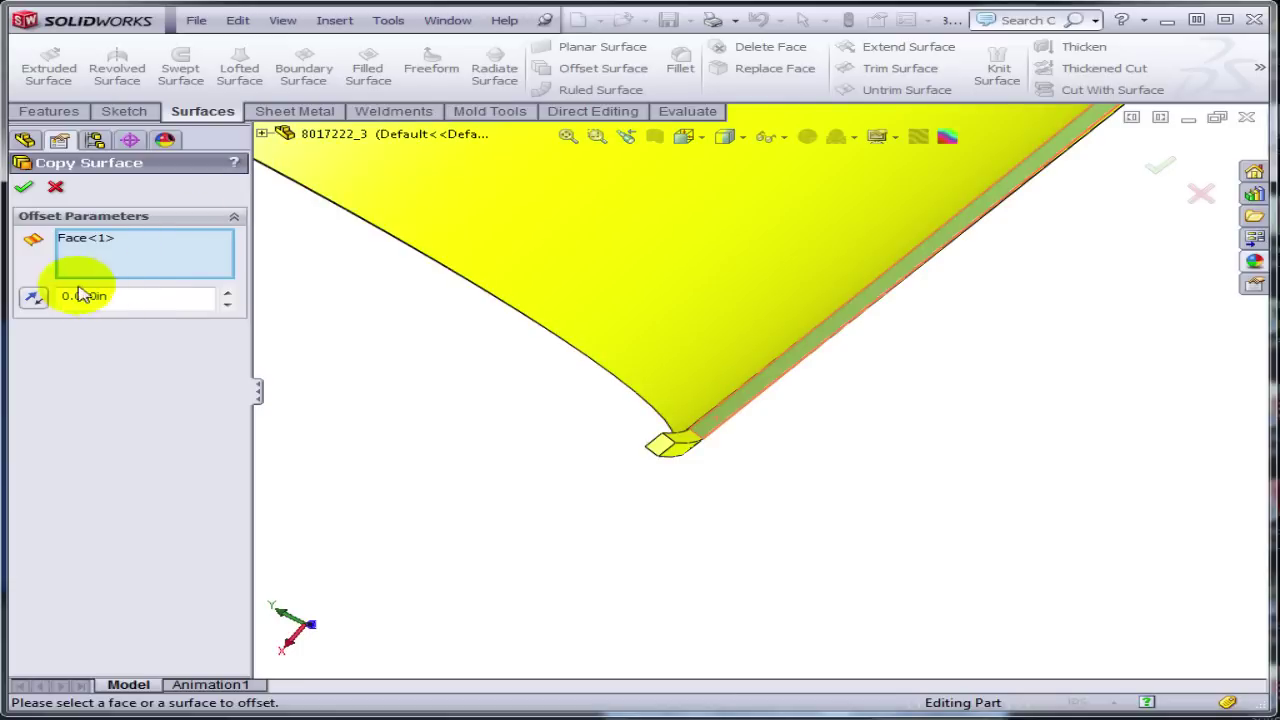
pyautogui.click(27, 189)
pyautogui.rightClick(566, 218)
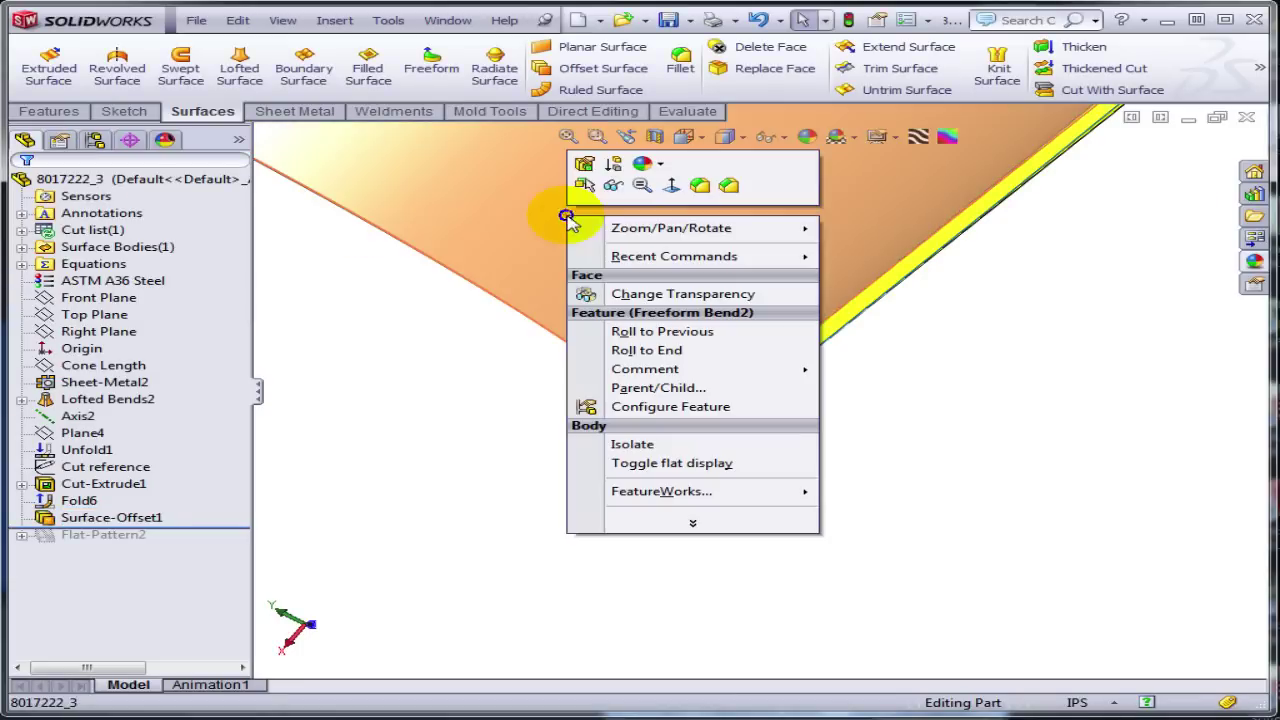
pyautogui.click(614, 188)
pyautogui.click(738, 416)
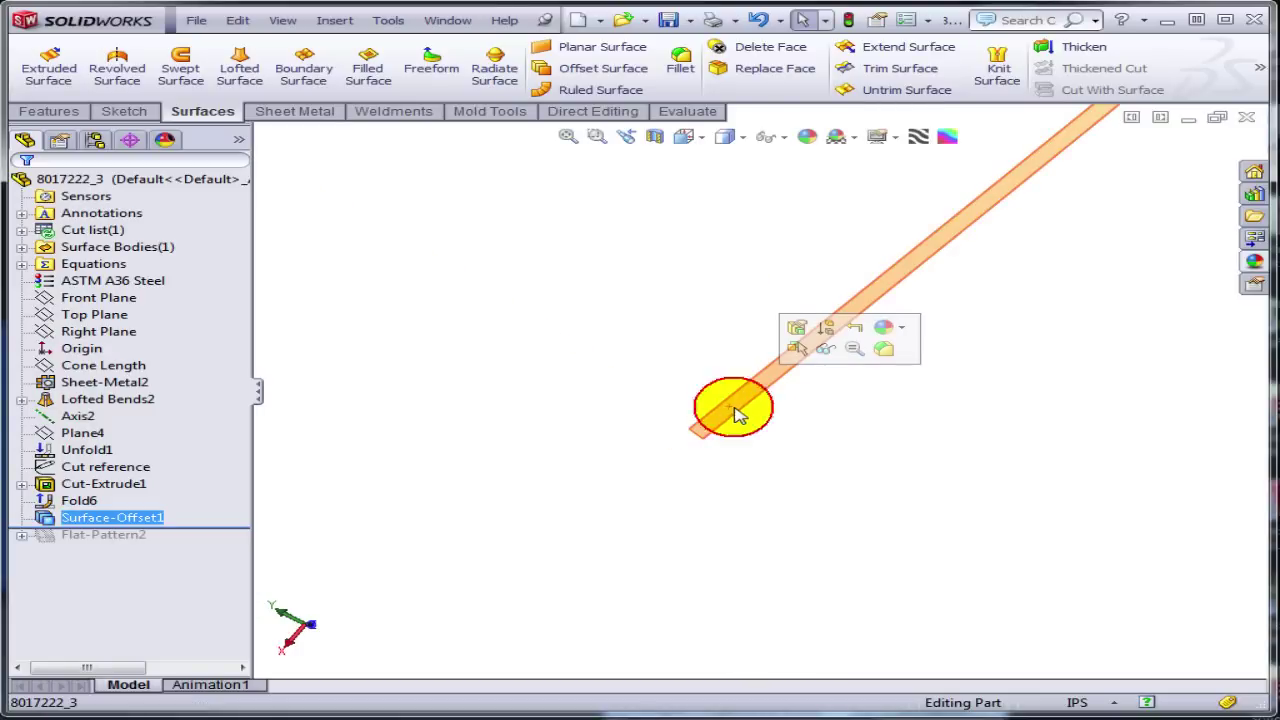
pyautogui.press('f')
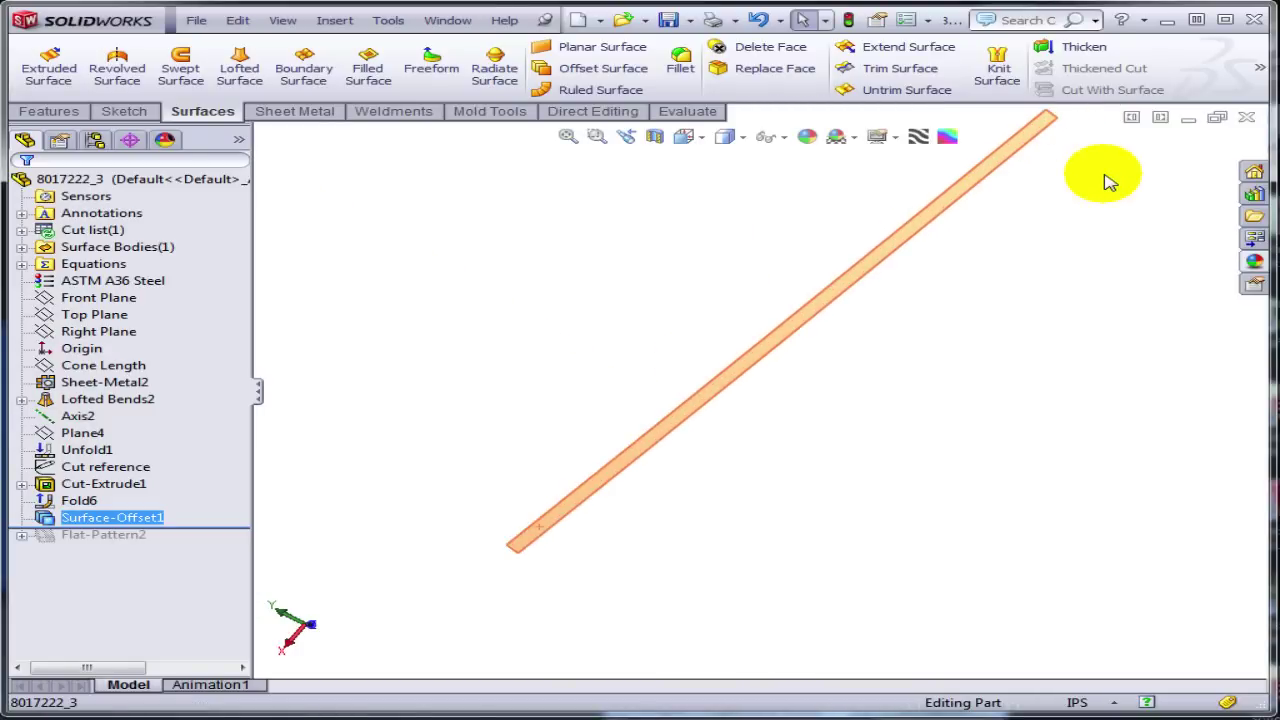
# Extend the copied strip surface by 2.000in and colour the surface body red.
pyautogui.click(850, 55)
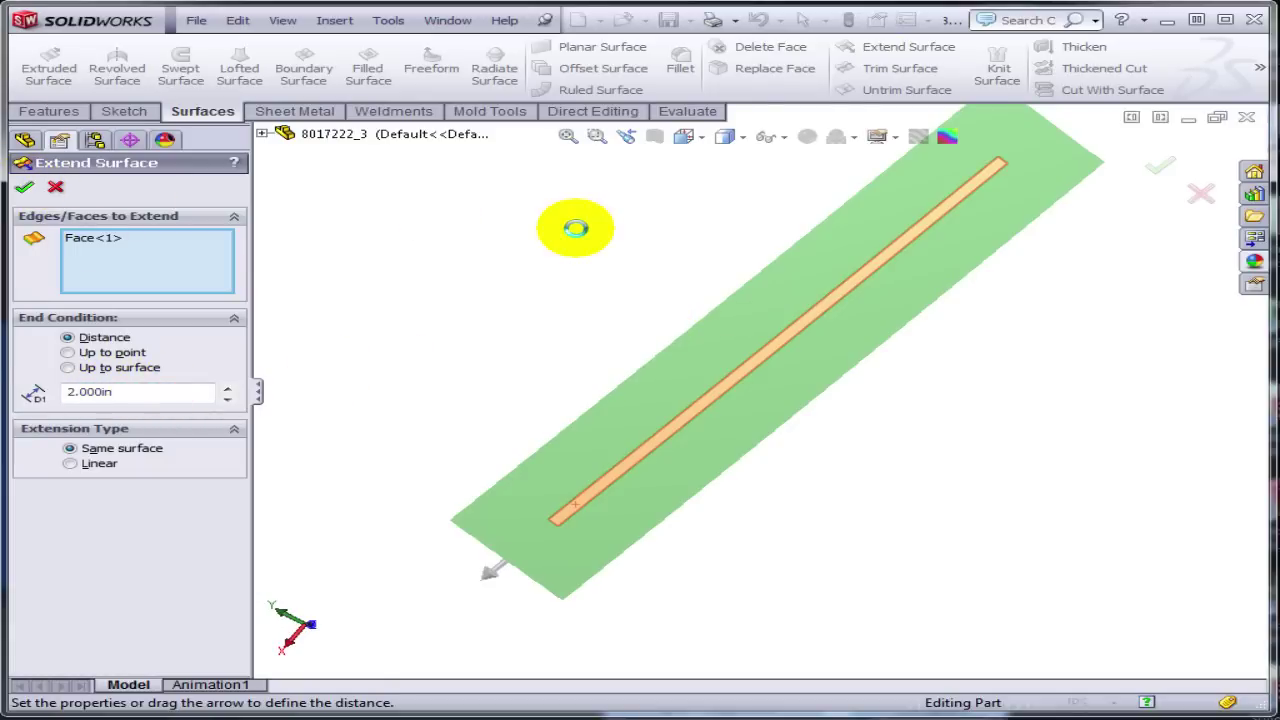
pyautogui.rightClick(575, 228)
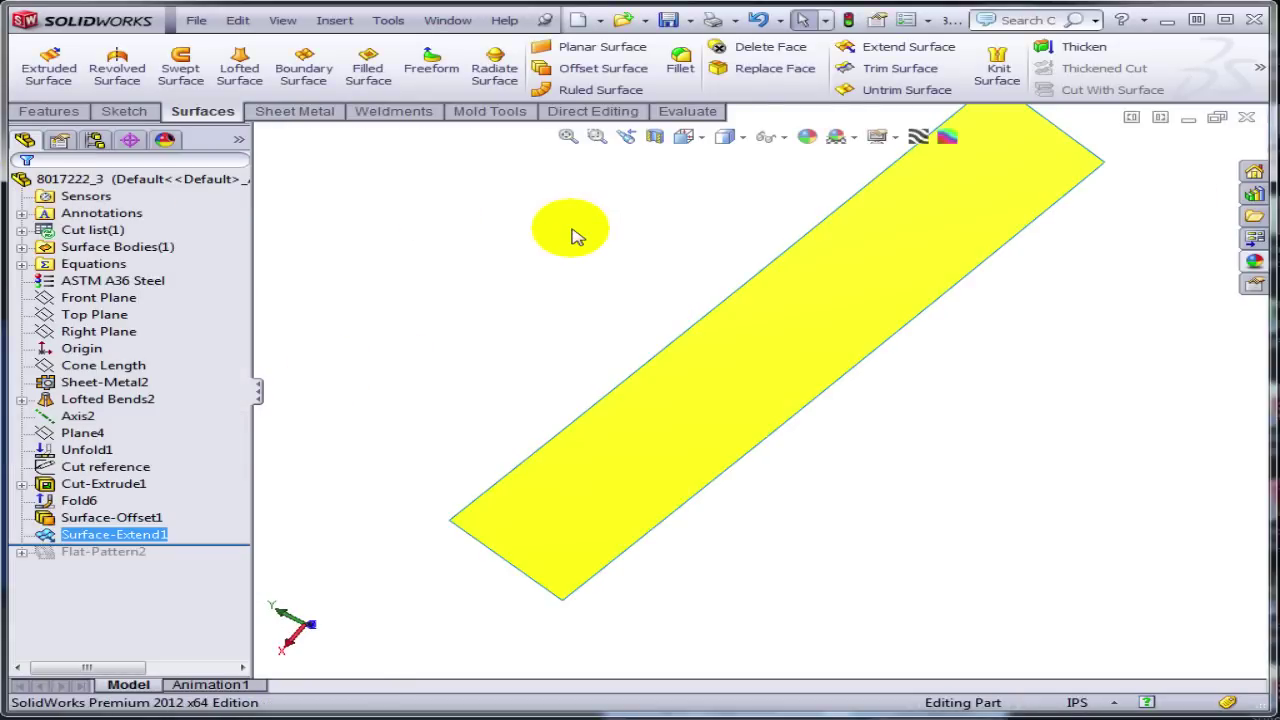
pyautogui.rightClick(705, 412)
pyautogui.click(812, 355)
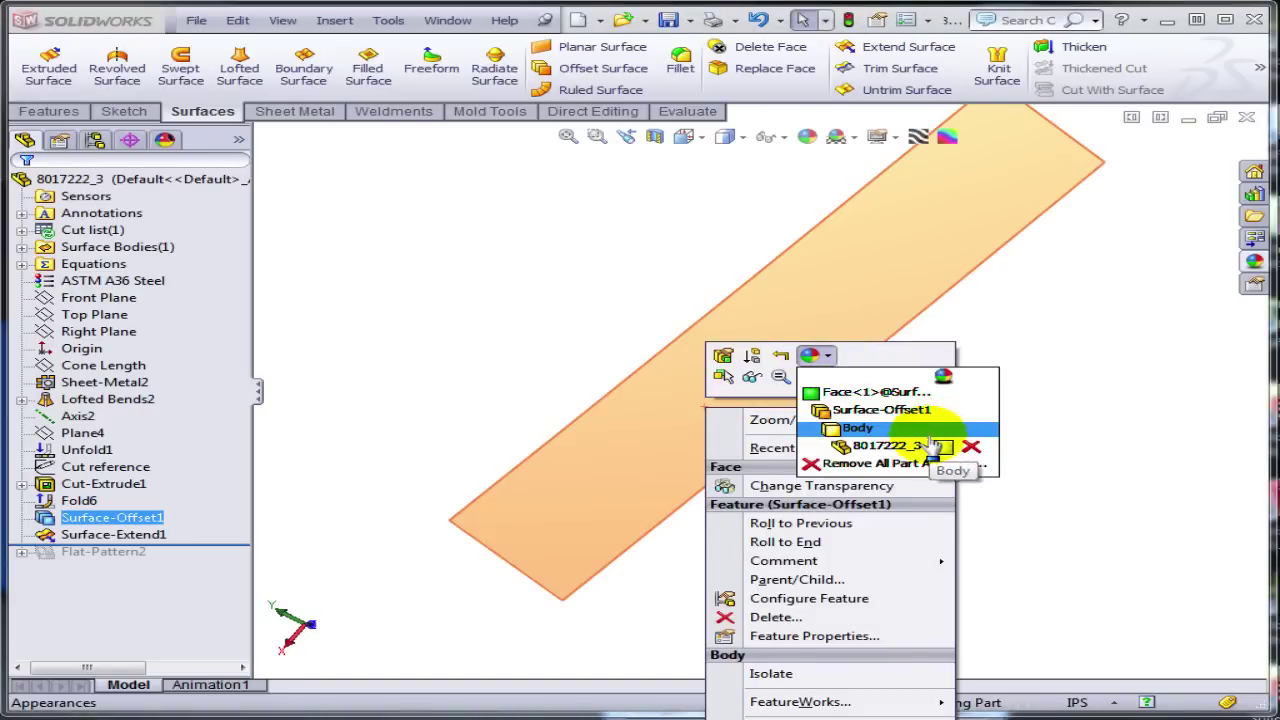
pyautogui.click(880, 445)
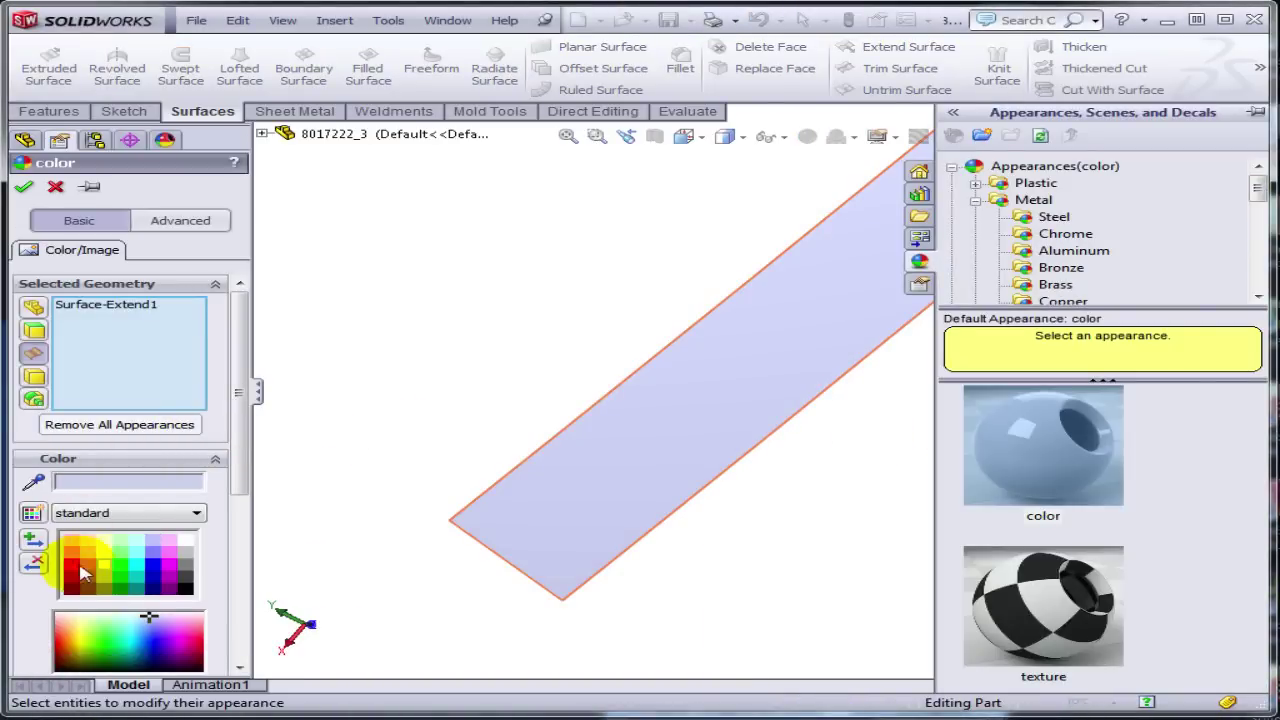
pyautogui.click(73, 569)
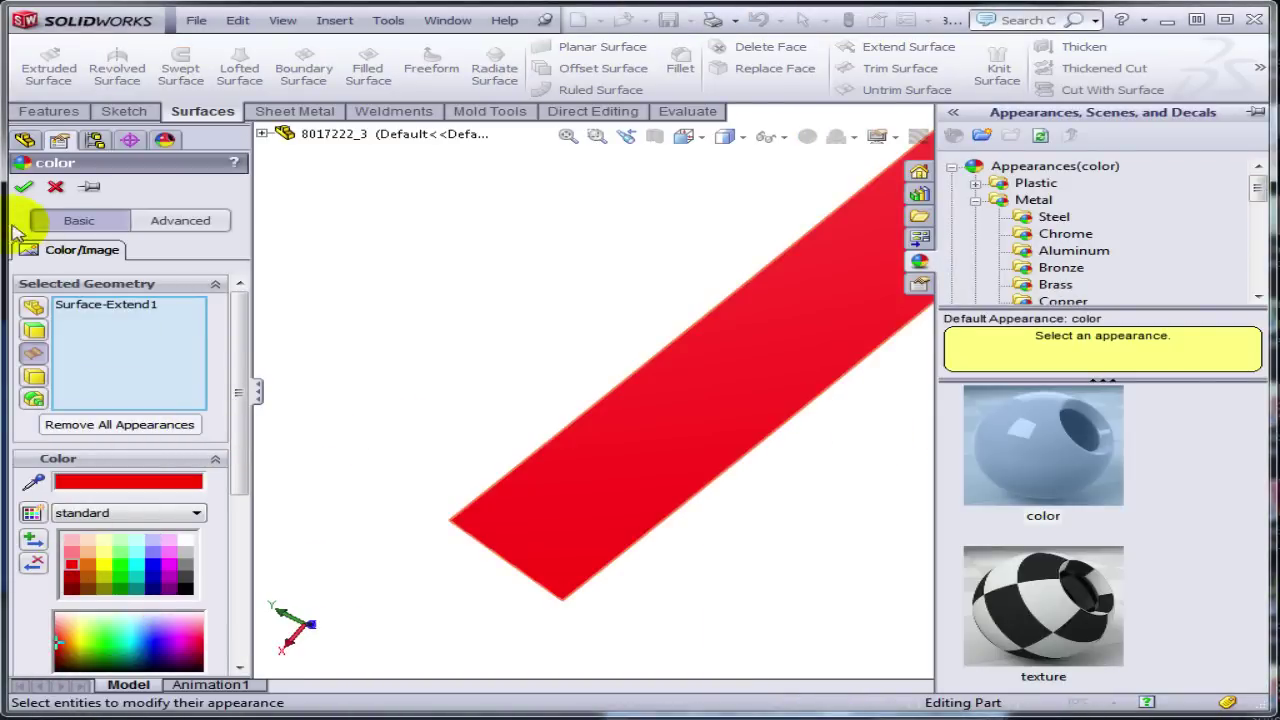
pyautogui.press('Return')
# Show the hidden sheet-metal body again.
pyautogui.rightClick(108, 229)
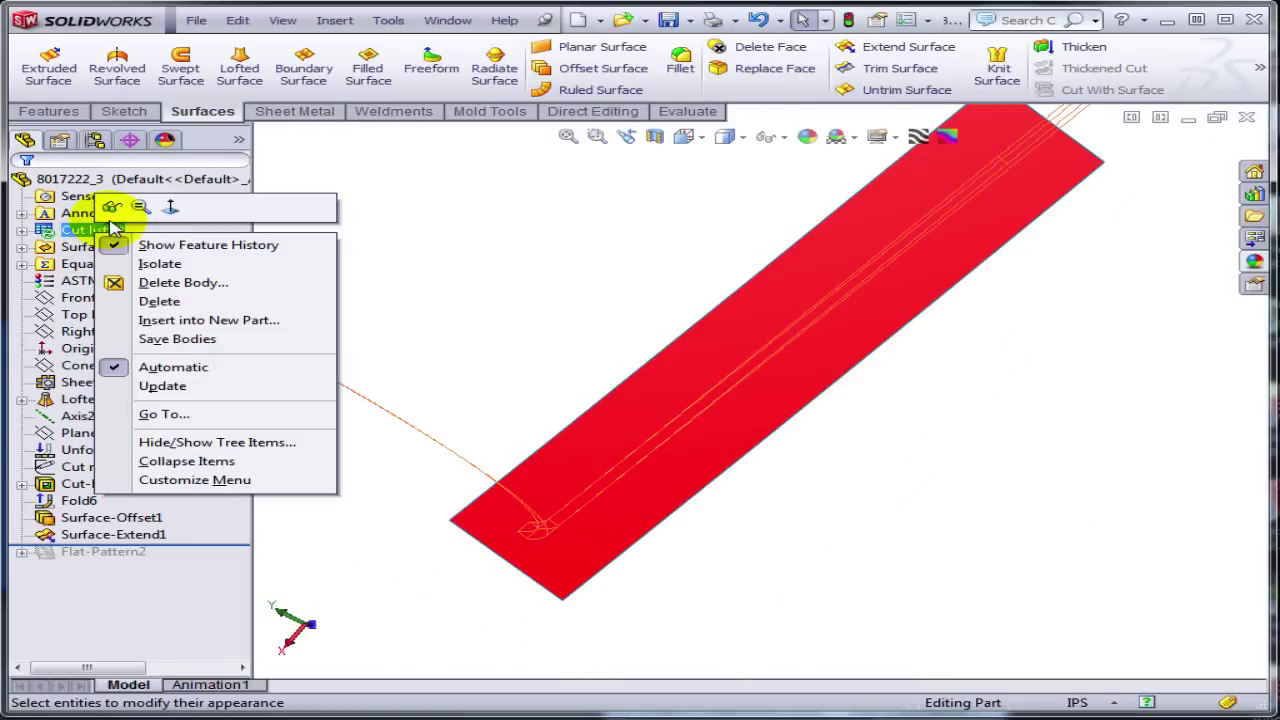
pyautogui.click(112, 208)
pyautogui.moveTo(909, 569); pyautogui.dragTo(723, 560, button='middle')
pyautogui.scroll(-3, 500, 500)
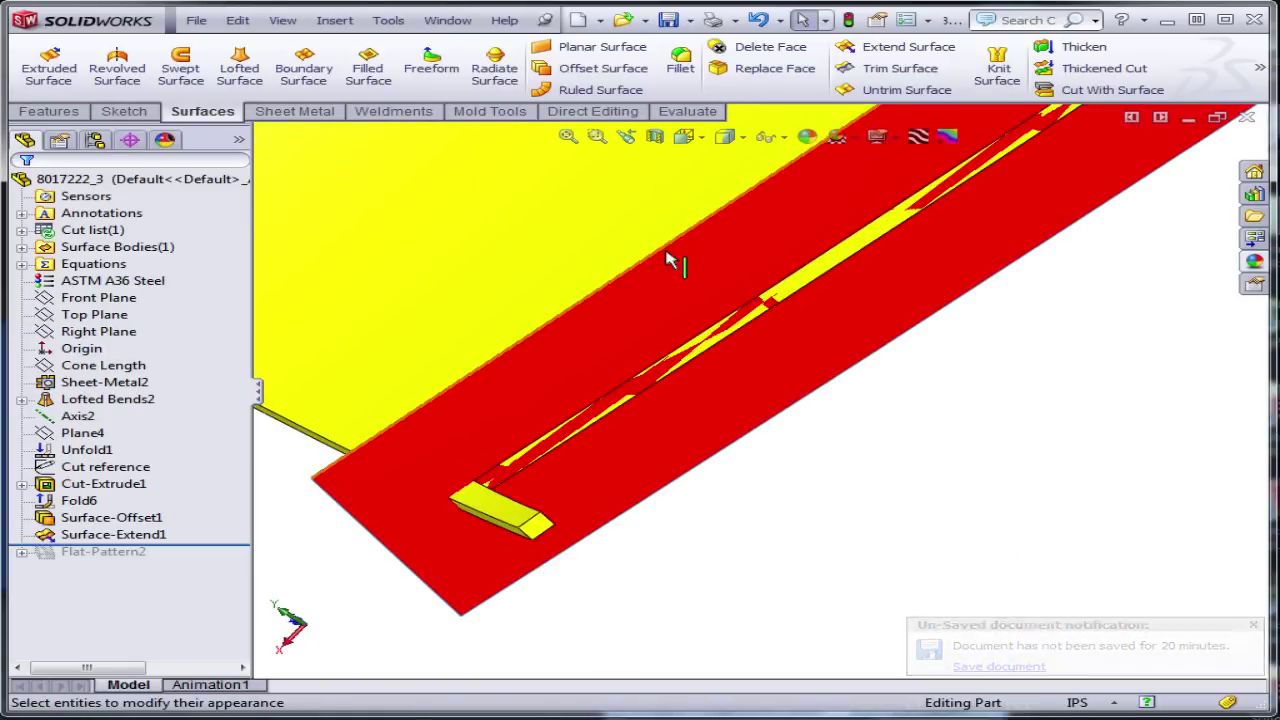
pyautogui.click(770, 72)
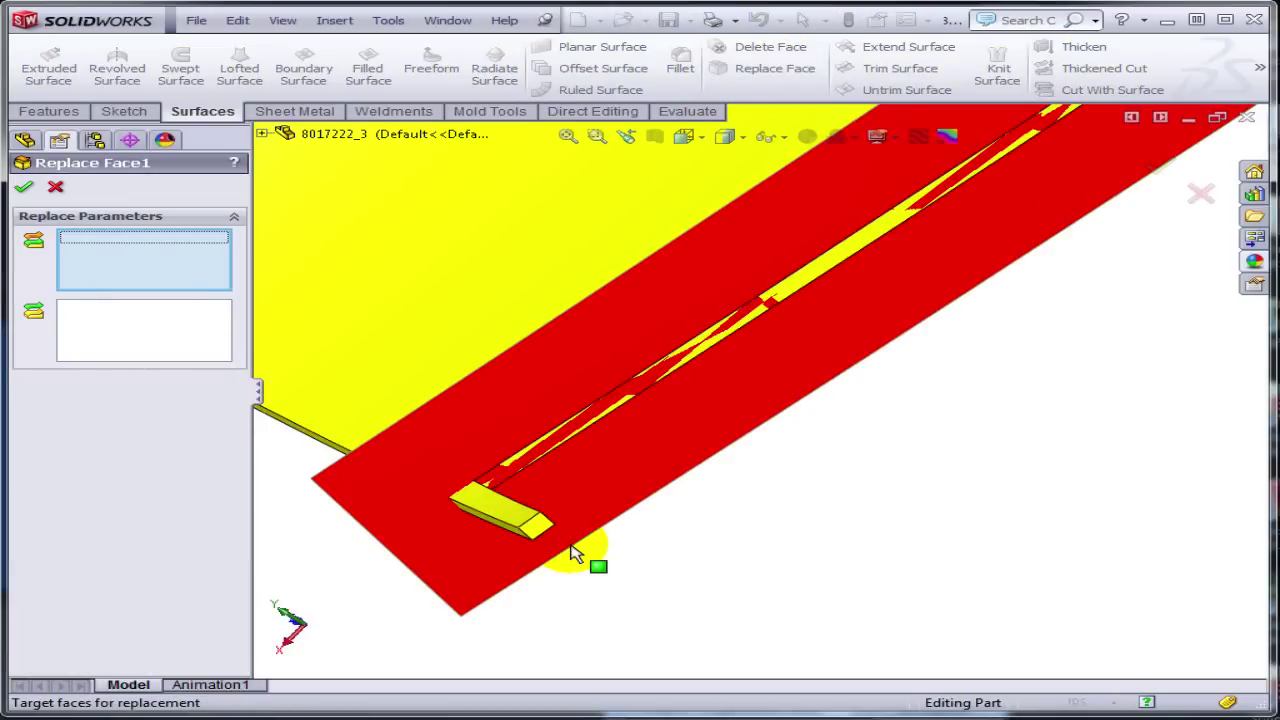
# Pick the narrow end face as the Replace Face target and the red Surface-Offset1 as replacement.
pyautogui.moveTo(575, 555); pyautogui.dragTo(710, 603, button='middle')
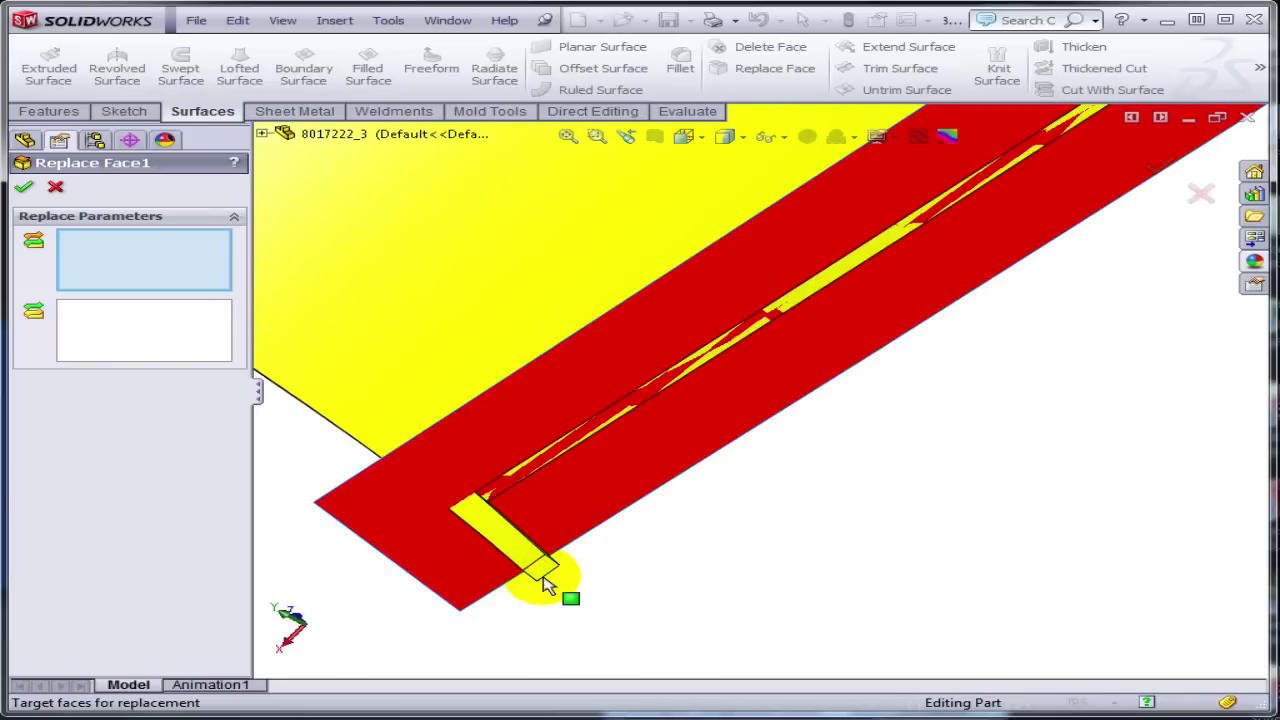
pyautogui.click(540, 572)
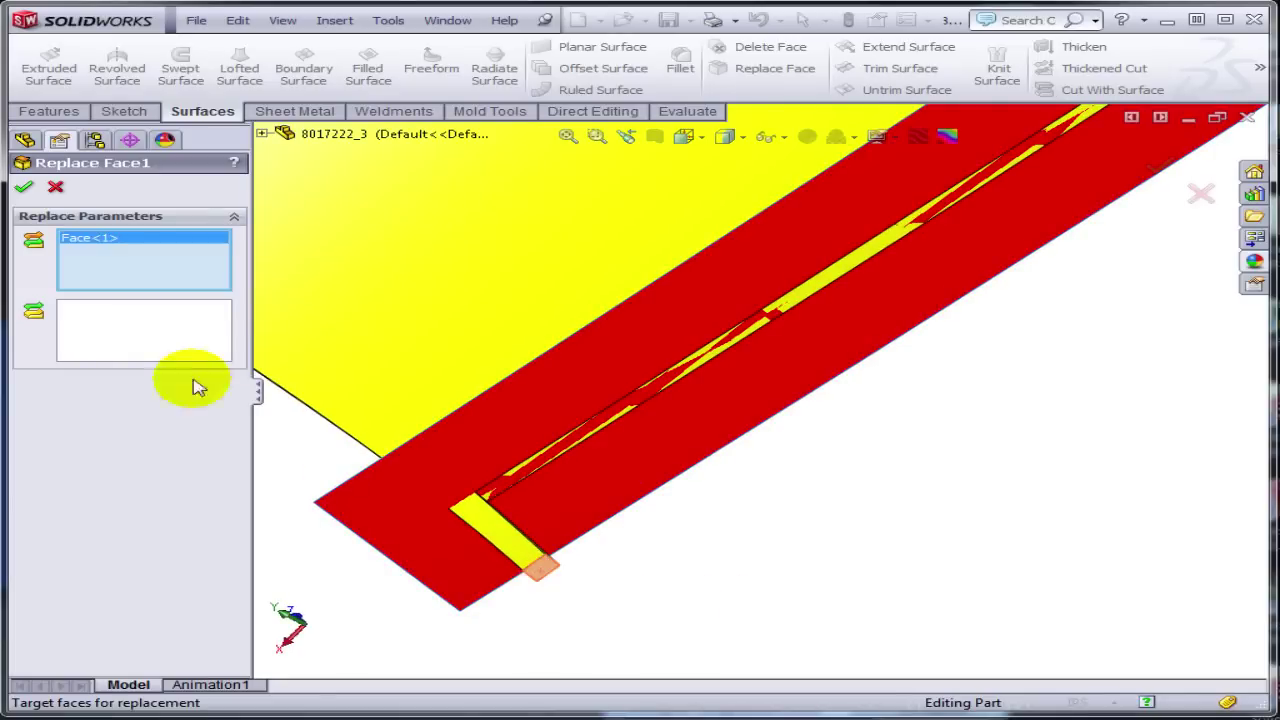
pyautogui.click(141, 333)
pyautogui.click(643, 455)
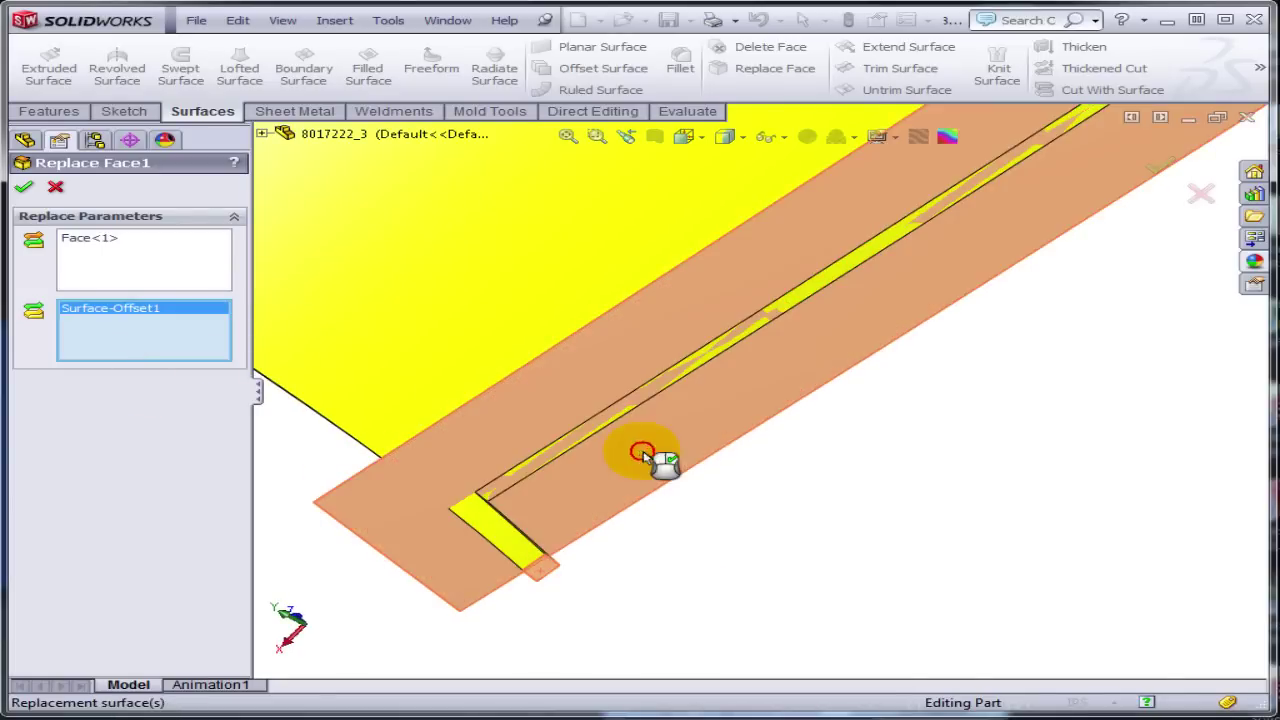
# Apply Replace Face1 and delete the Surface-Extend1 helper surface body.
pyautogui.click(26, 187)
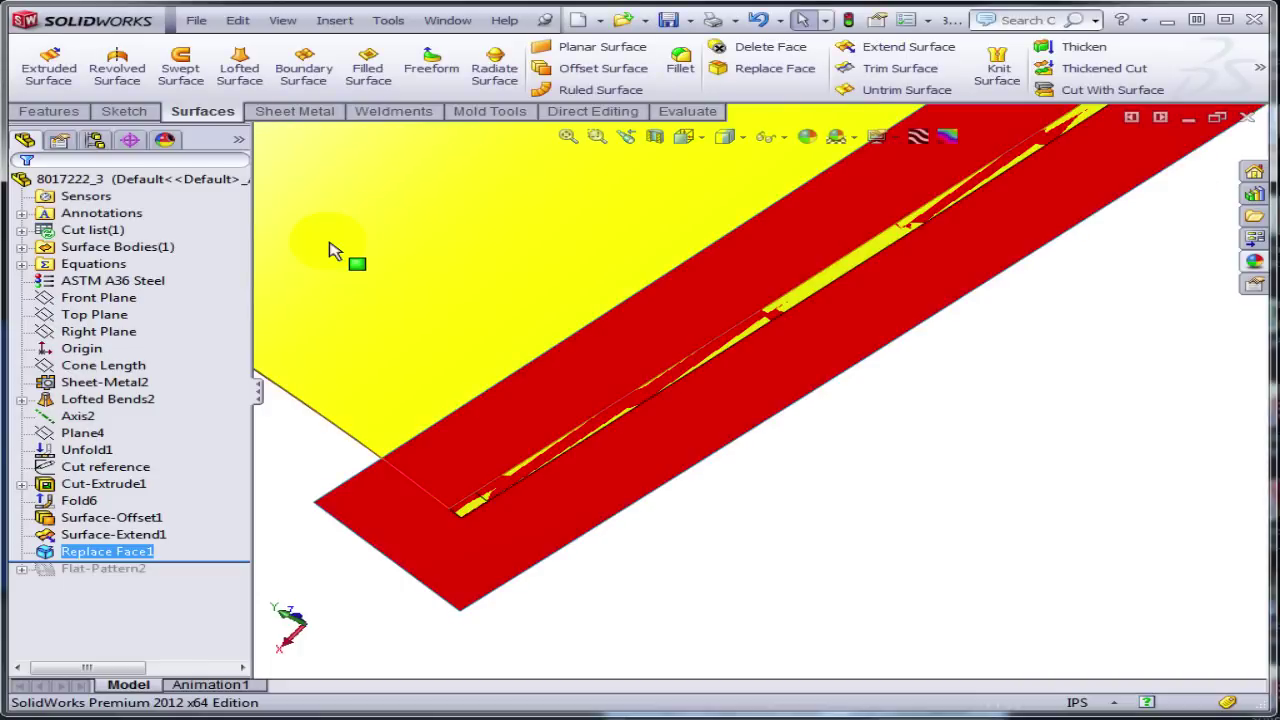
pyautogui.rightClick(546, 531)
pyautogui.click(22, 247)
pyautogui.click(106, 265)
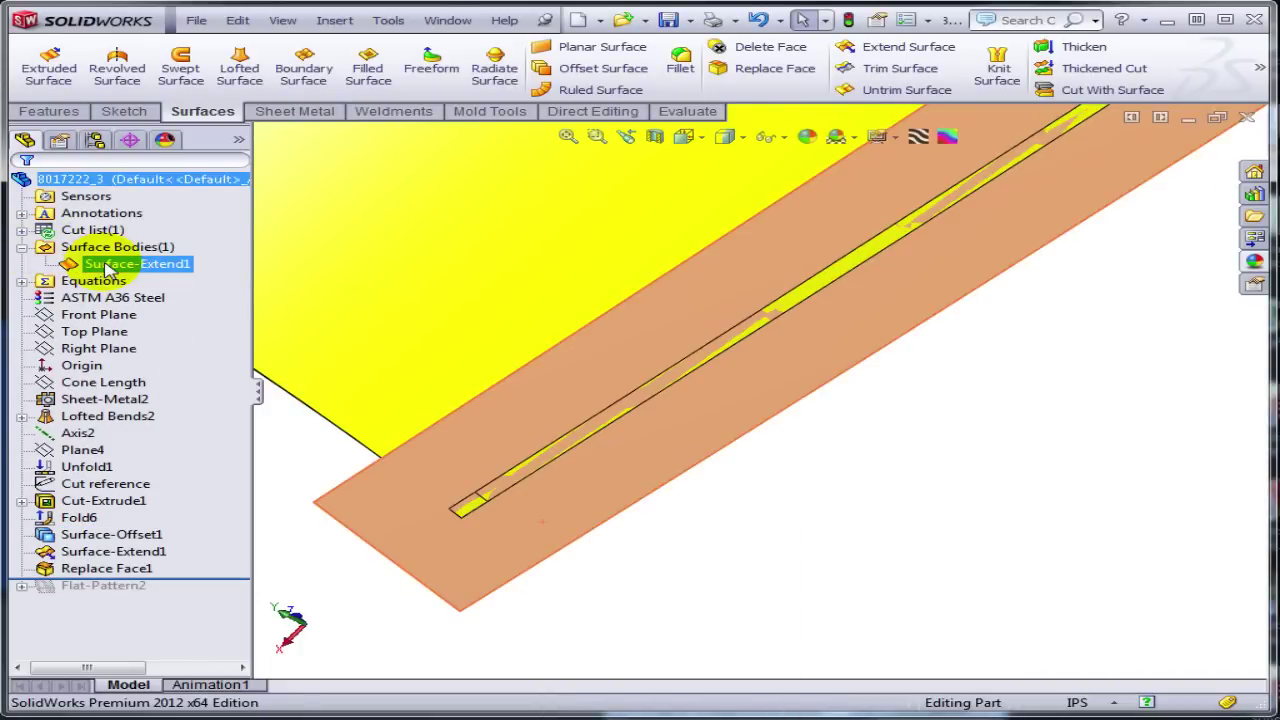
pyautogui.rightClick(106, 265)
pyautogui.click(172, 333)
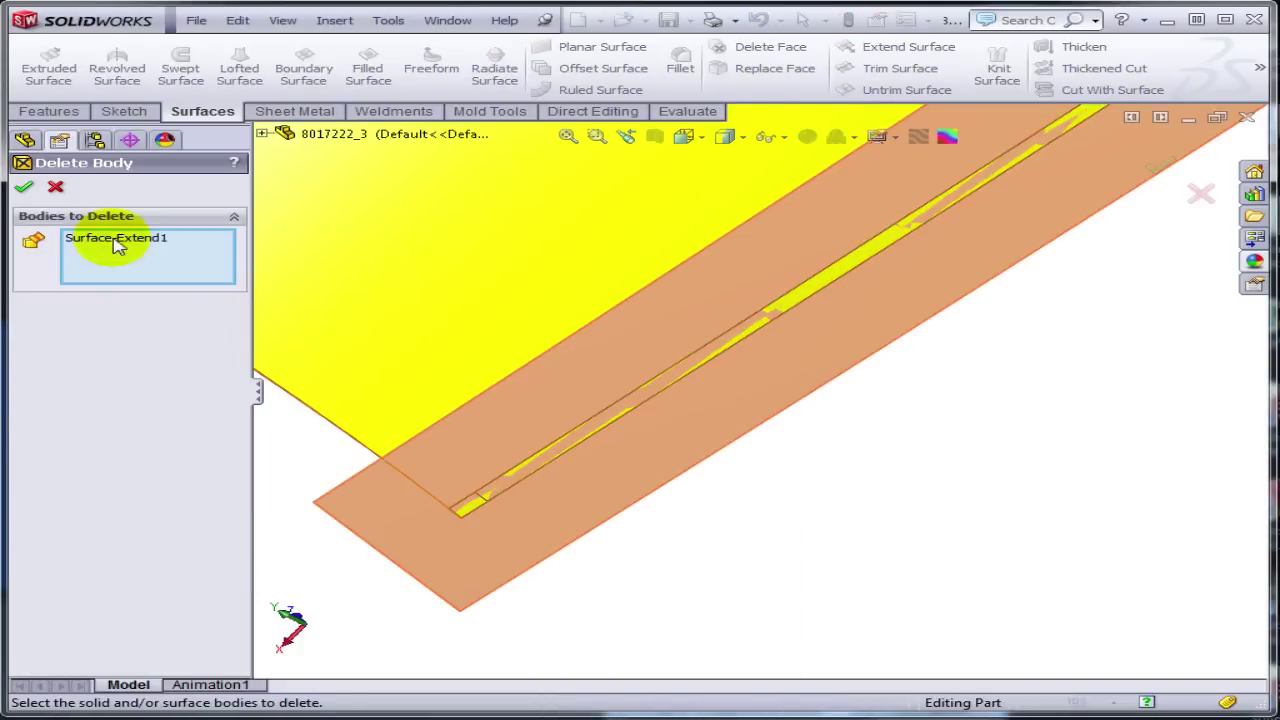
pyautogui.click(26, 187)
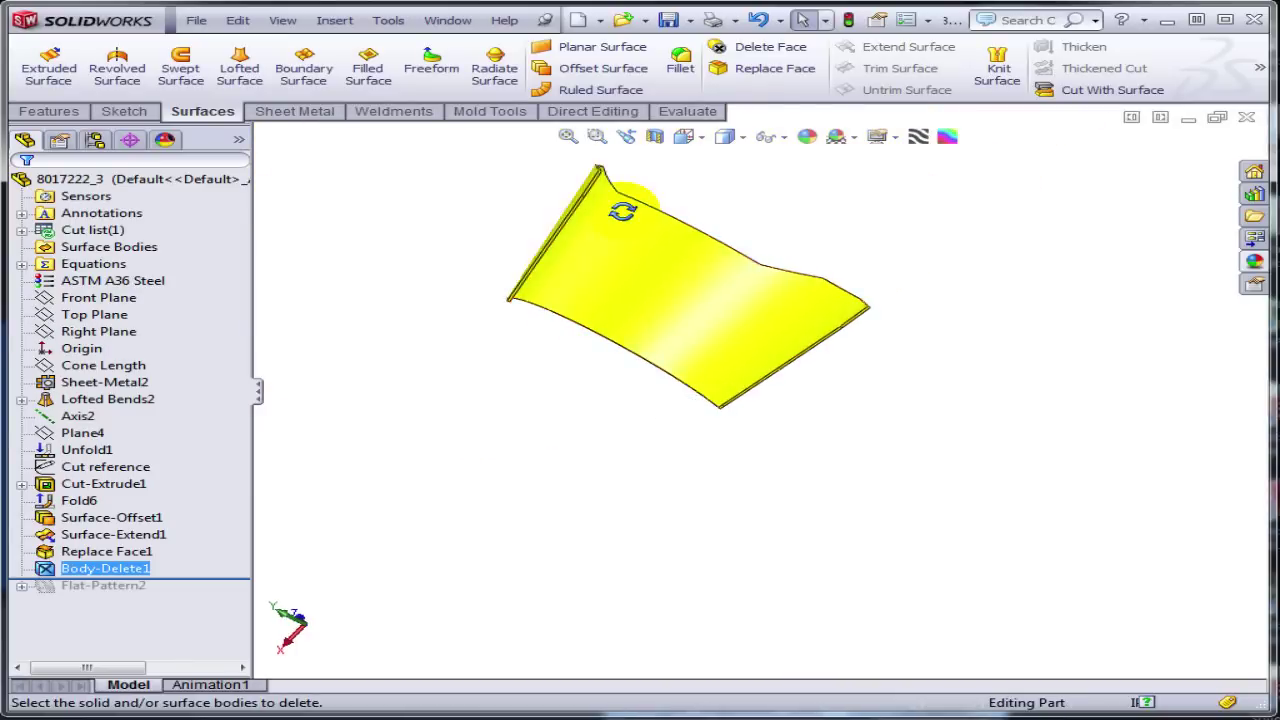
# Roll forward past Flat-Pattern2 and toggle Flatten on and off to check the formed part.
pyautogui.moveTo(213, 578); pyautogui.dragTo(214, 594)
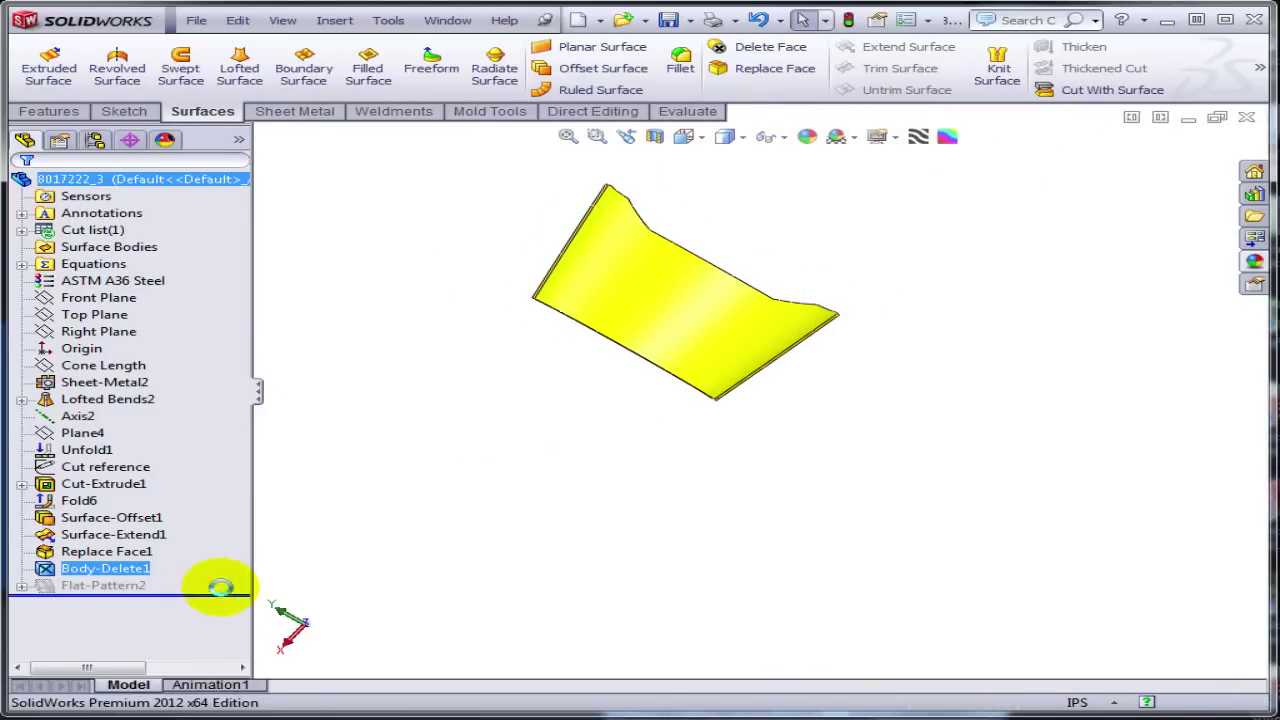
pyautogui.moveTo(760, 240); pyautogui.dragTo(780, 262, button='middle')
pyautogui.scroll(-3, 714, 234)
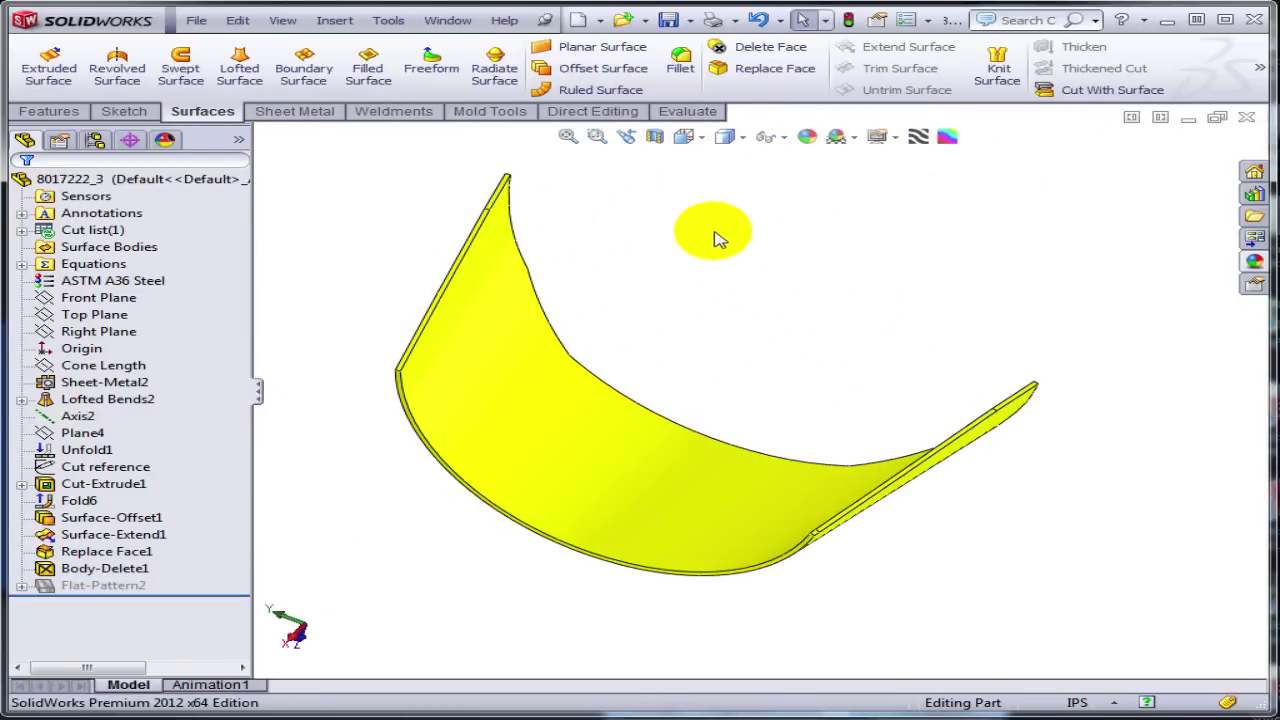
pyautogui.moveTo(1043, 571); pyautogui.dragTo(953, 567, button='middle')
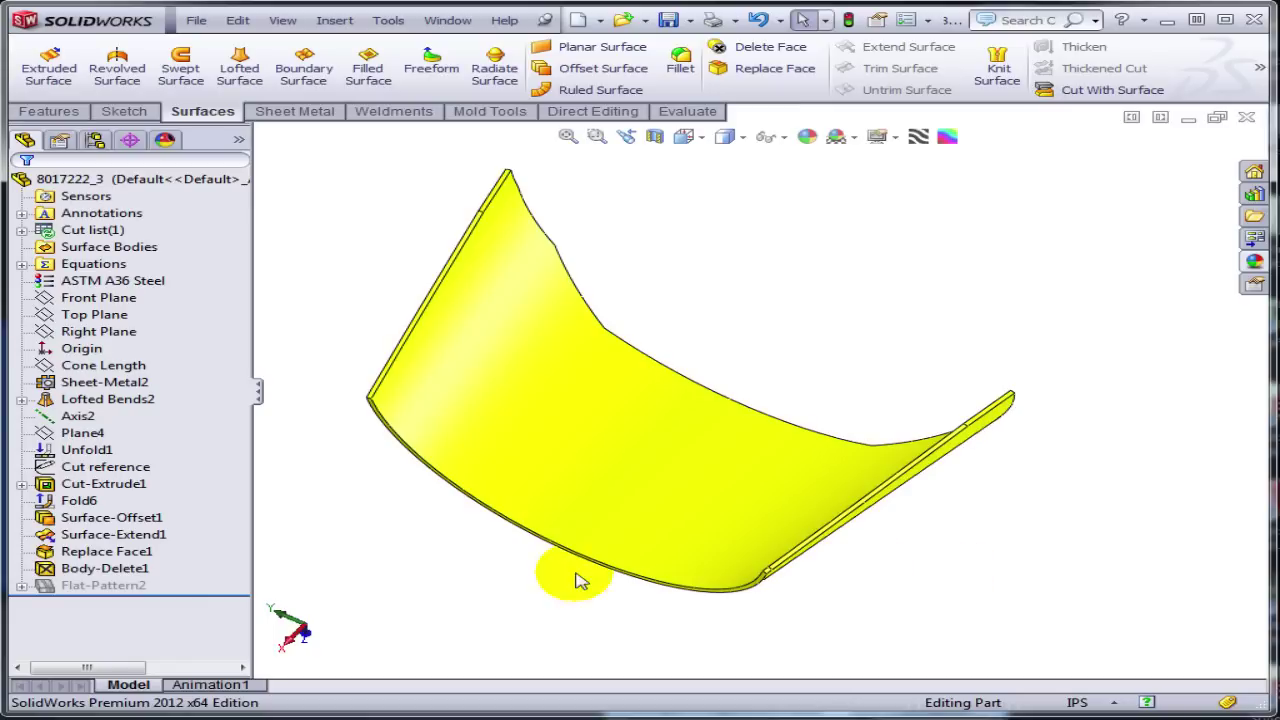
pyautogui.click(118, 588)
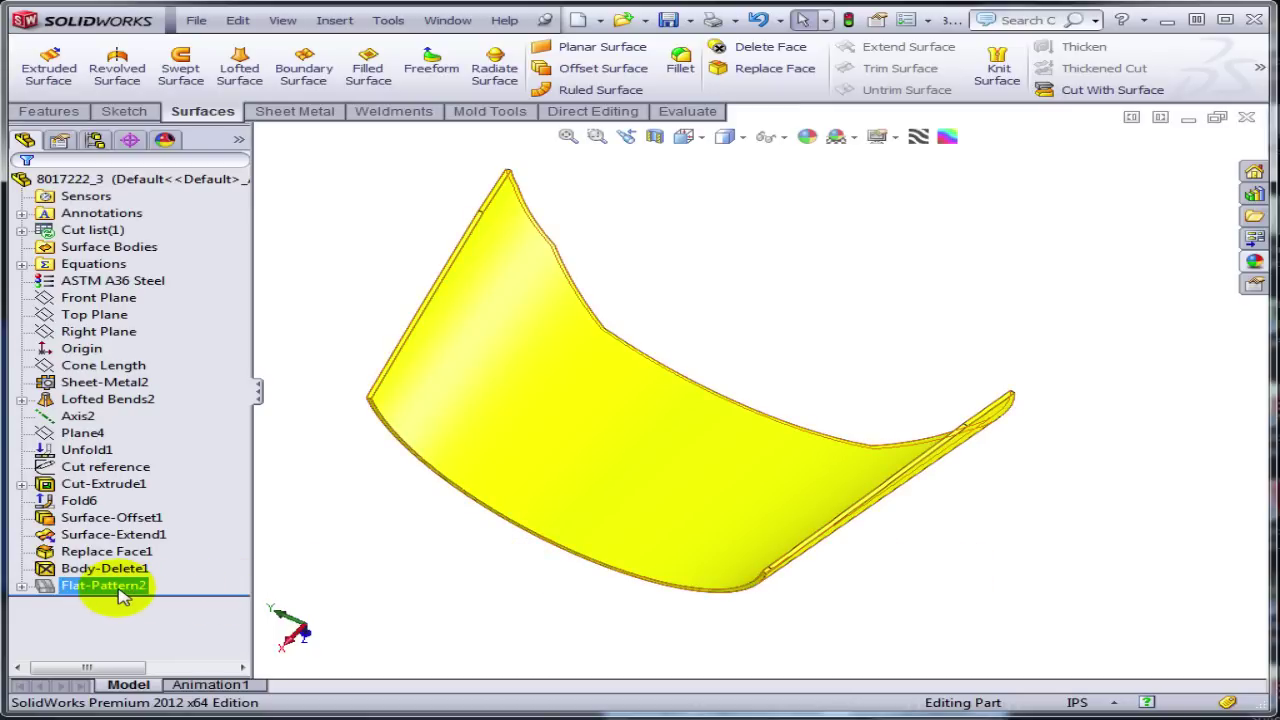
pyautogui.rightClick(118, 590)
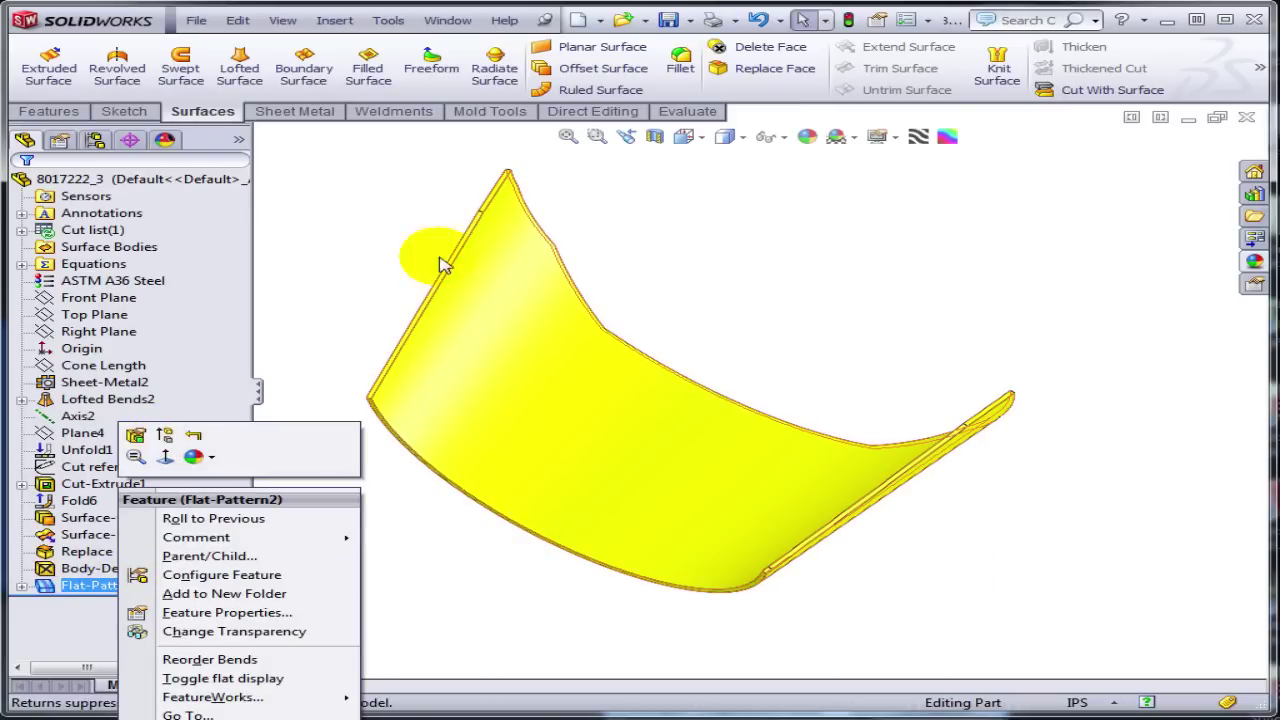
pyautogui.click(296, 113)
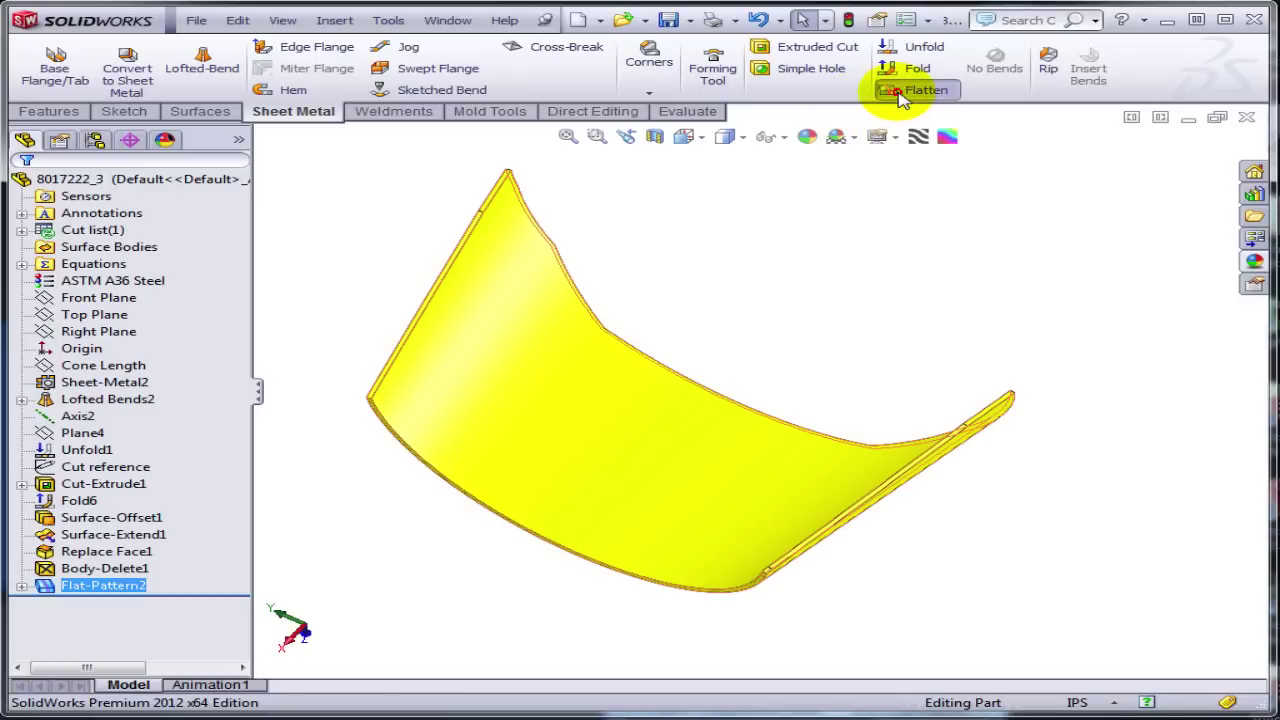
pyautogui.click(901, 92)
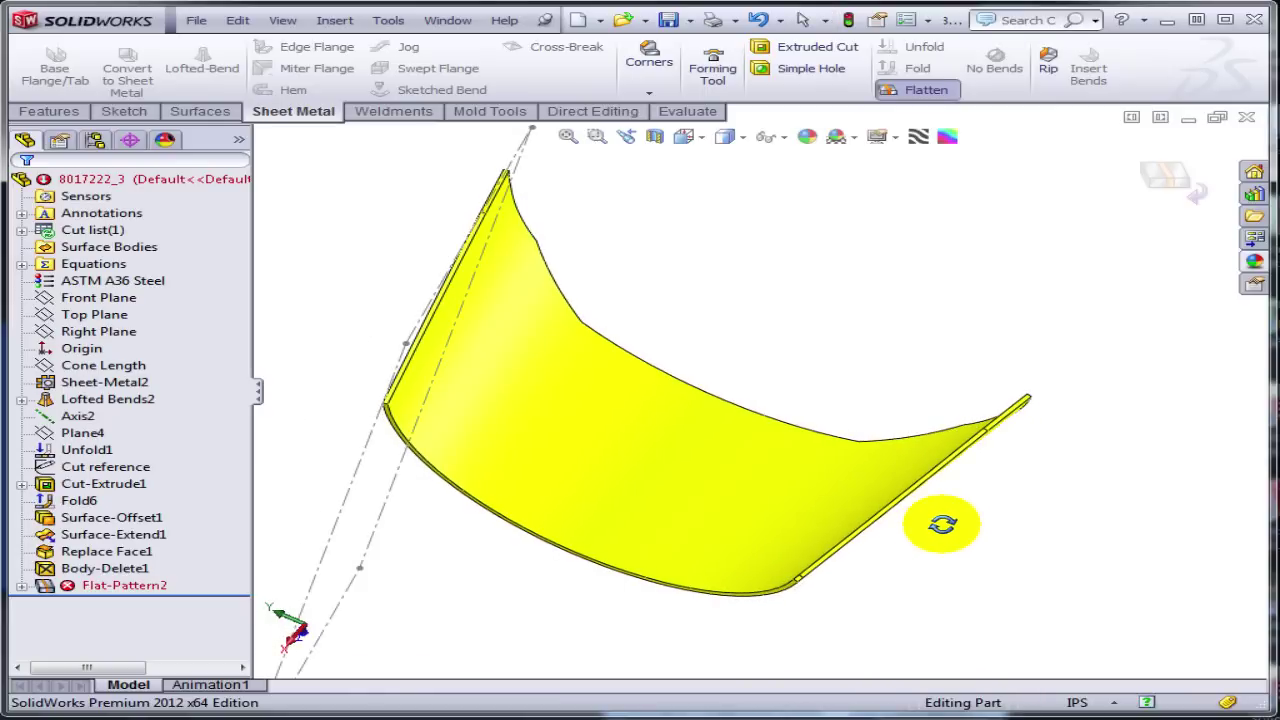
pyautogui.click(893, 89)
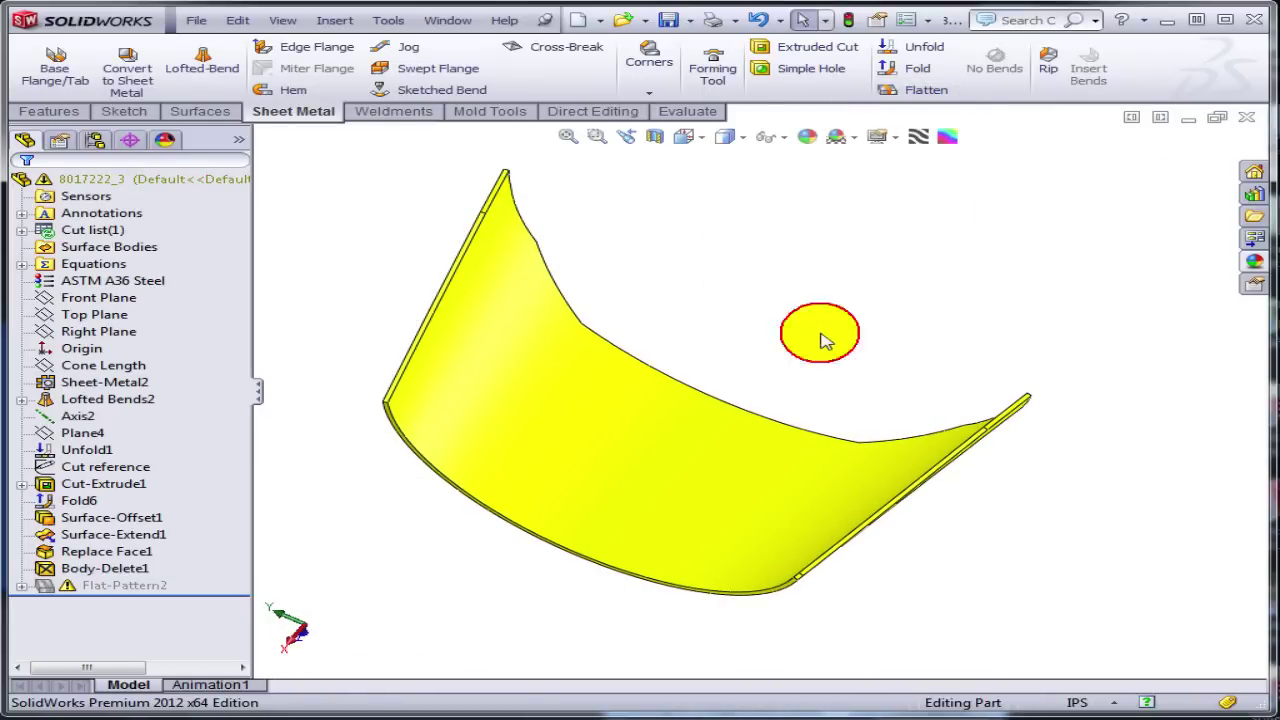
pyautogui.moveTo(823, 340); pyautogui.dragTo(808, 363, button='middle')
# Rename the Default configuration to 'Formed'.
pyautogui.click(104, 485)
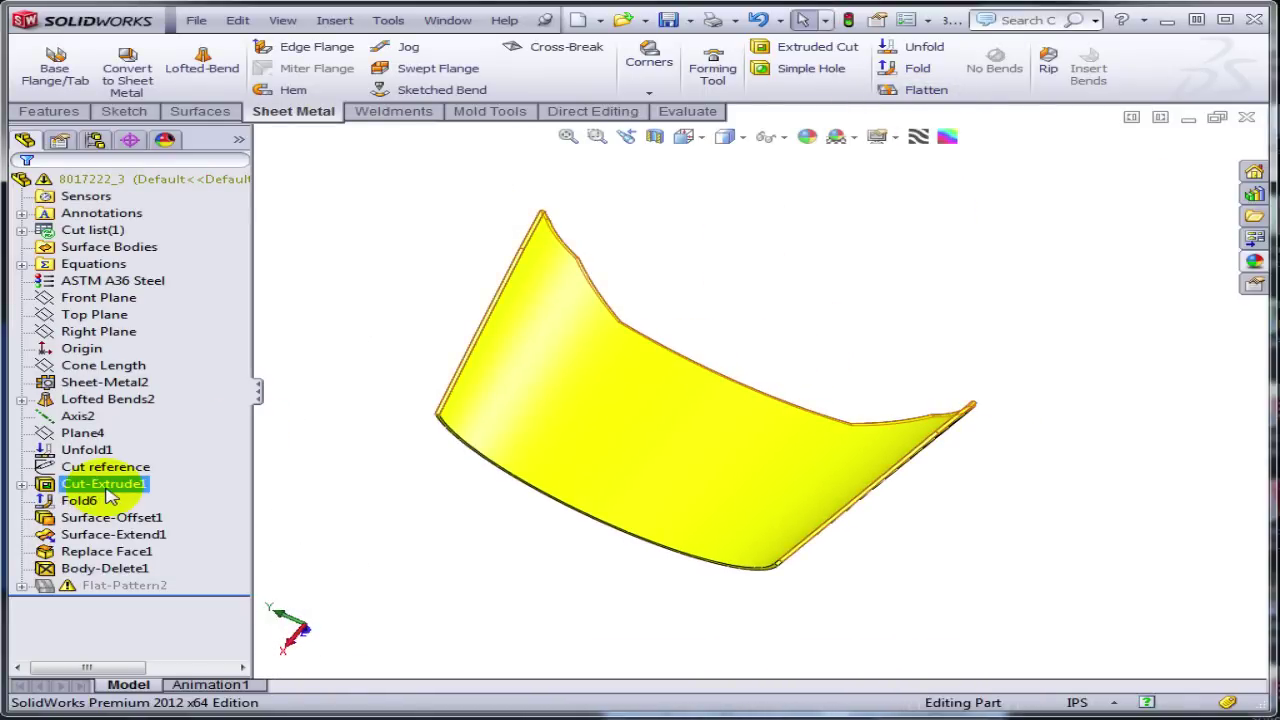
pyautogui.click(94, 140)
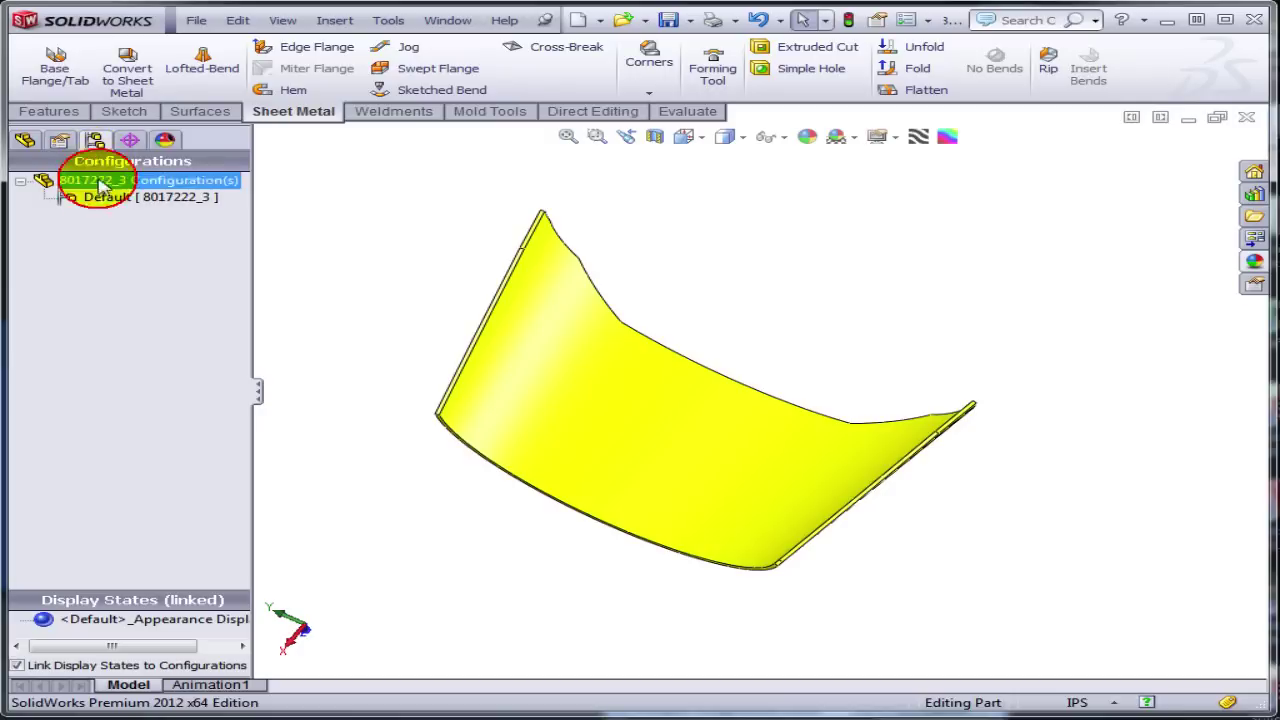
pyautogui.click(112, 197)
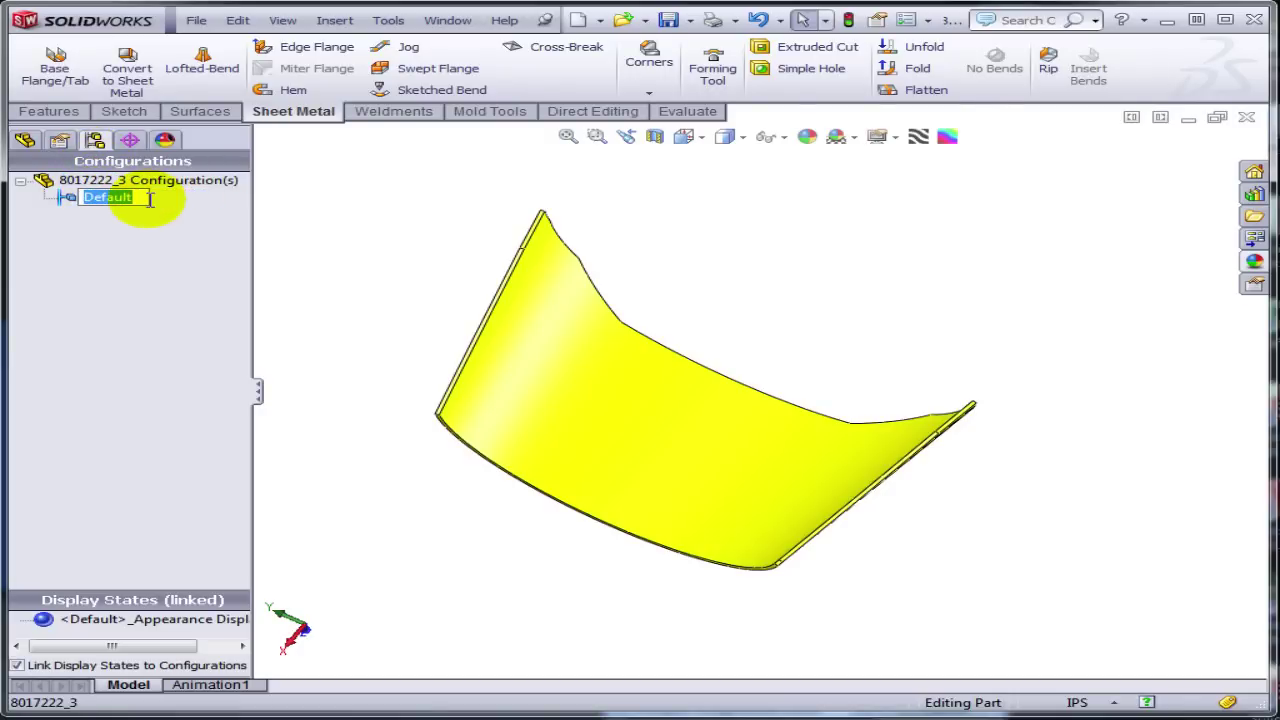
pyautogui.write('Formed')
pyautogui.press('Return')
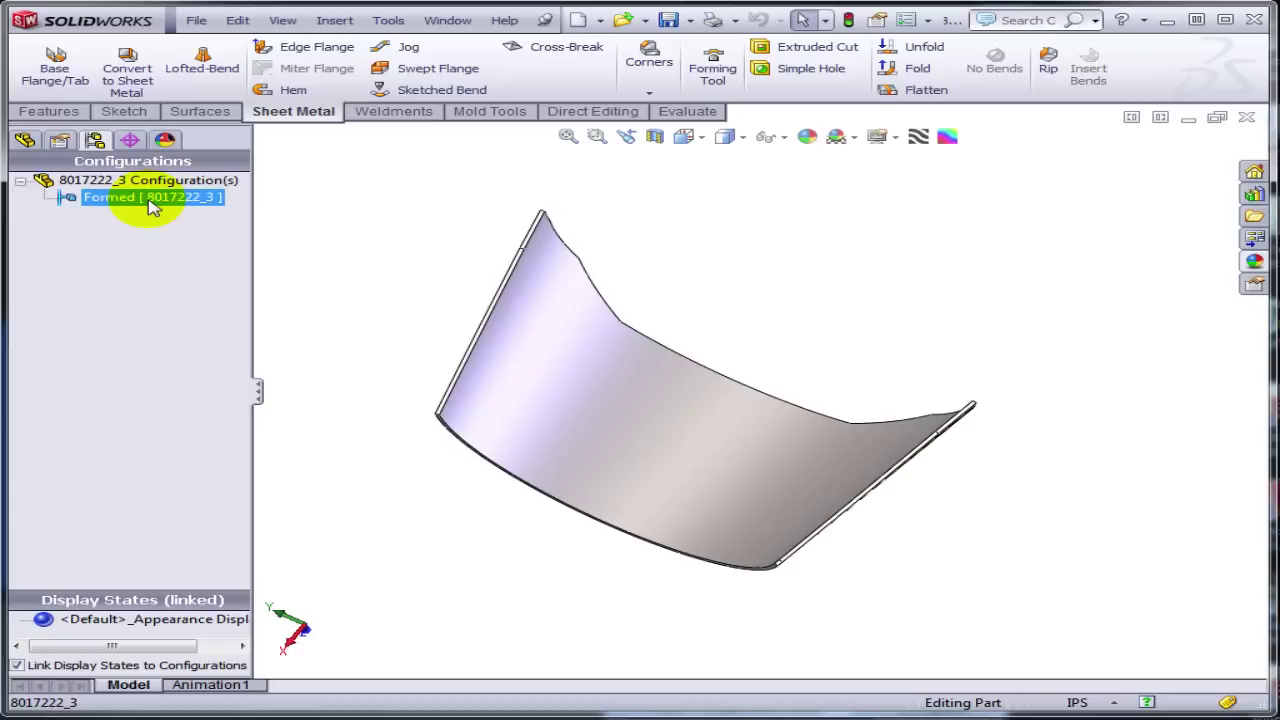
pyautogui.click(24, 140)
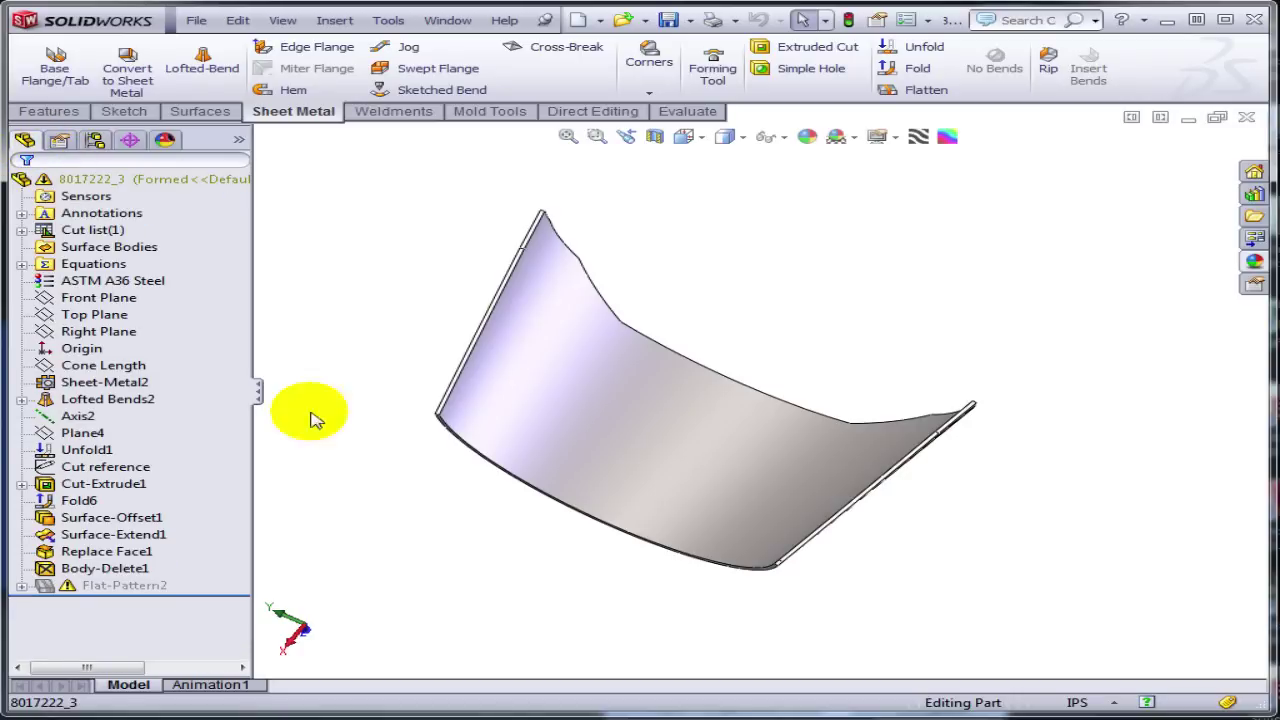
# Apply a yellow appearance at the part level so the whole part turns yellow.
pyautogui.rightClick(657, 400)
pyautogui.click(752, 346)
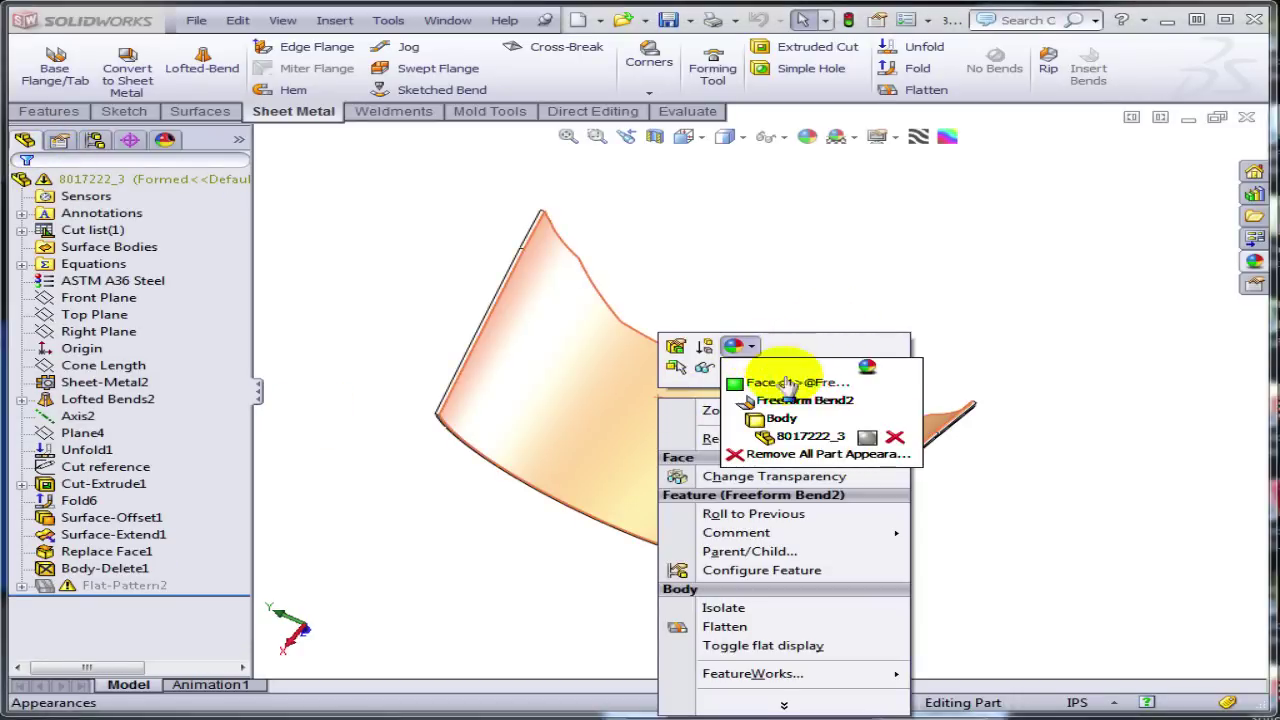
pyautogui.click(866, 435)
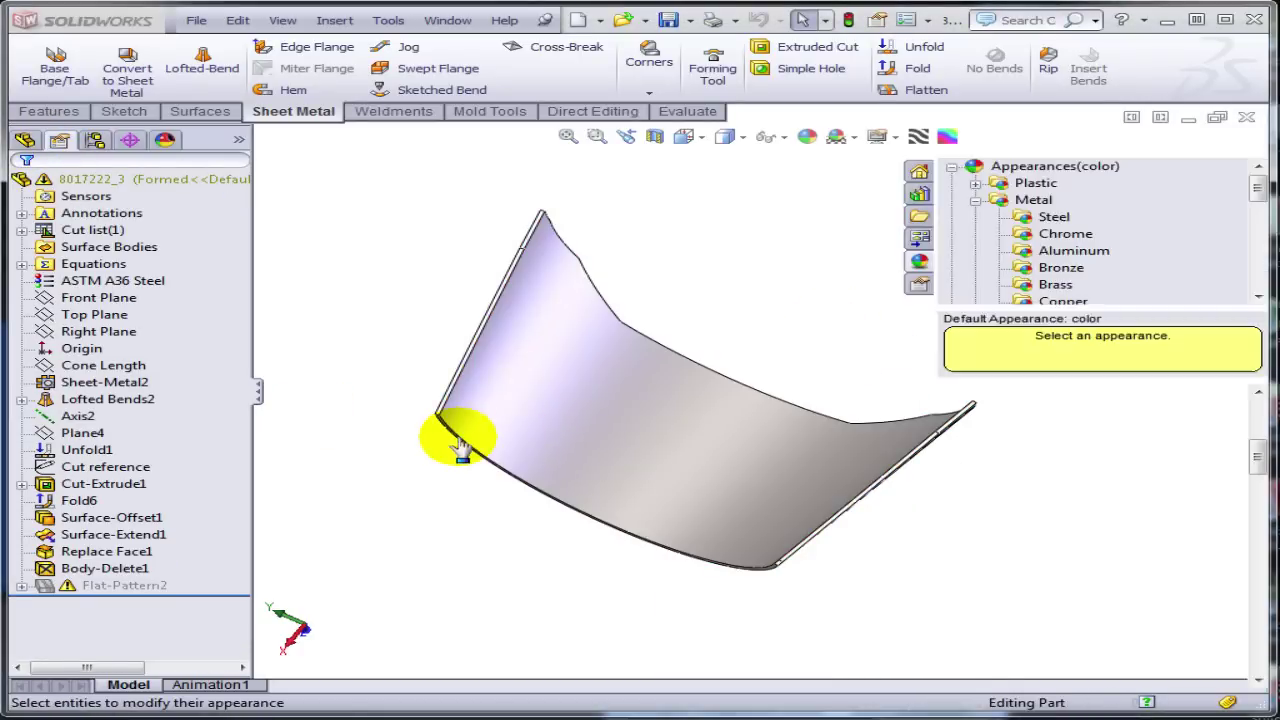
pyautogui.click(110, 585)
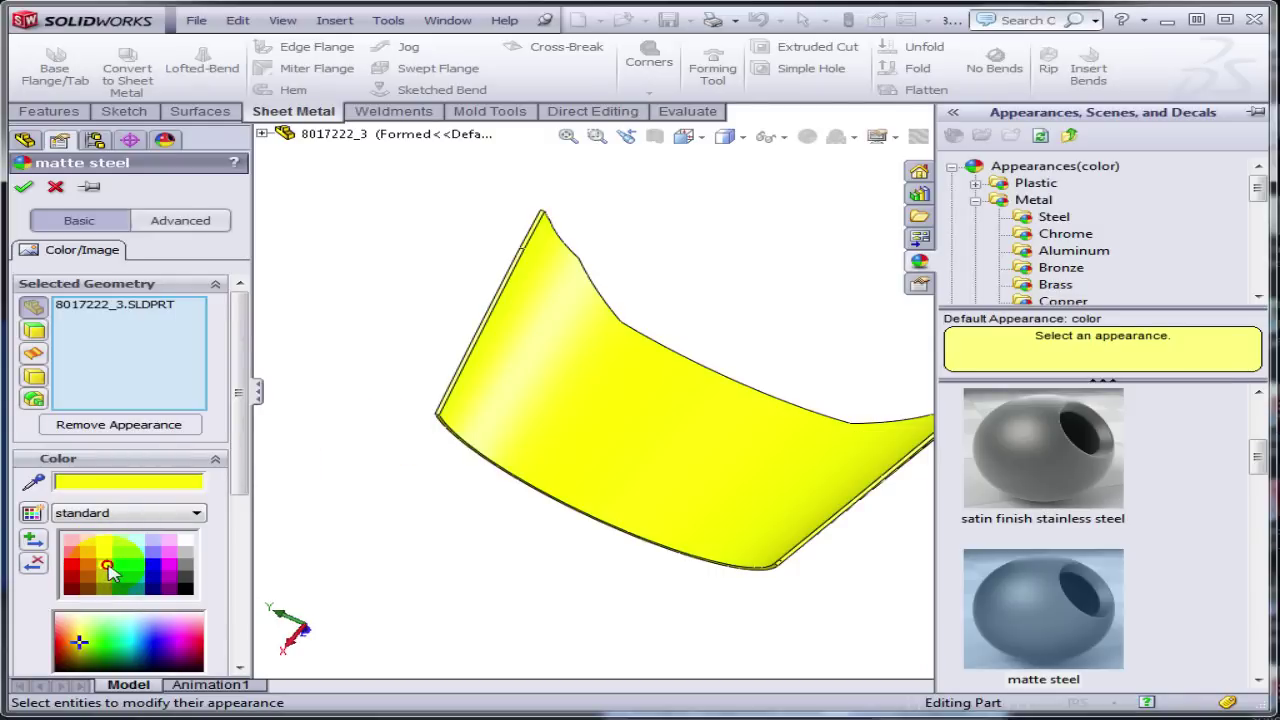
pyautogui.click(24, 186)
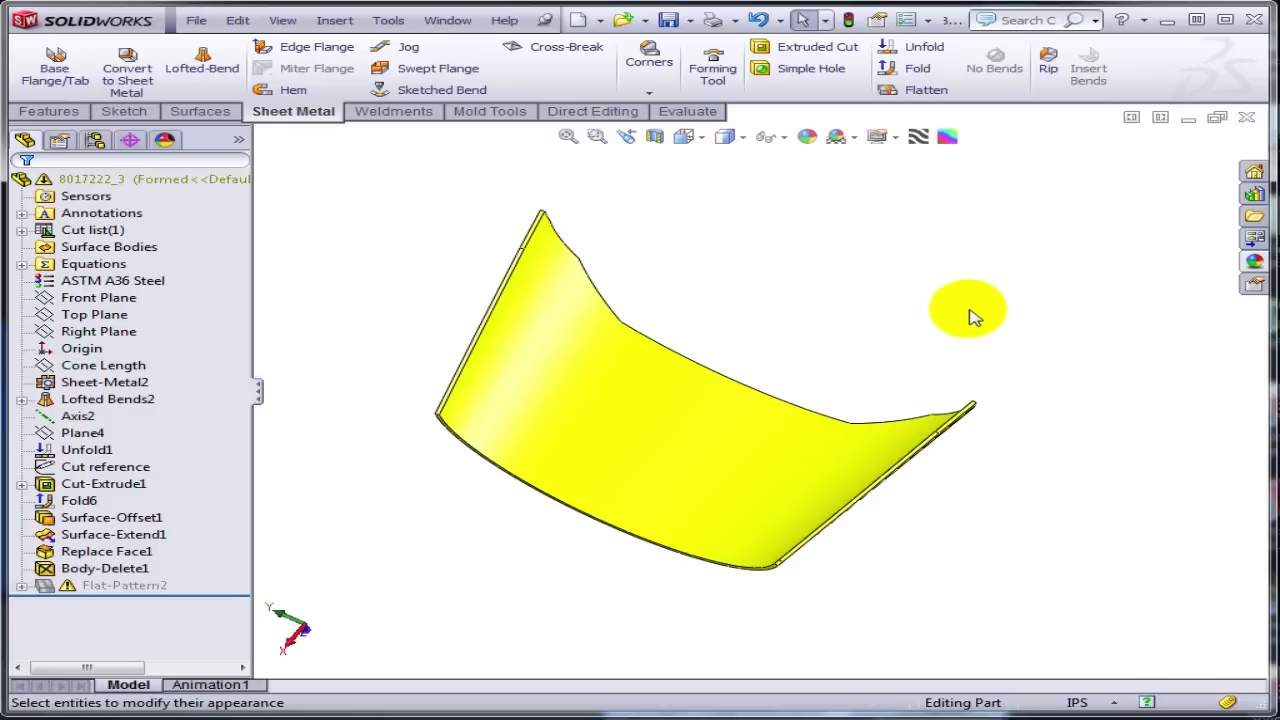
pyautogui.moveTo(971, 314); pyautogui.dragTo(609, 371, button='middle')
# Select Cut-Extrude1 and Surface-Offset1 through Body-Delete1 and add a 'Flat' configuration row for them.
pyautogui.click(122, 467)
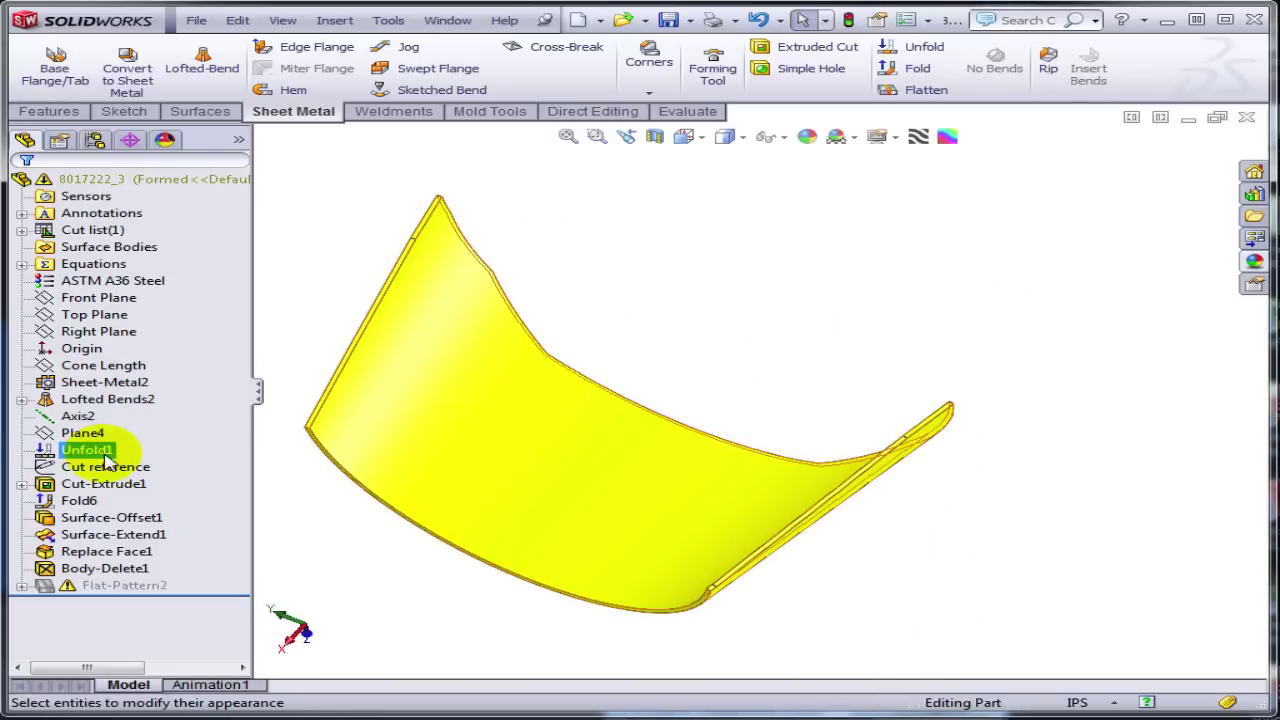
pyautogui.click(105, 484)
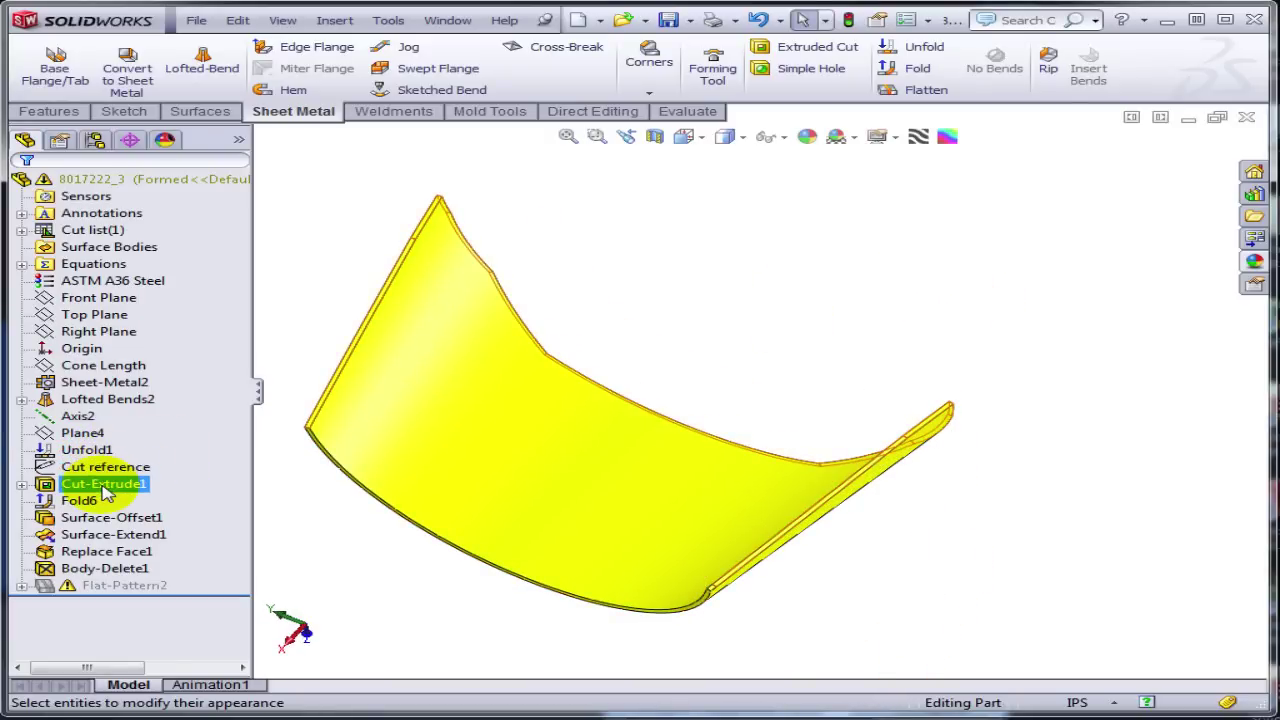
pyautogui.keyDown('ctrl'); pyautogui.click(95, 568); pyautogui.keyUp('ctrl')
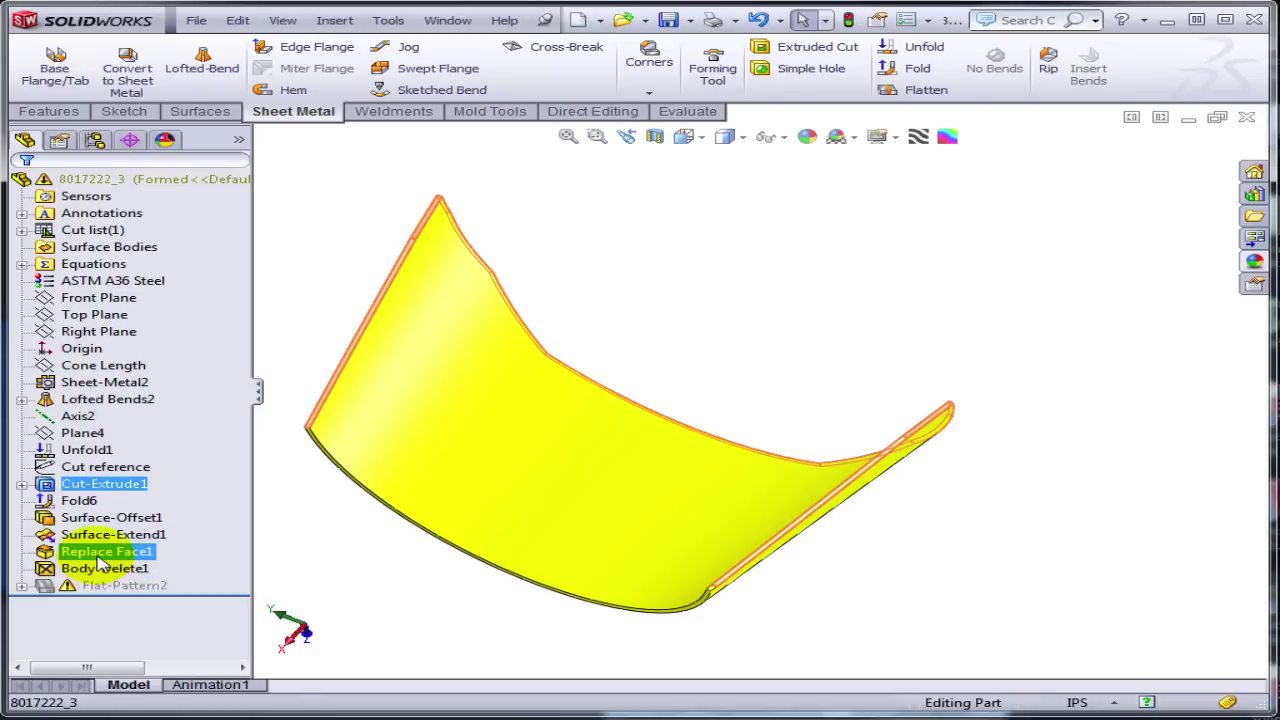
pyautogui.keyDown('shift'); pyautogui.click(80, 517); pyautogui.keyUp('shift')
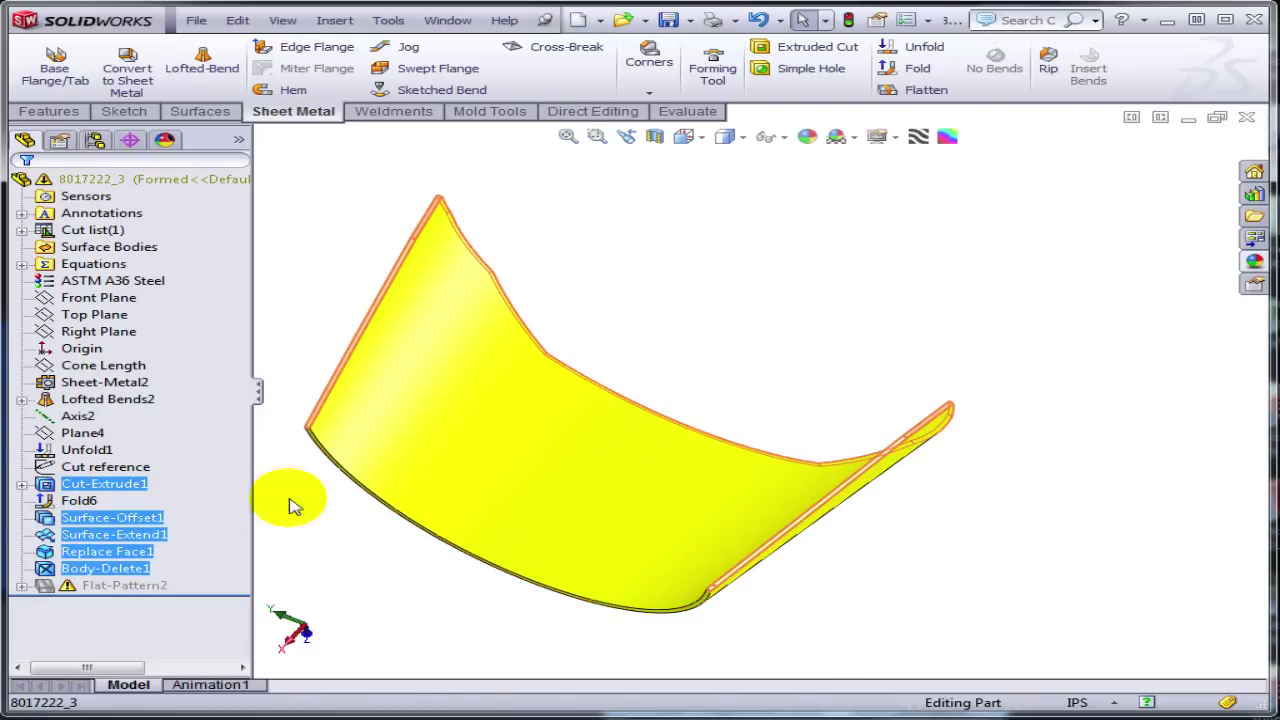
pyautogui.rightClick(105, 538)
pyautogui.click(150, 563)
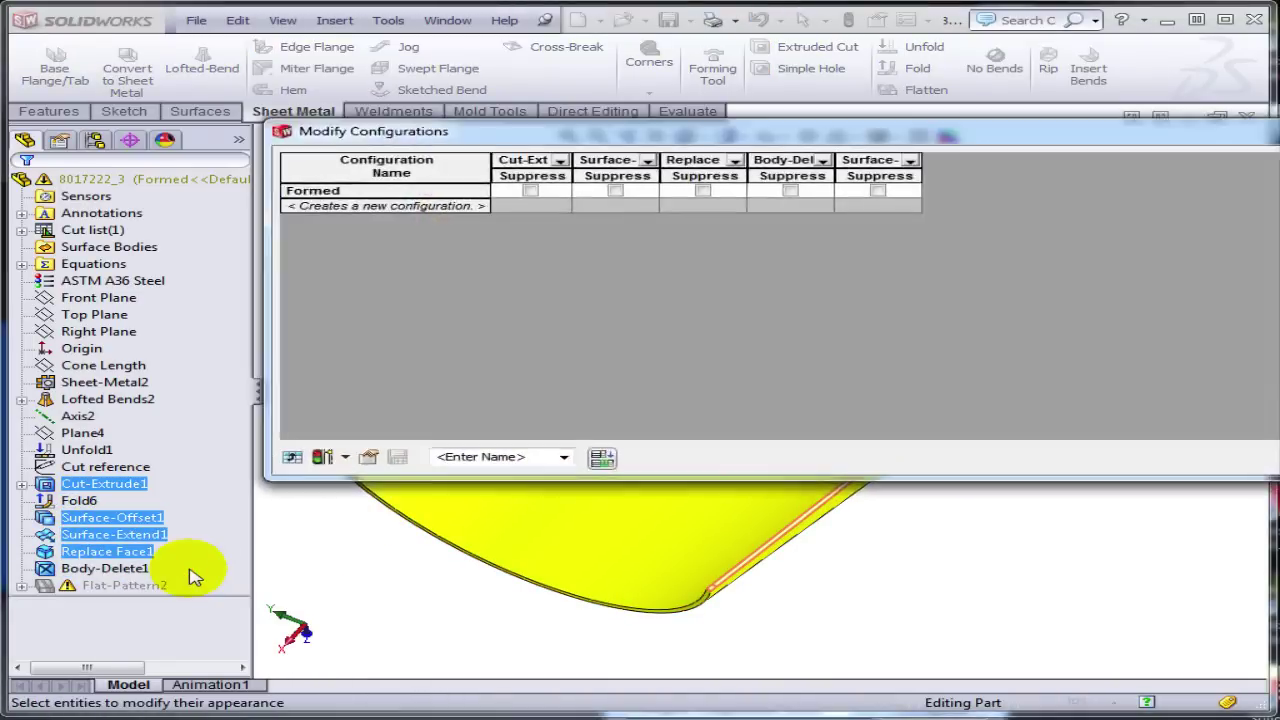
pyautogui.click(410, 205)
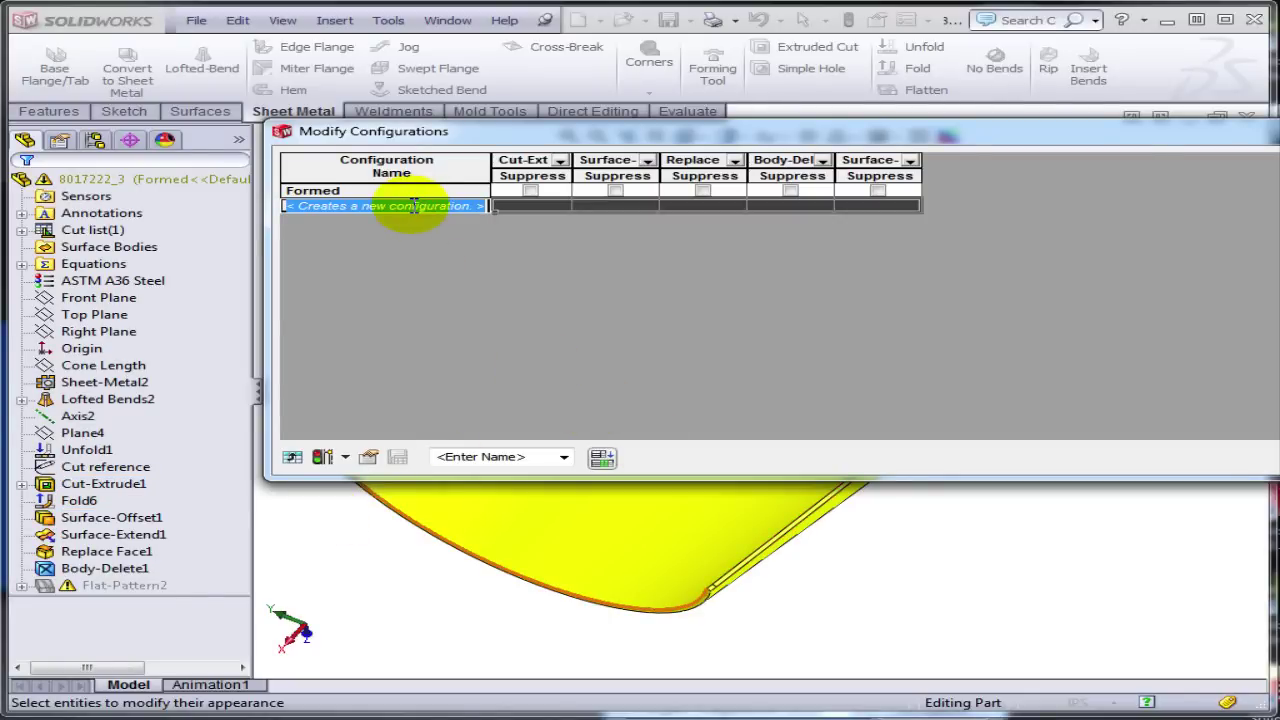
pyautogui.press('Return')
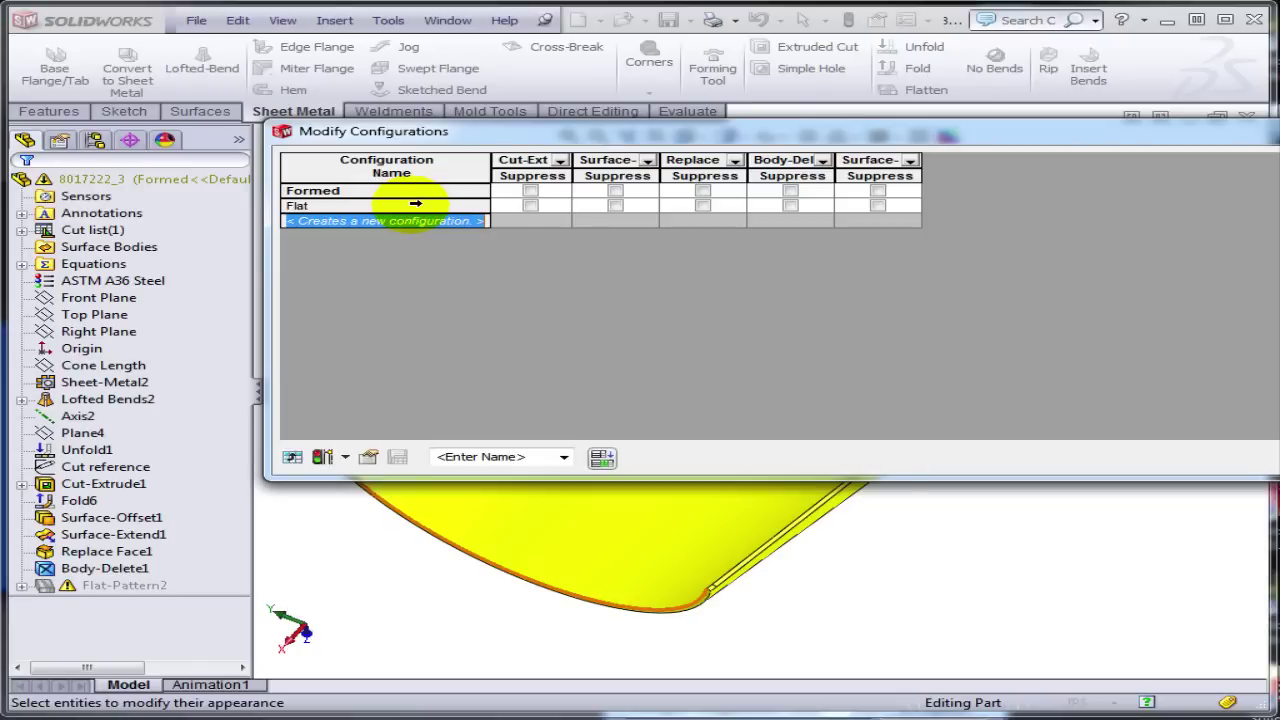
# Suppress all five selected features in the Flat configuration and apply the table.
pyautogui.click(531, 205)
pyautogui.click(615, 205)
pyautogui.click(703, 205)
pyautogui.click(790, 205)
pyautogui.click(878, 205)
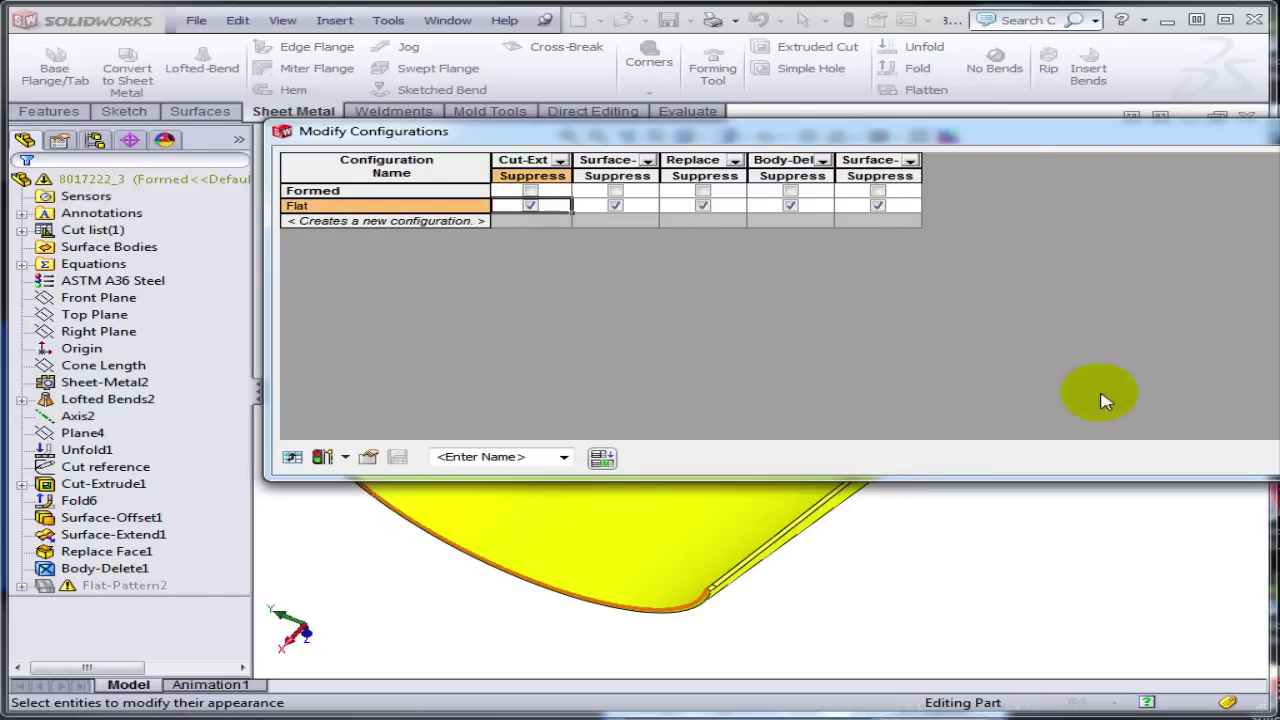
pyautogui.moveTo(1023, 134); pyautogui.dragTo(780, 163)
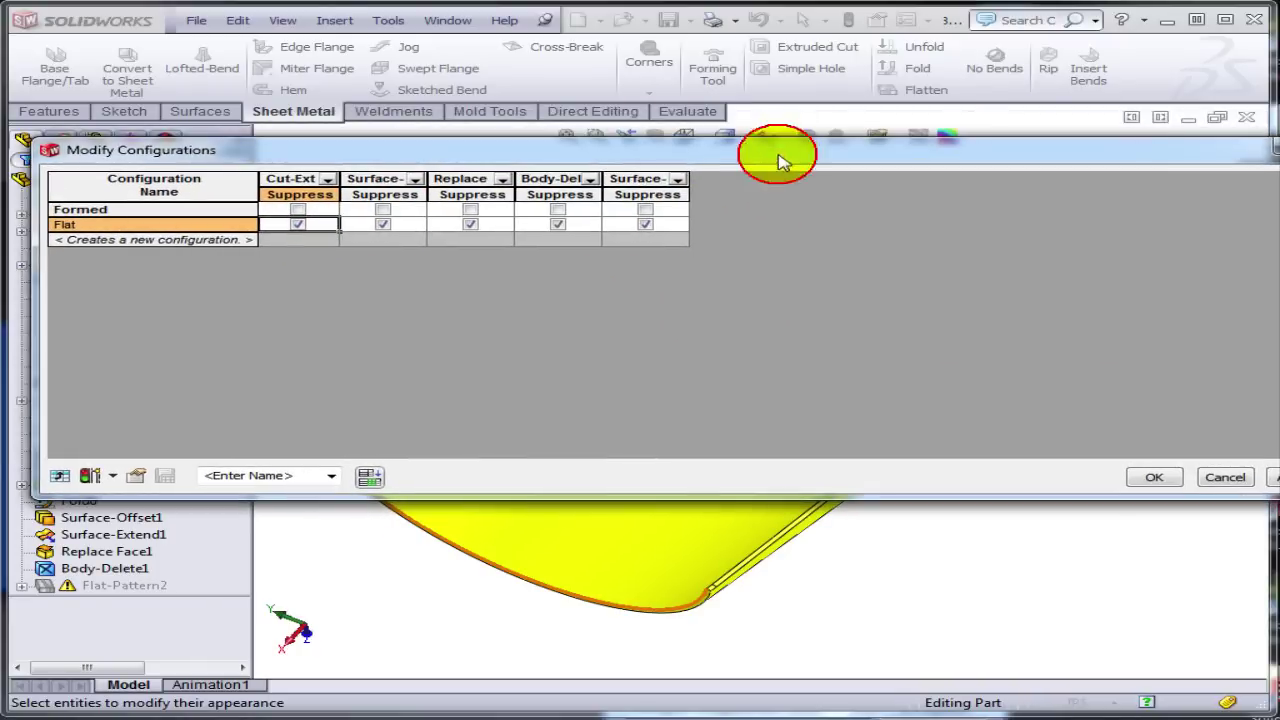
pyautogui.click(1154, 478)
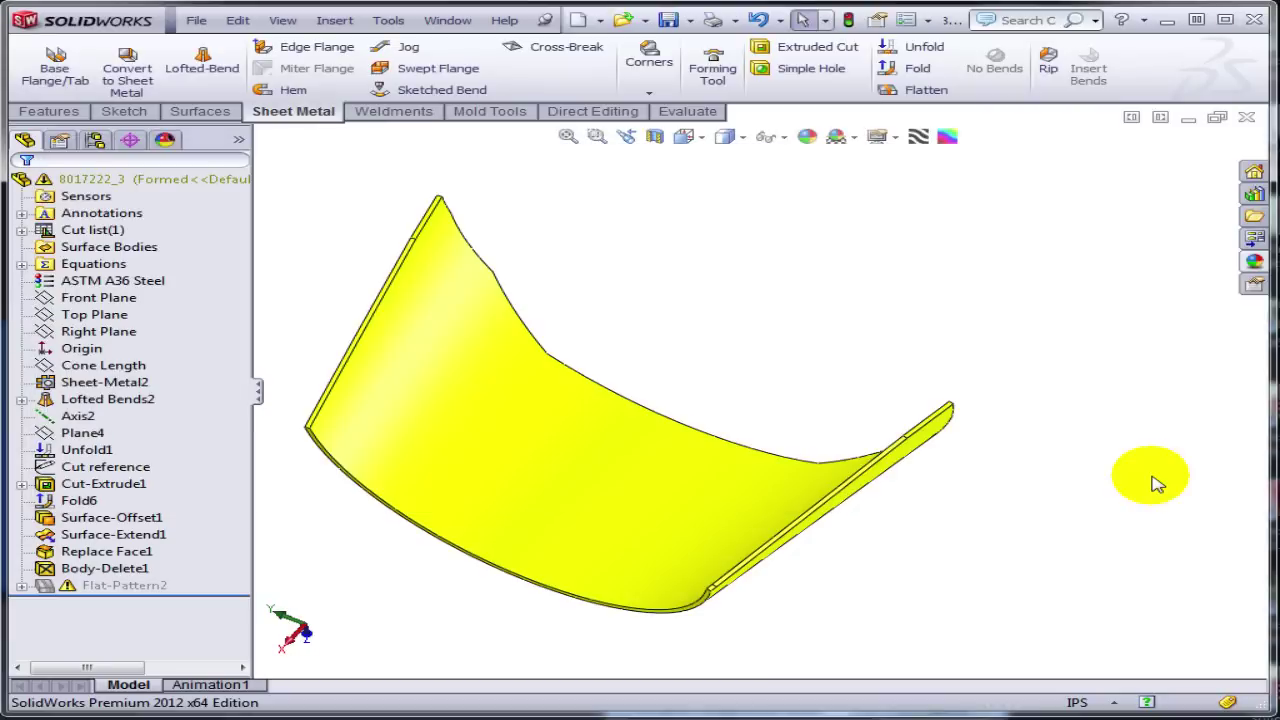
# Activate the Flat configuration.
pyautogui.click(94, 140)
pyautogui.click(108, 200)
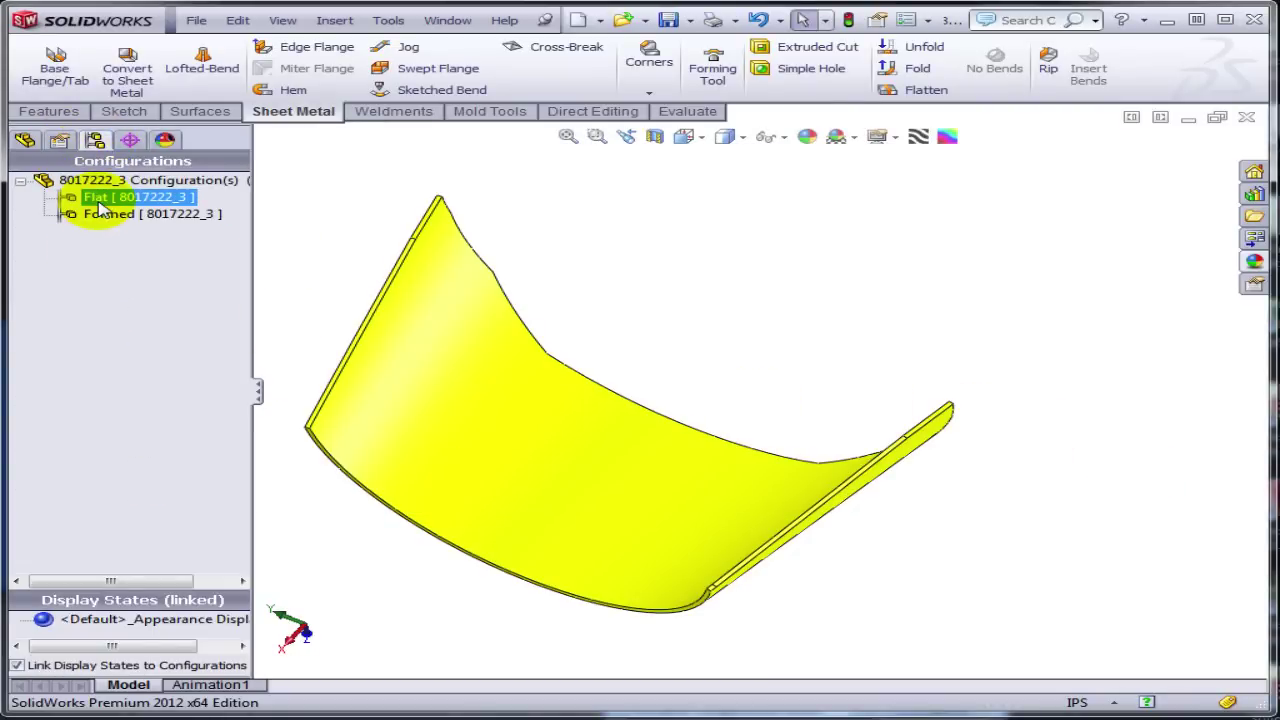
pyautogui.doubleClick(155, 205)
pyautogui.click(24, 140)
pyautogui.moveTo(486, 374); pyautogui.dragTo(543, 423, button='middle')
# Unsuppress Flat-Pattern2 to flatten the part, then hide Bend-Lines2 and Bounding-Box2.
pyautogui.rightClick(85, 588)
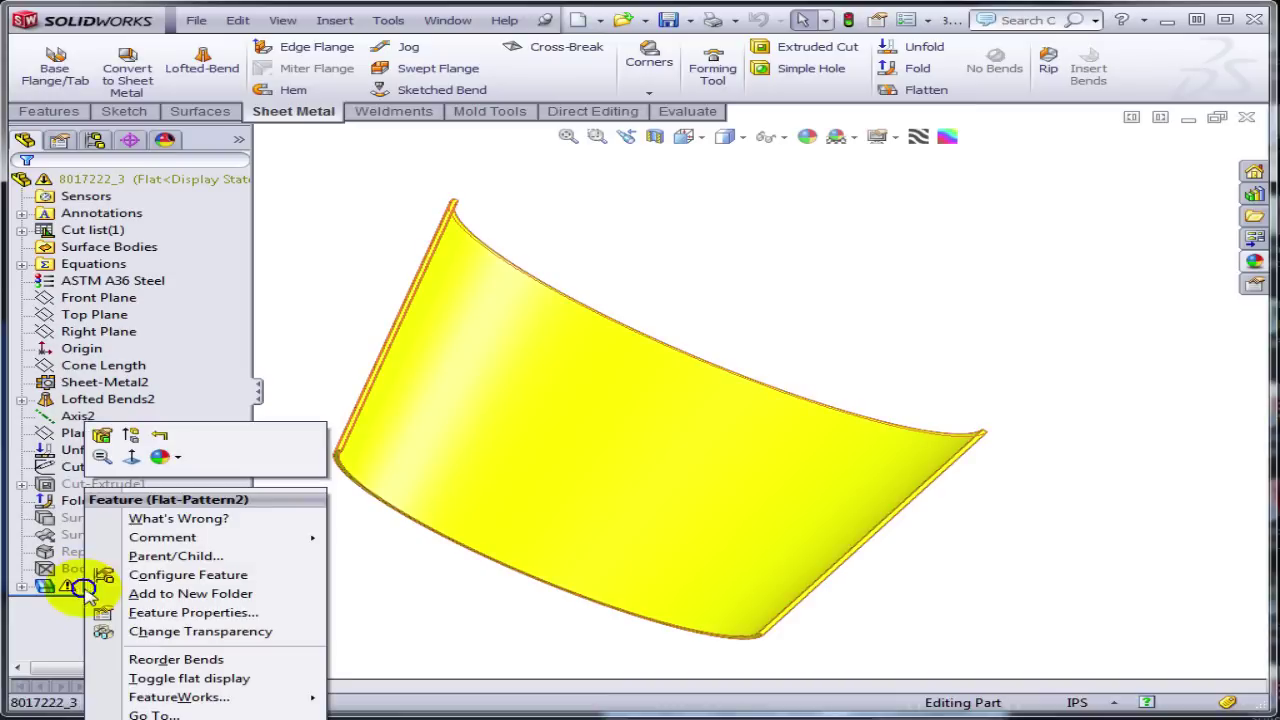
pyautogui.click(132, 437)
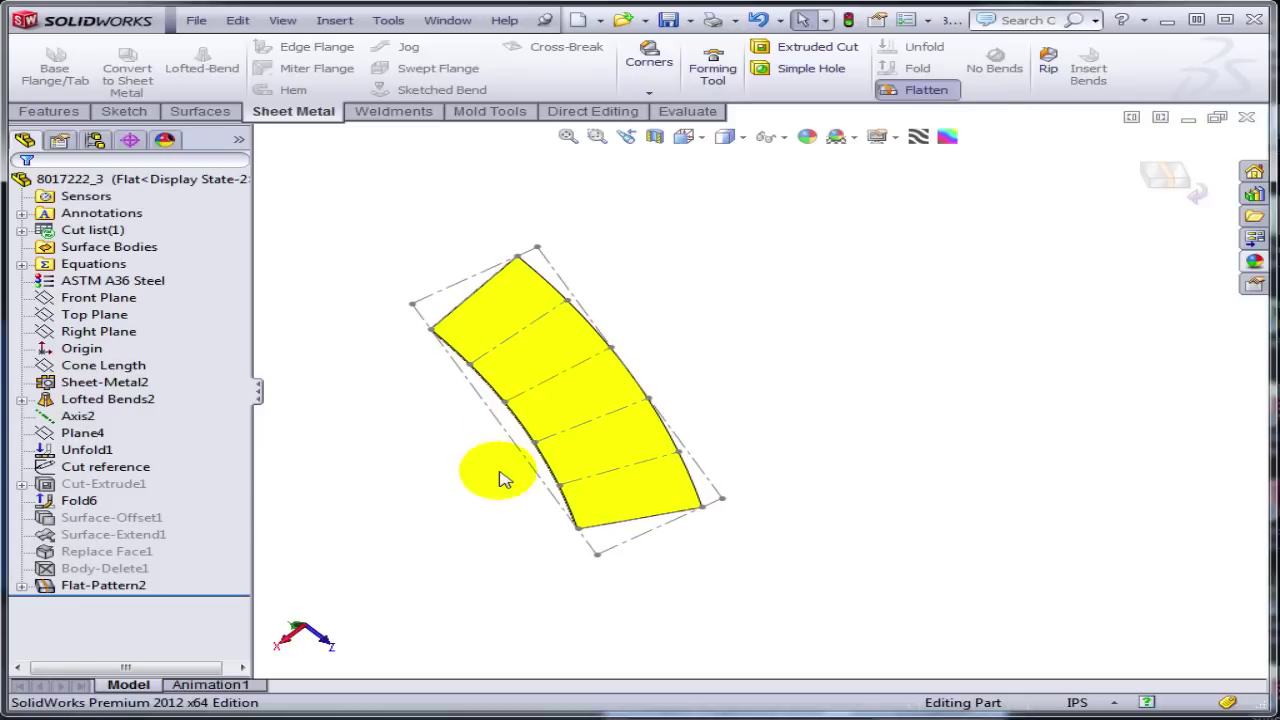
pyautogui.click(23, 586)
pyautogui.click(110, 602)
pyautogui.keyDown('ctrl'); pyautogui.click(110, 619); pyautogui.keyUp('ctrl')
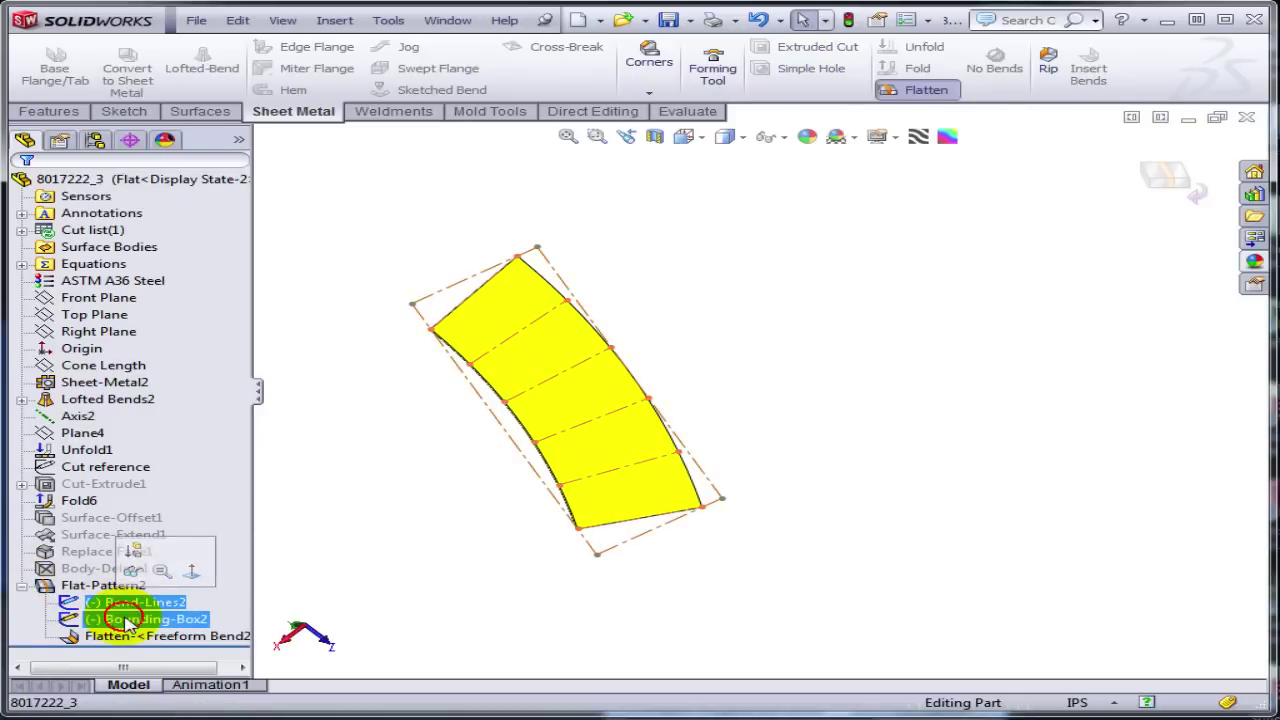
pyautogui.rightClick(128, 620)
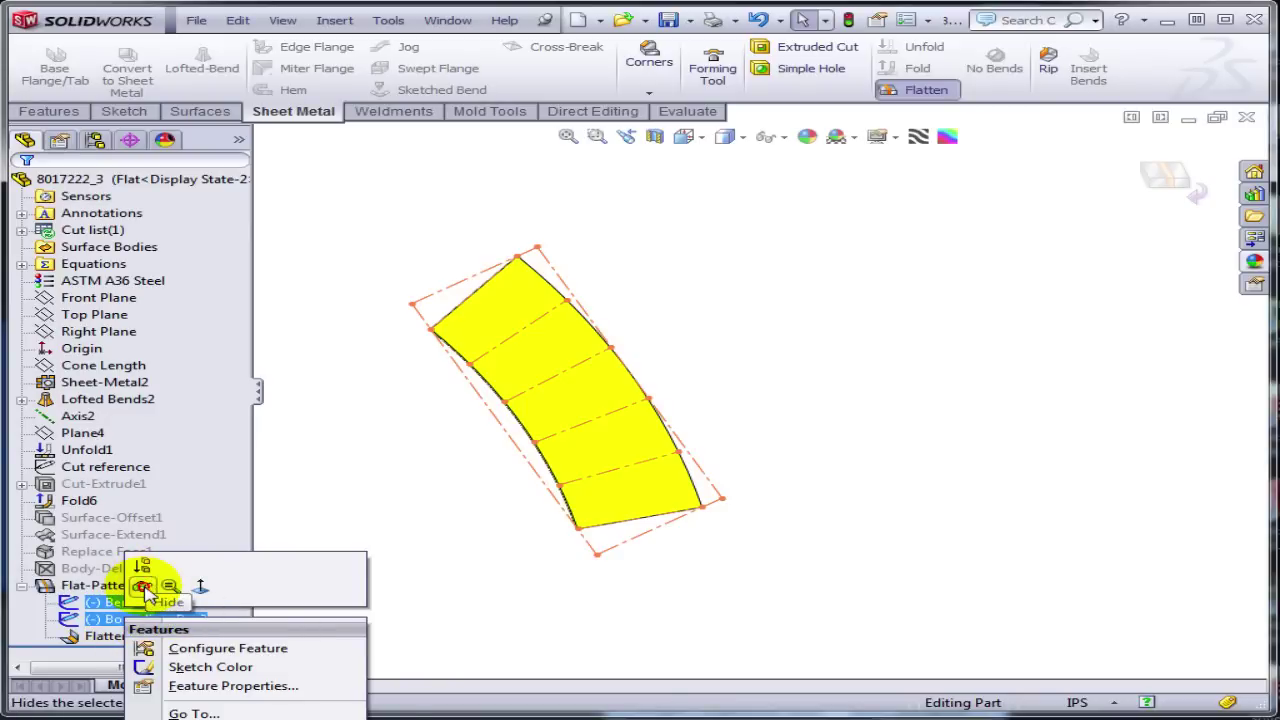
pyautogui.click(143, 587)
pyautogui.moveTo(471, 580); pyautogui.dragTo(503, 284, button='middle')
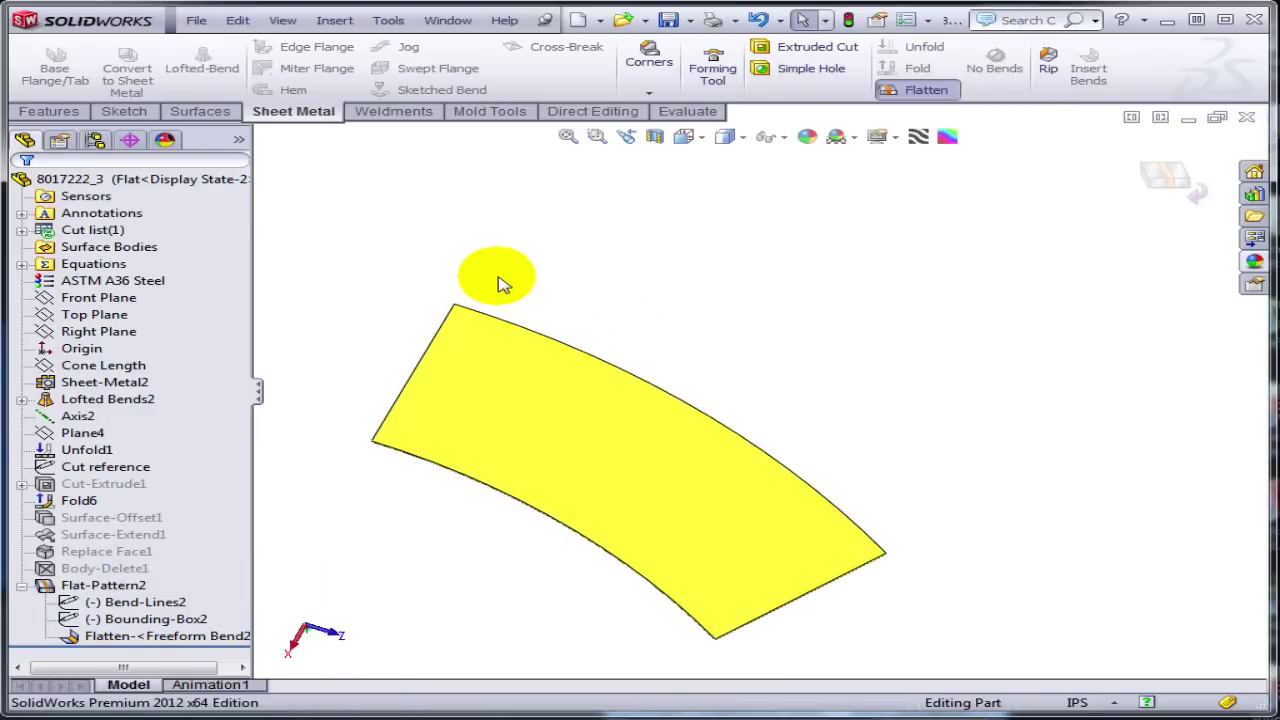
# Show the Cut reference sketch alongside the flattened part.
pyautogui.click(106, 467)
pyautogui.moveTo(650, 450)
pyautogui.mouseDown(button='middle')
pyautogui.moveTo(771, 434)
pyautogui.moveTo(820, 412)
pyautogui.mouseUp(button='middle')
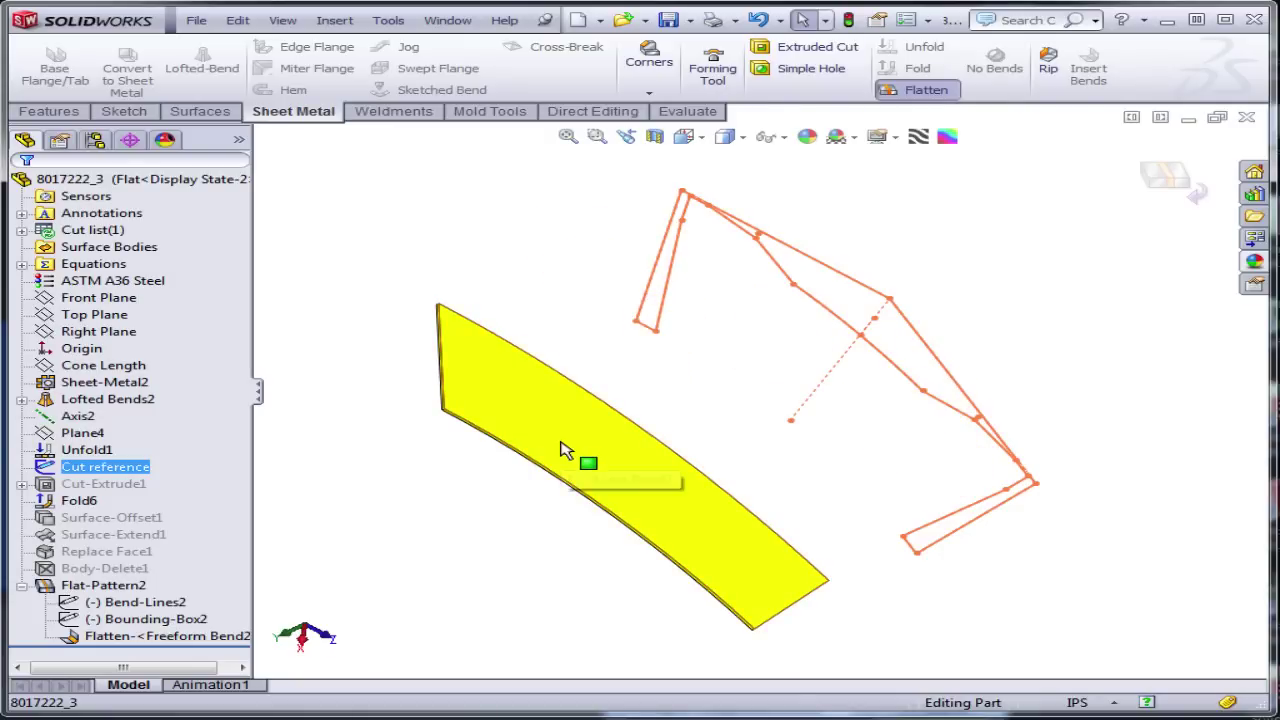
pyautogui.click(530, 410)
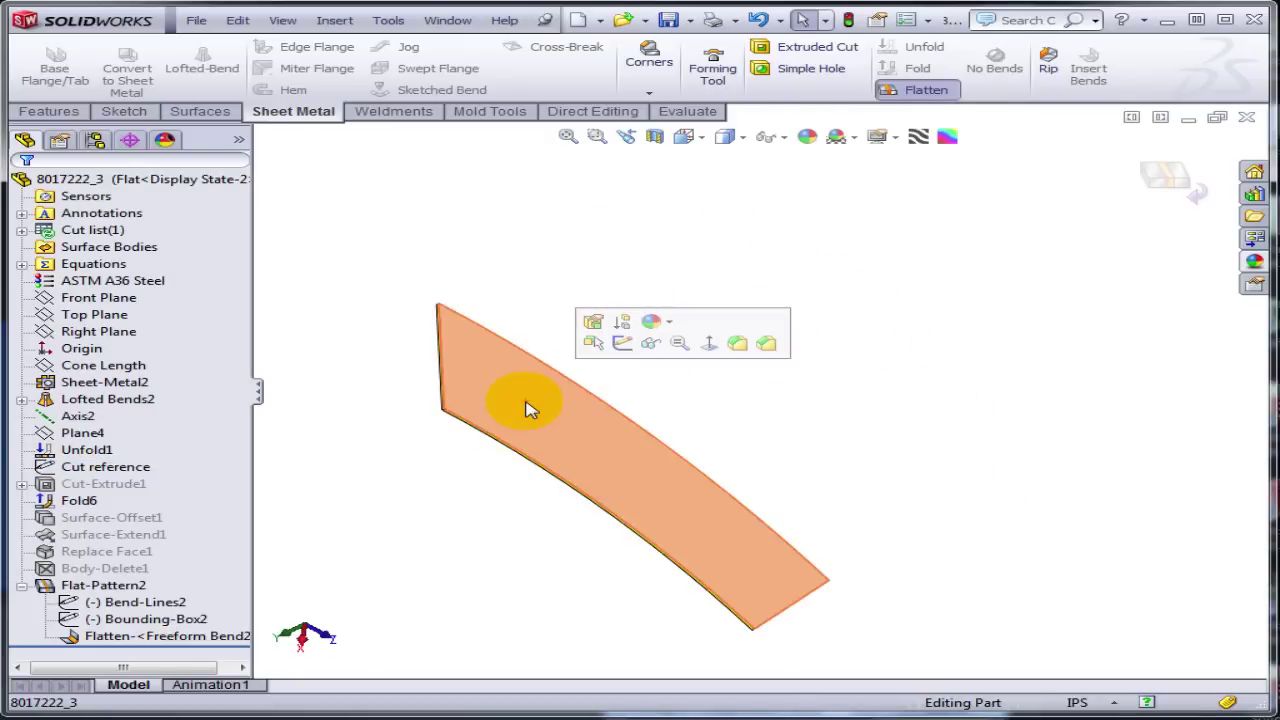
pyautogui.click(834, 432)
pyautogui.click(108, 468)
pyautogui.rightClick(112, 467)
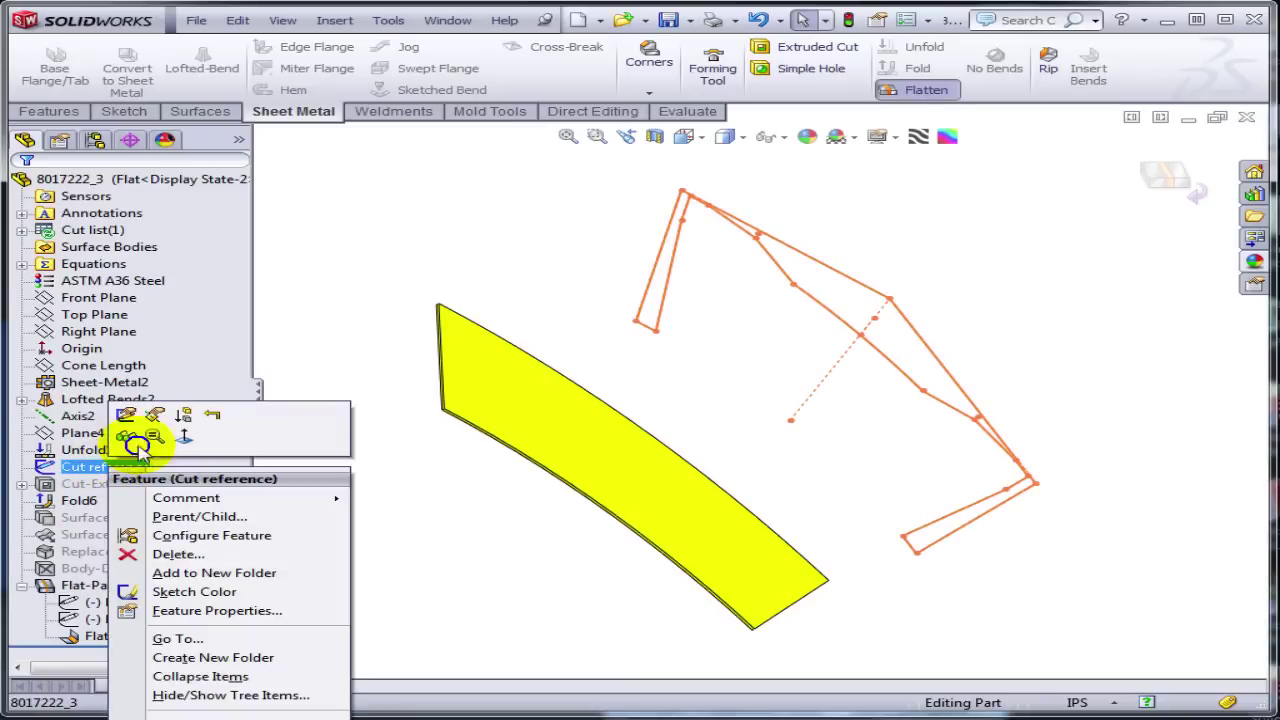
pyautogui.click(127, 440)
# Select the flat face together with the Cut reference sketch.
pyautogui.moveTo(734, 434)
pyautogui.mouseDown(button='middle')
pyautogui.moveTo(751, 491)
pyautogui.moveTo(575, 478)
pyautogui.mouseUp(button='middle')
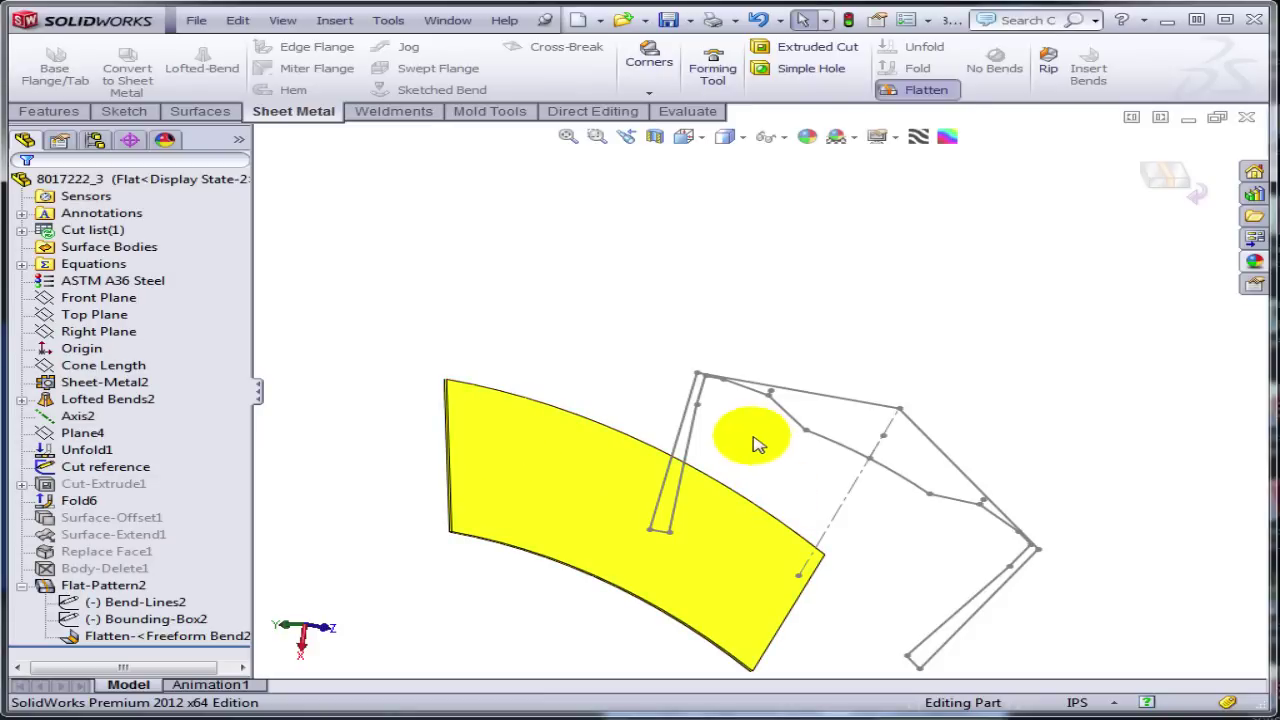
pyautogui.moveTo(532, 419); pyautogui.dragTo(529, 417, button='middle')
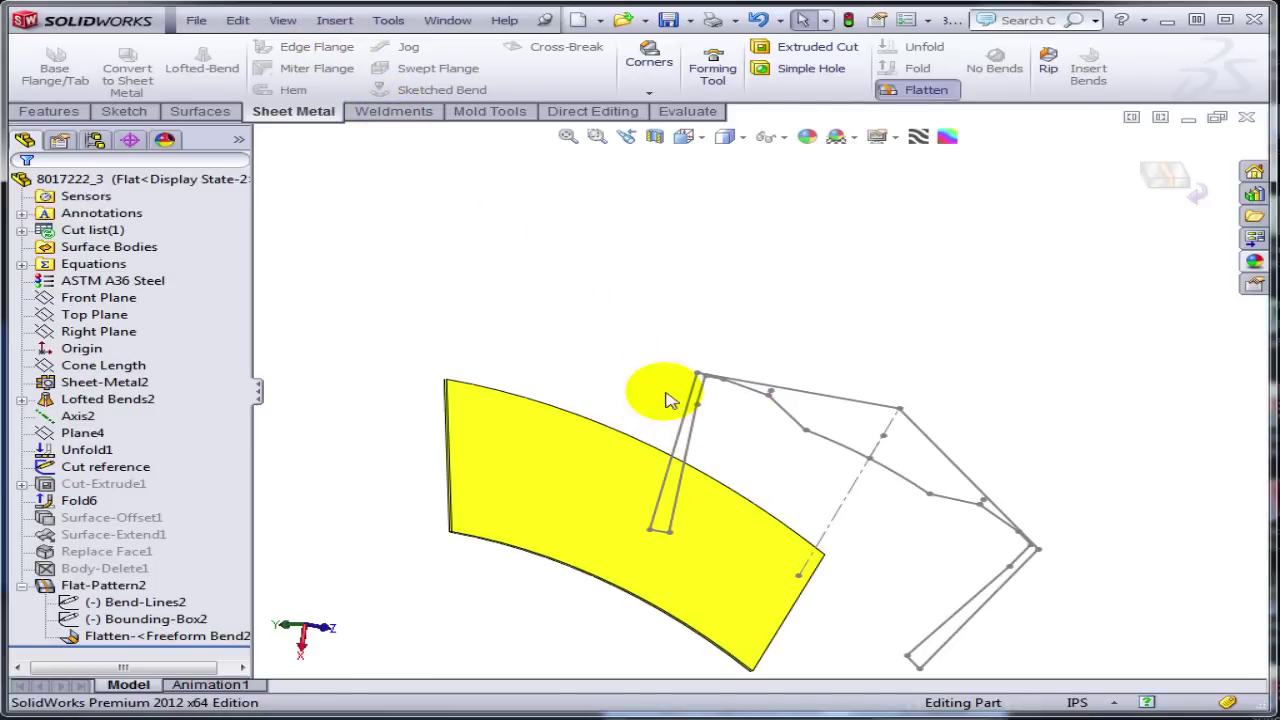
pyautogui.click(530, 469)
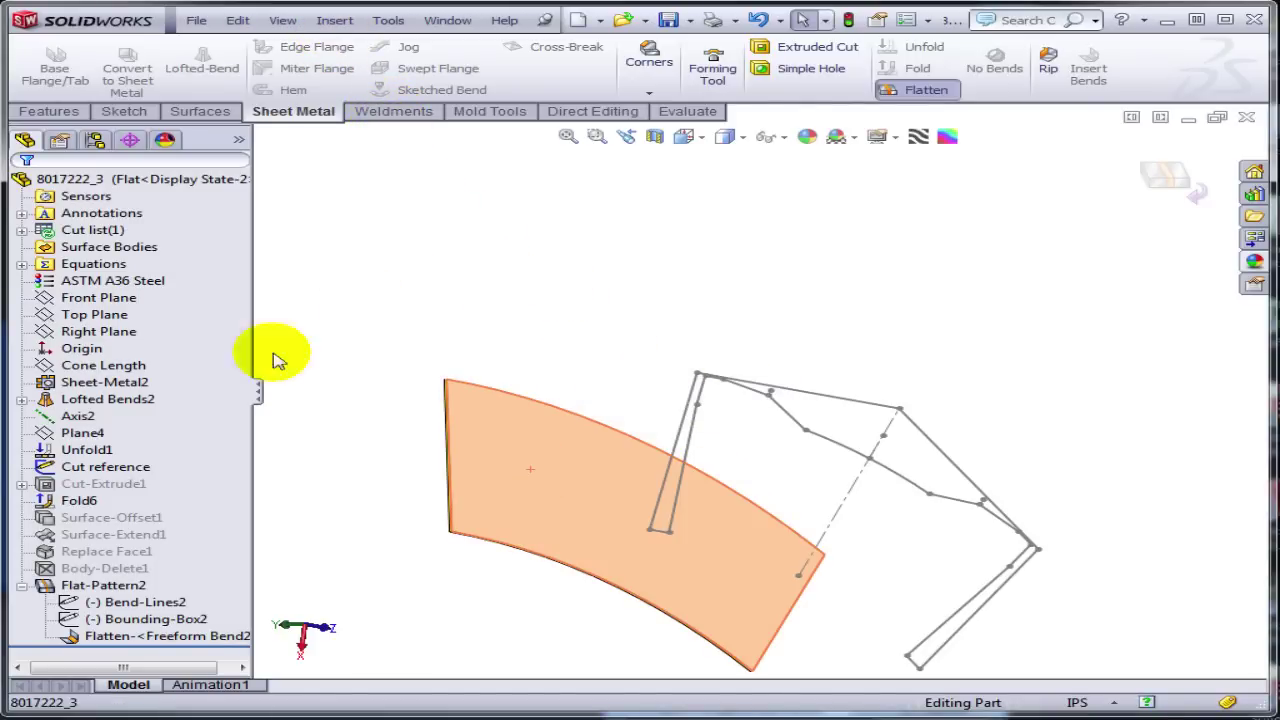
pyautogui.keyDown('ctrl'); pyautogui.click(138, 470); pyautogui.keyUp('ctrl')
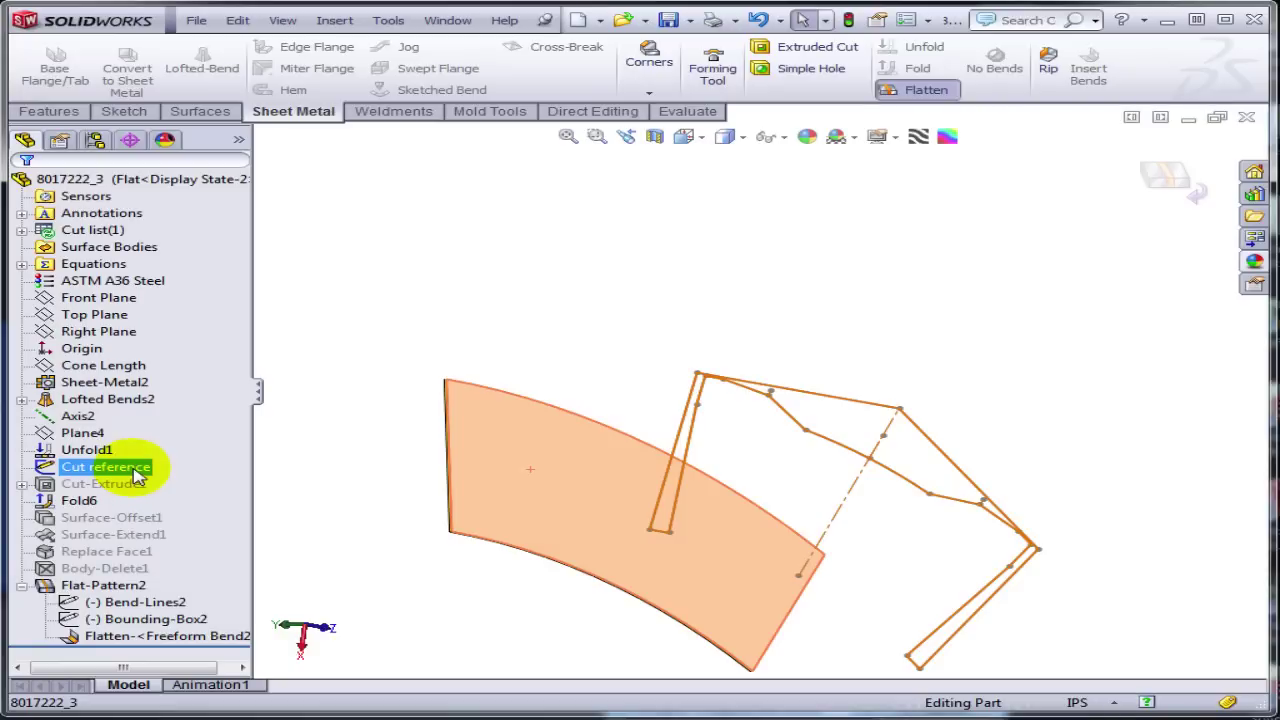
# Insert a derived sketch copied from the Cut reference sketch onto the flat face.
pyautogui.click(334, 21)
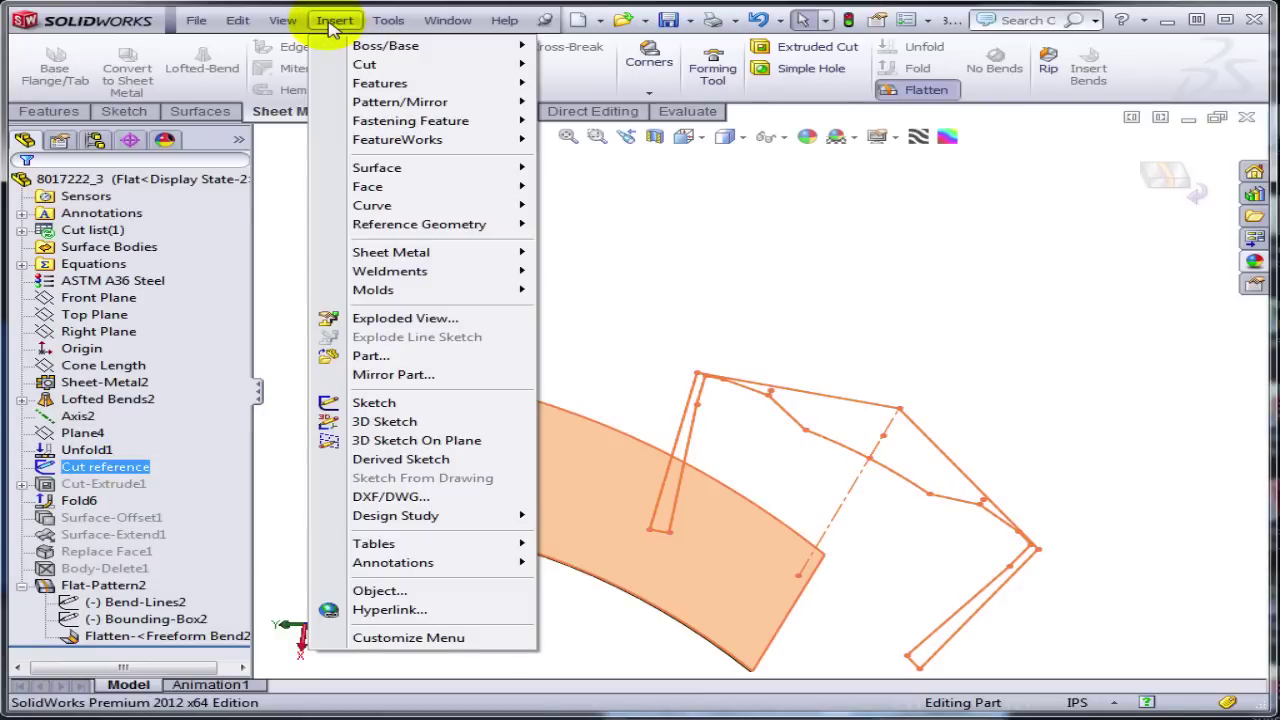
pyautogui.click(412, 459)
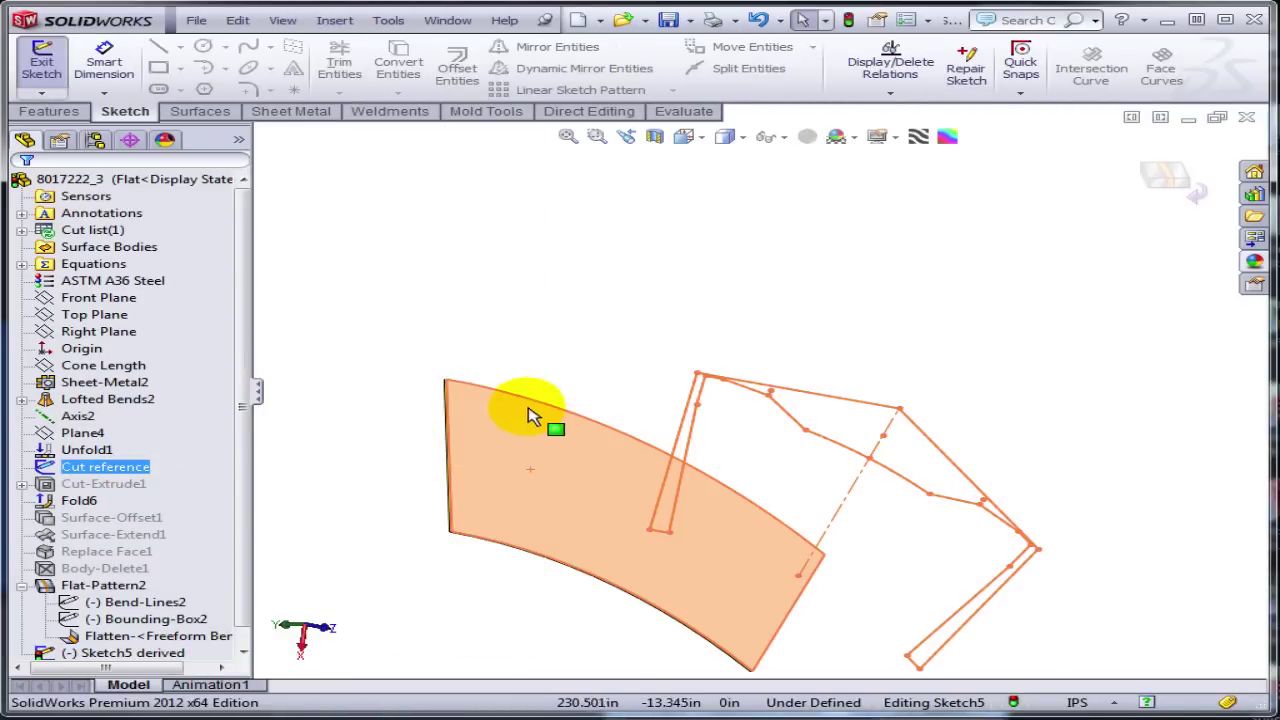
pyautogui.scroll(5, 529, 406)
pyautogui.scroll(2, 857, 614)
pyautogui.scroll(-3, 762, 655)
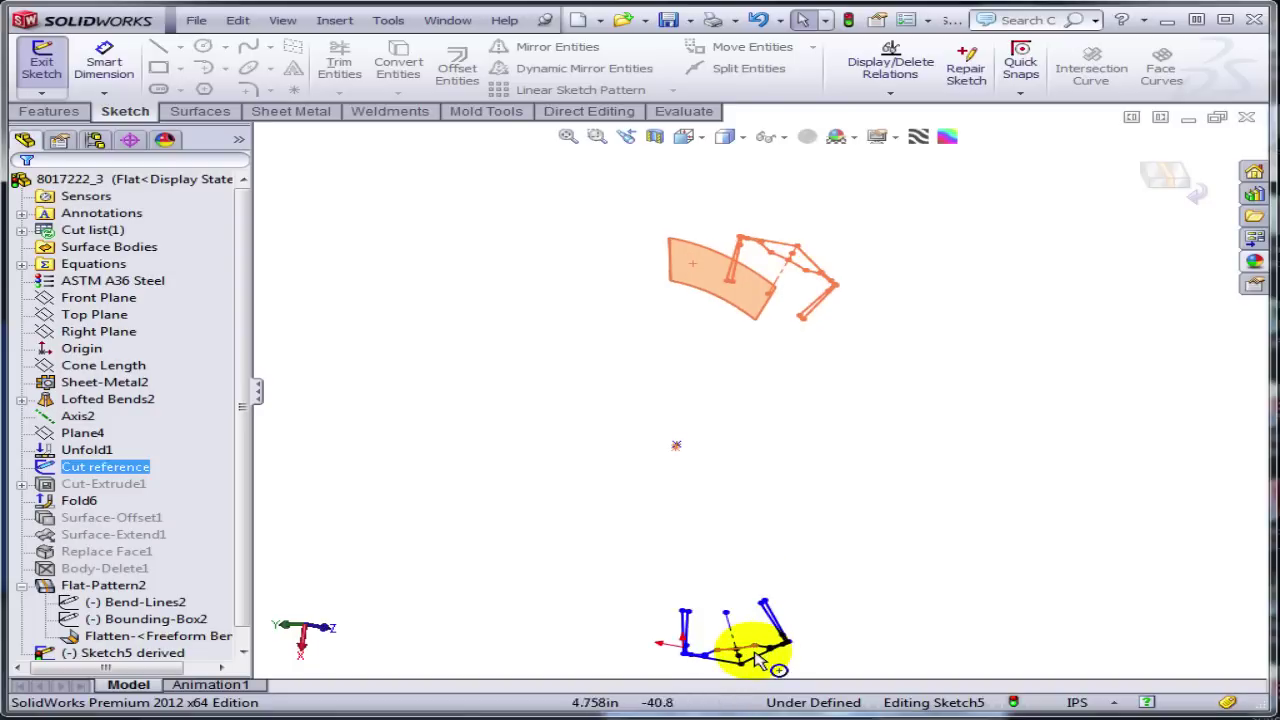
# Hide the Cut reference sketch.
pyautogui.rightClick(812, 265)
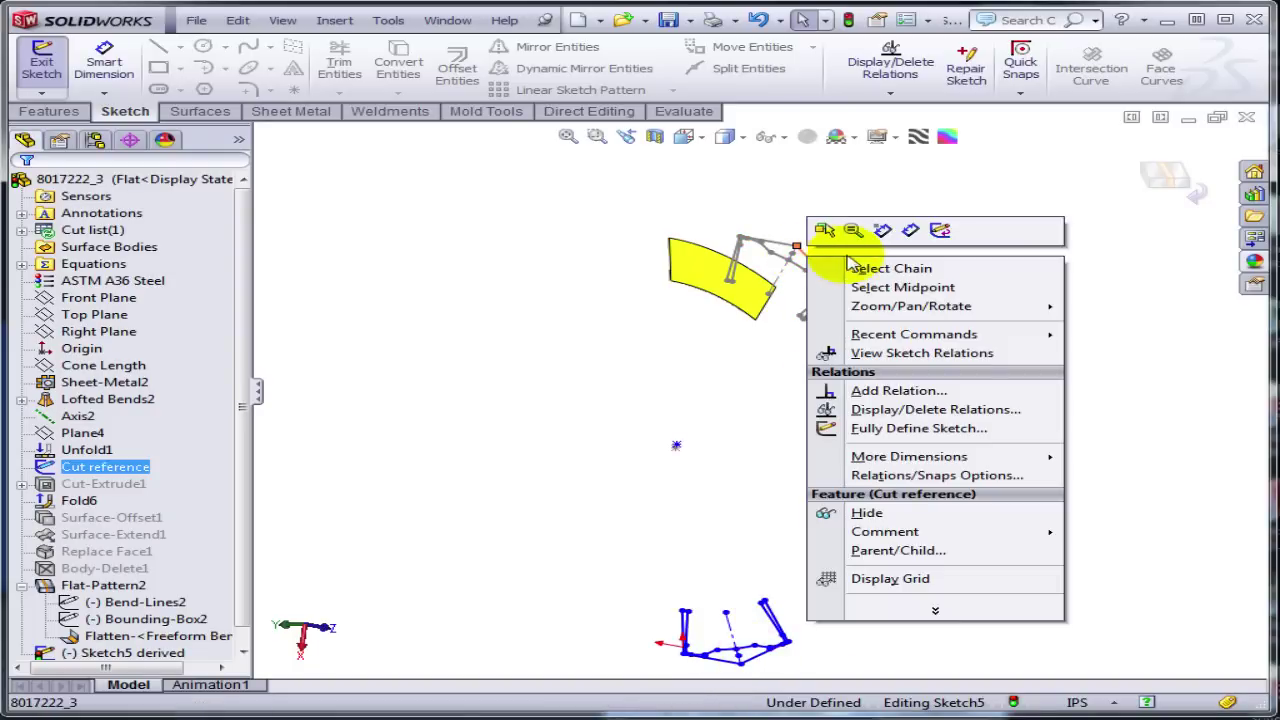
pyautogui.rightClick(98, 478)
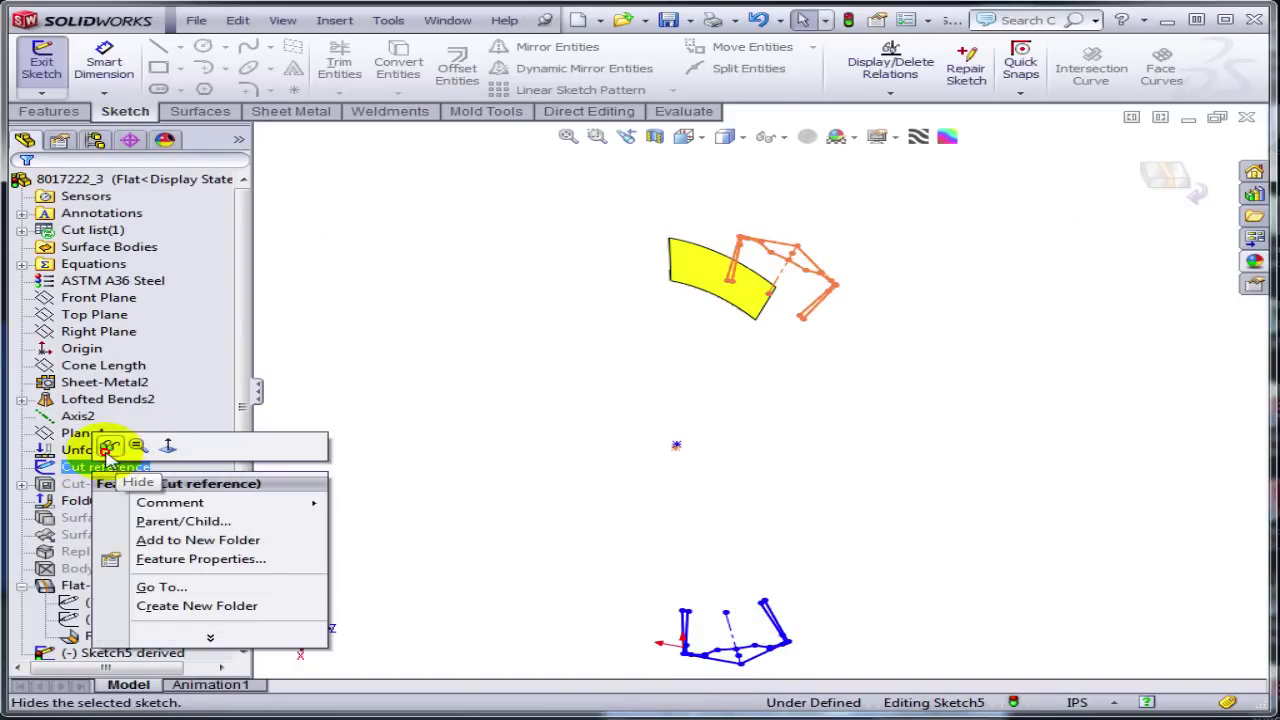
pyautogui.click(117, 446)
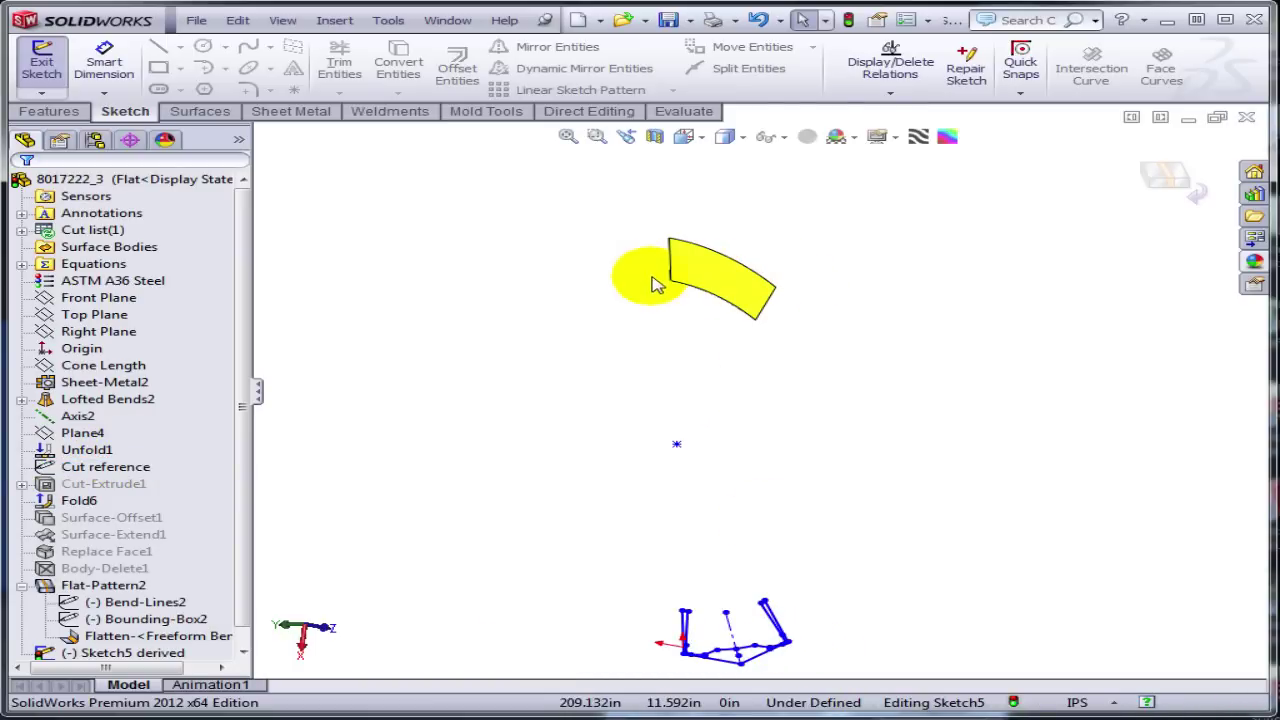
pyautogui.scroll(-3, 800, 636)
# Make a derived sketch end point coincident with a corner of the flat face.
pyautogui.scroll(-3, 798, 634)
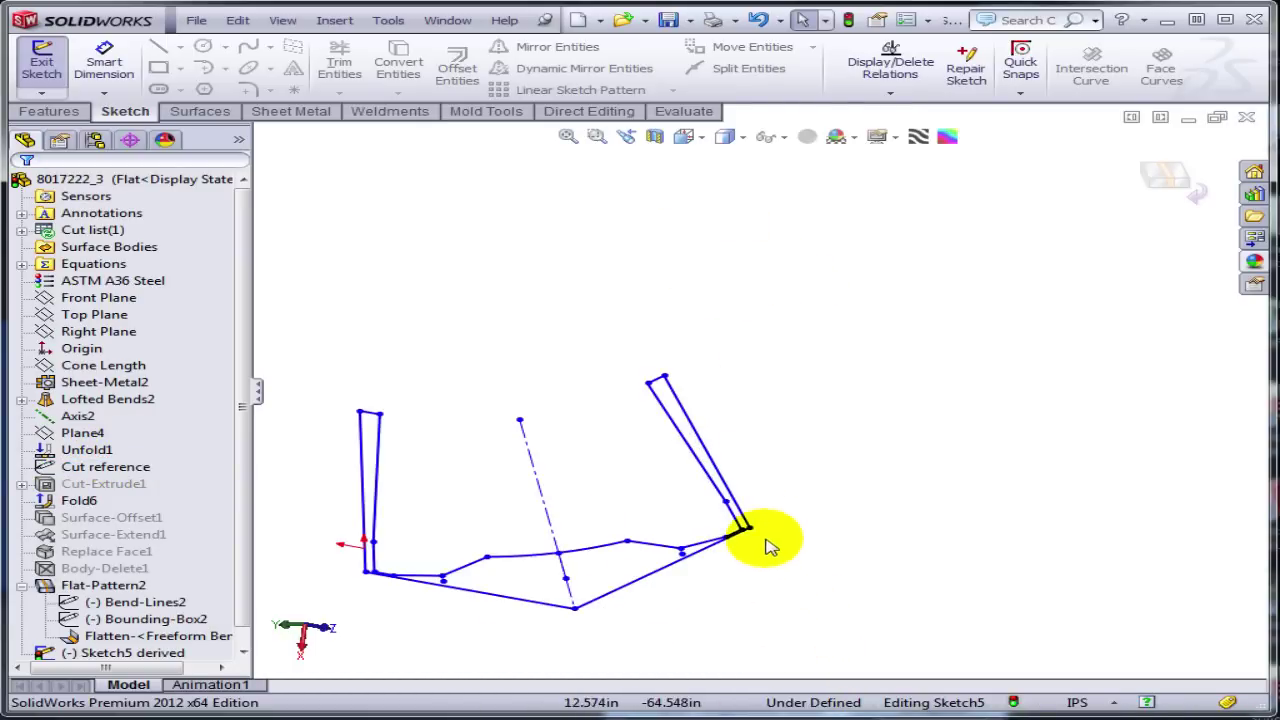
pyautogui.click(754, 530)
pyautogui.scroll(5, 750, 490)
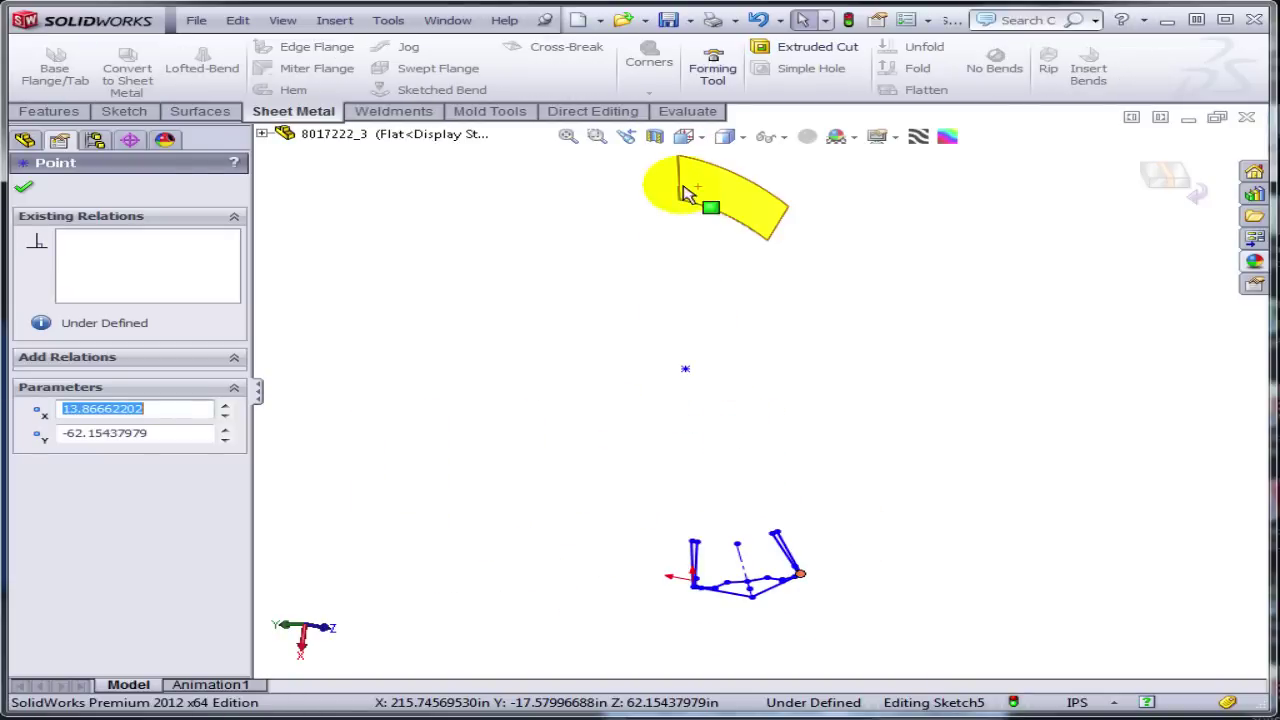
pyautogui.scroll(-3, 700, 200)
pyautogui.scroll(-3, 705, 200)
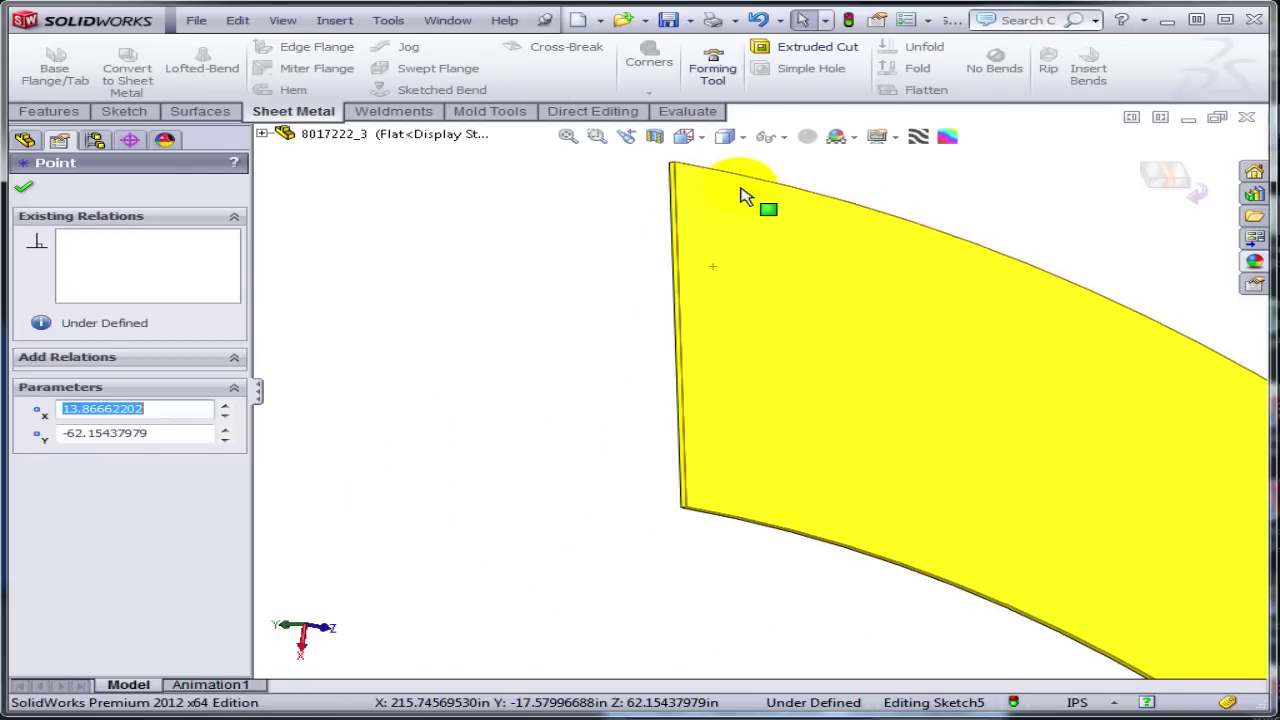
pyautogui.keyDown('ctrl'); pyautogui.click(676, 168); pyautogui.keyUp('ctrl')
pyautogui.click(84, 533)
# Undo a conflicting second coincidence, drag the sketch onto the face, and tie its corner to the face corner.
pyautogui.scroll(3, 657, 524)
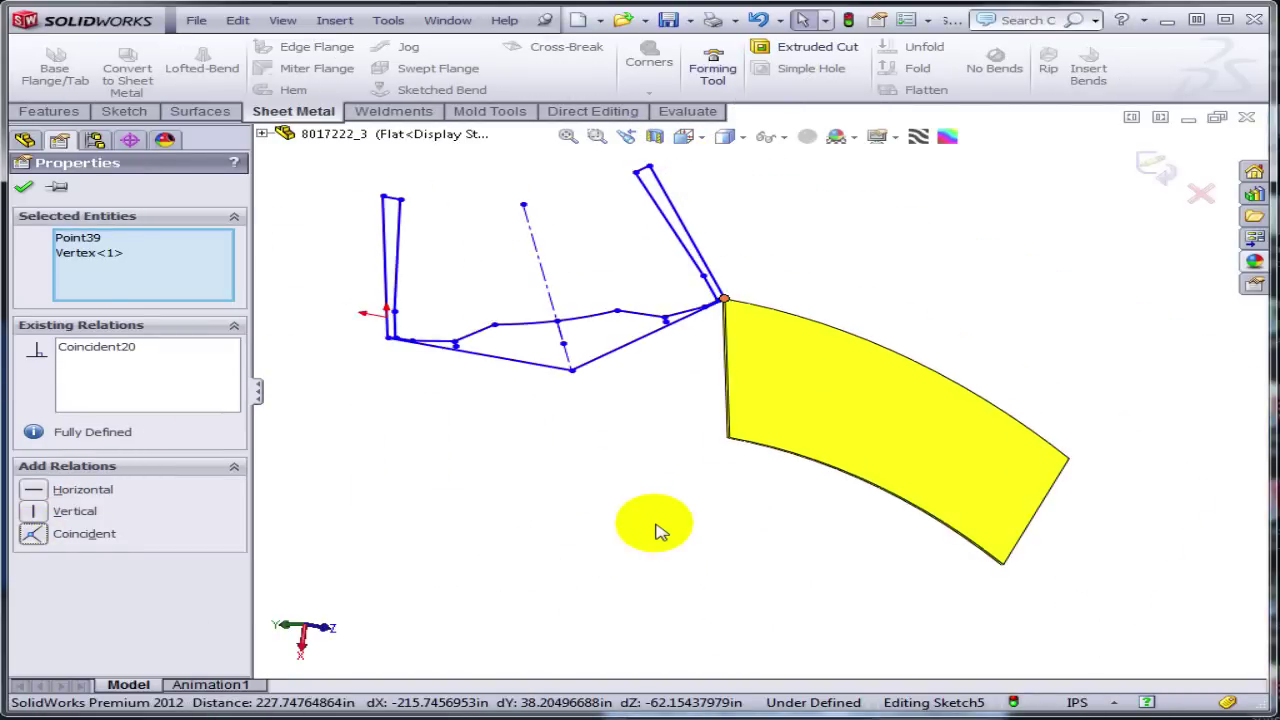
pyautogui.click(388, 338)
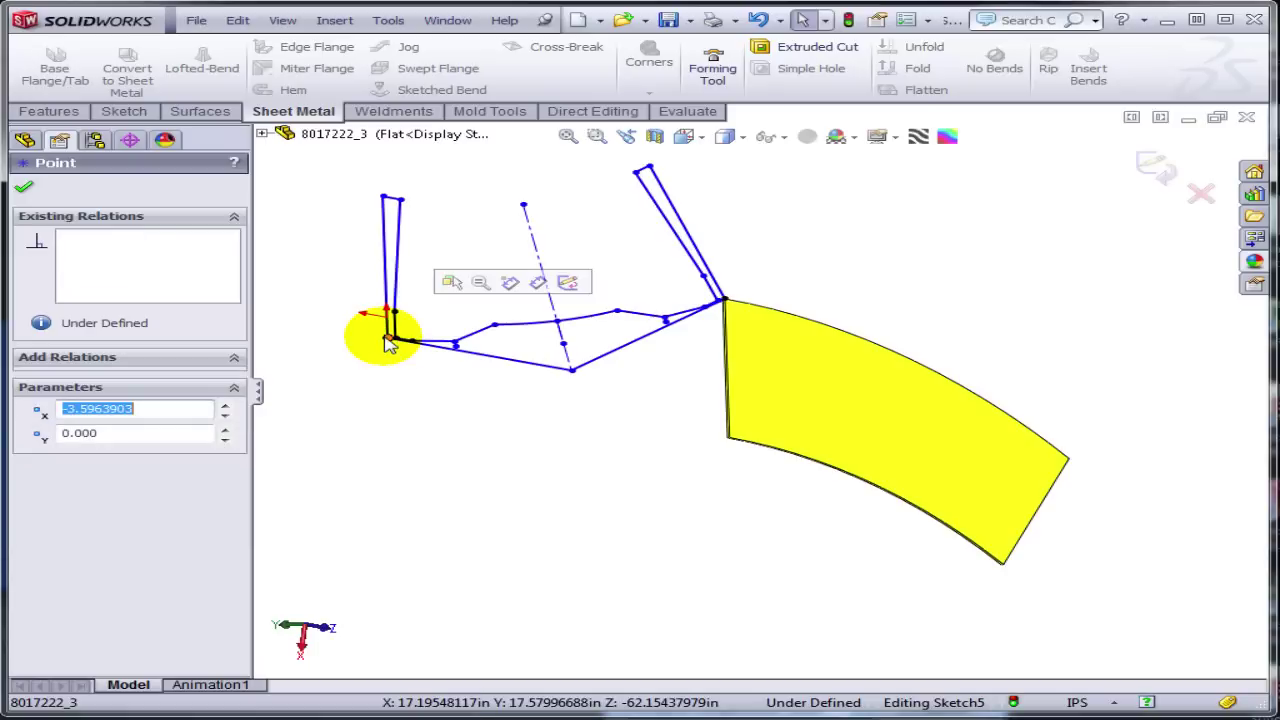
pyautogui.keyDown('ctrl'); pyautogui.click(1069, 459); pyautogui.keyUp('ctrl')
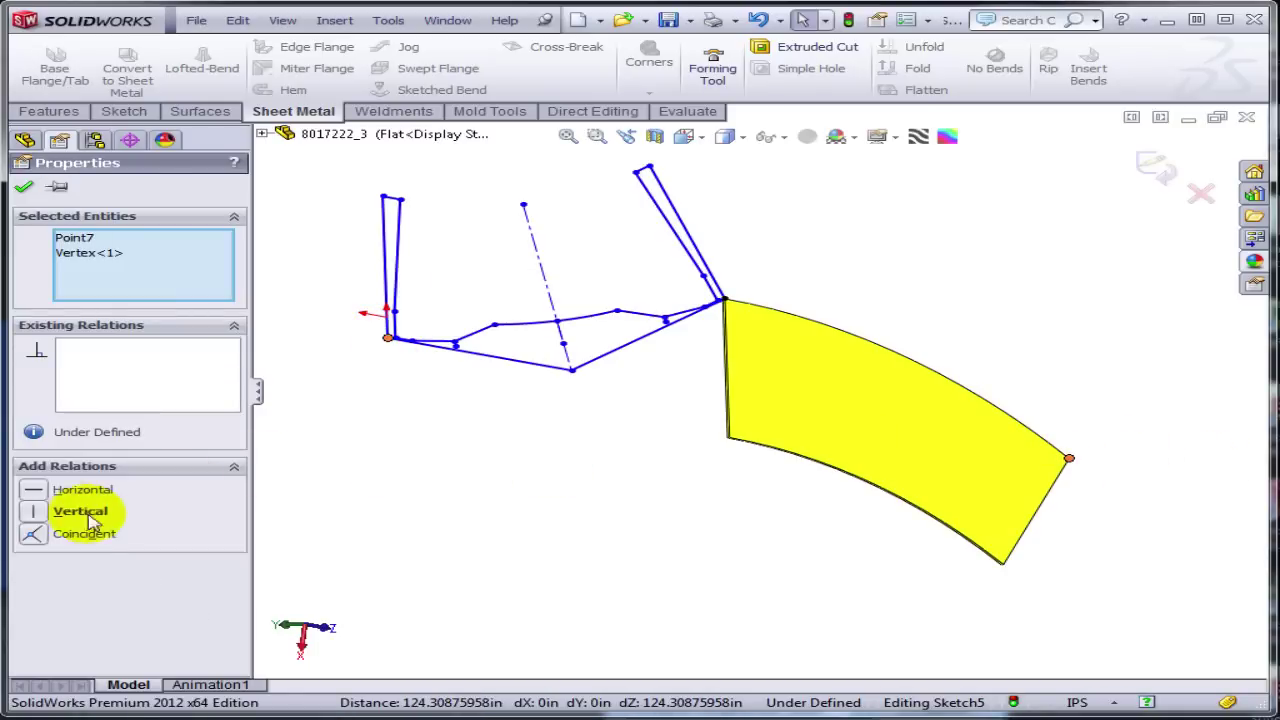
pyautogui.click(33, 536)
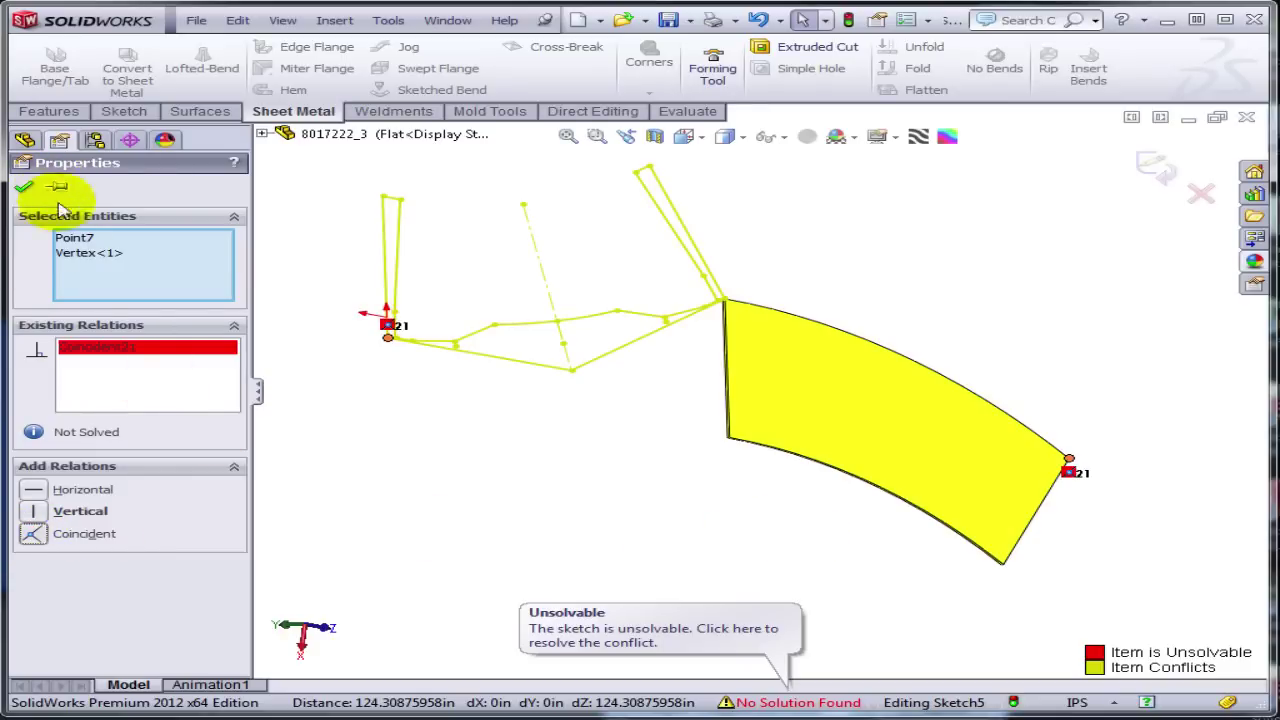
pyautogui.click(571, 509)
pyautogui.hotkey('ctrl', 'z')
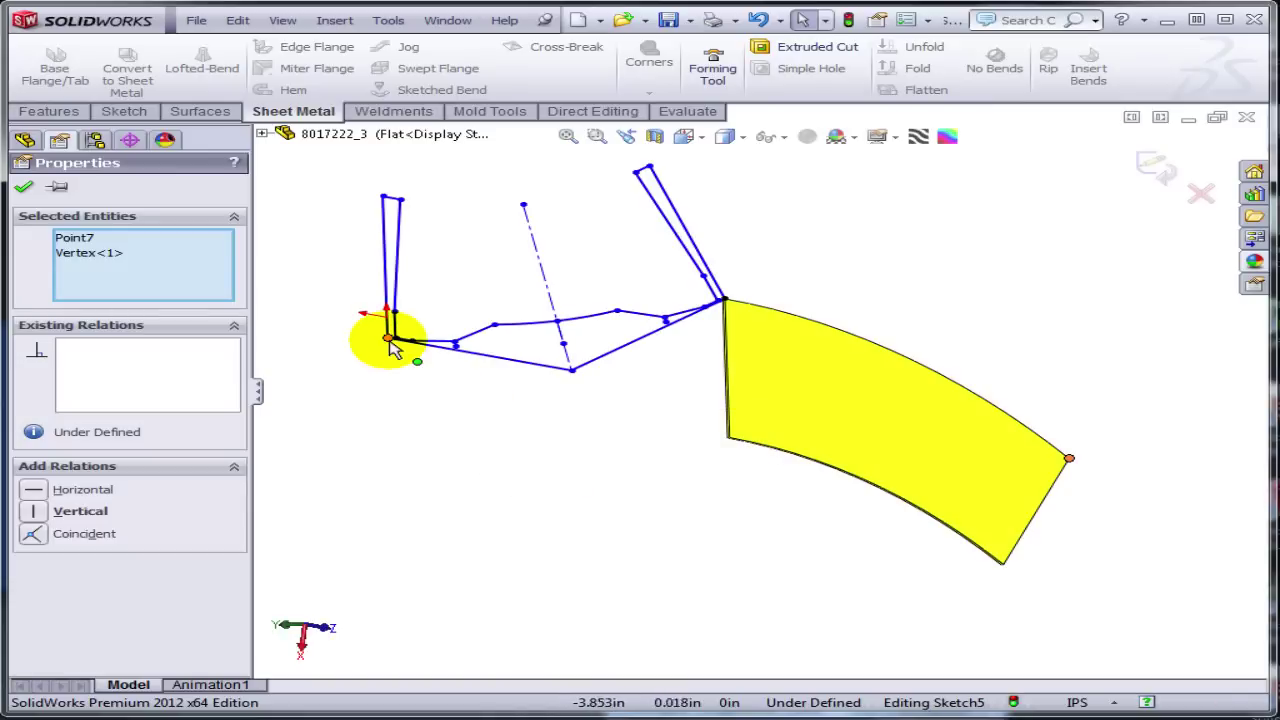
pyautogui.moveTo(393, 348)
pyautogui.mouseDown()
pyautogui.moveTo(398, 392)
pyautogui.moveTo(714, 623)
pyautogui.moveTo(1170, 613)
pyautogui.moveTo(1177, 543)
pyautogui.moveTo(1196, 536)
pyautogui.mouseUp()
pyautogui.scroll(-2, 1088, 466)
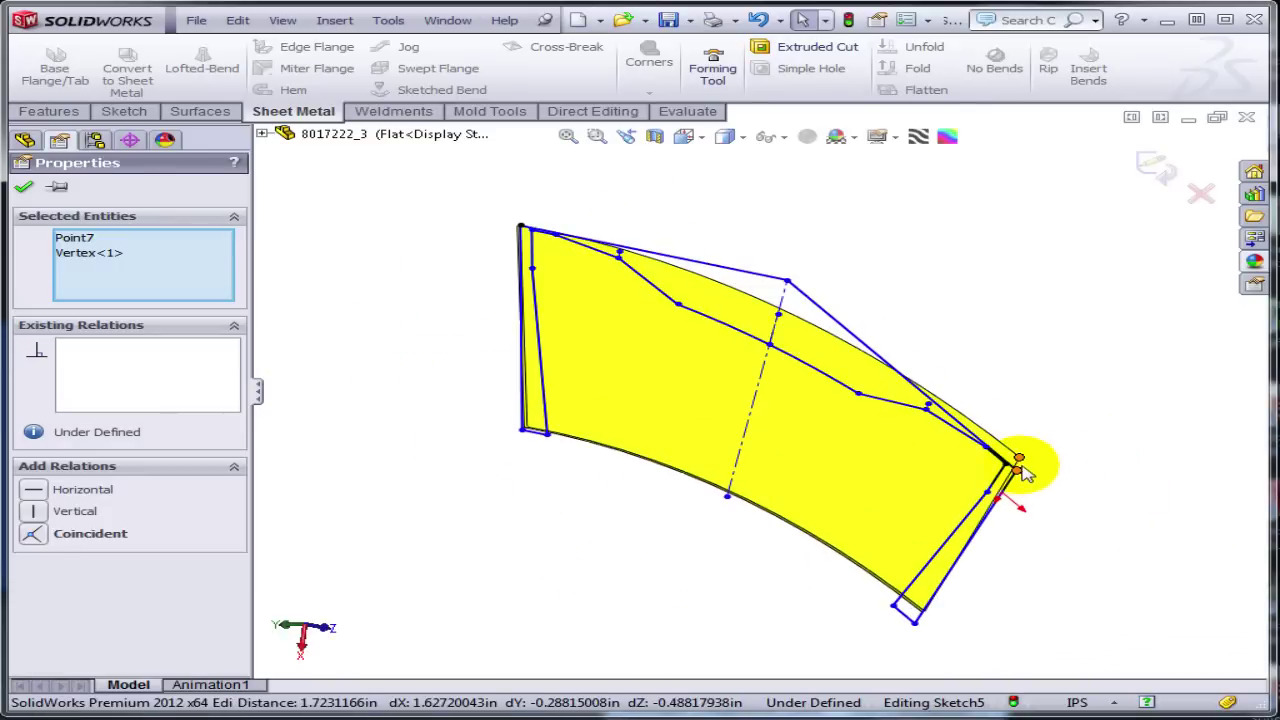
pyautogui.click(33, 534)
# Extrude-cut the derived Sketch5 outline with depth linked to sheet thickness.
pyautogui.click(418, 557)
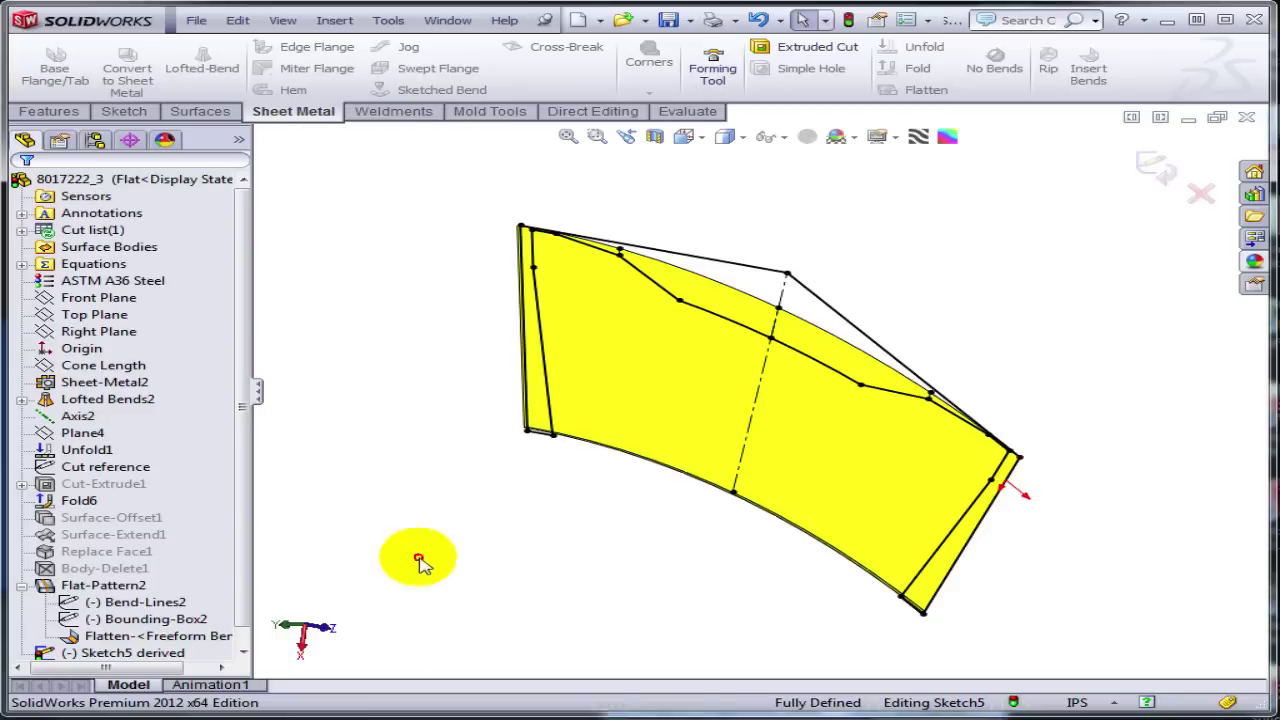
pyautogui.moveTo(1054, 496)
pyautogui.mouseDown(button='middle')
pyautogui.moveTo(1057, 523)
pyautogui.moveTo(1000, 520)
pyautogui.moveTo(1008, 531)
pyautogui.mouseUp(button='middle')
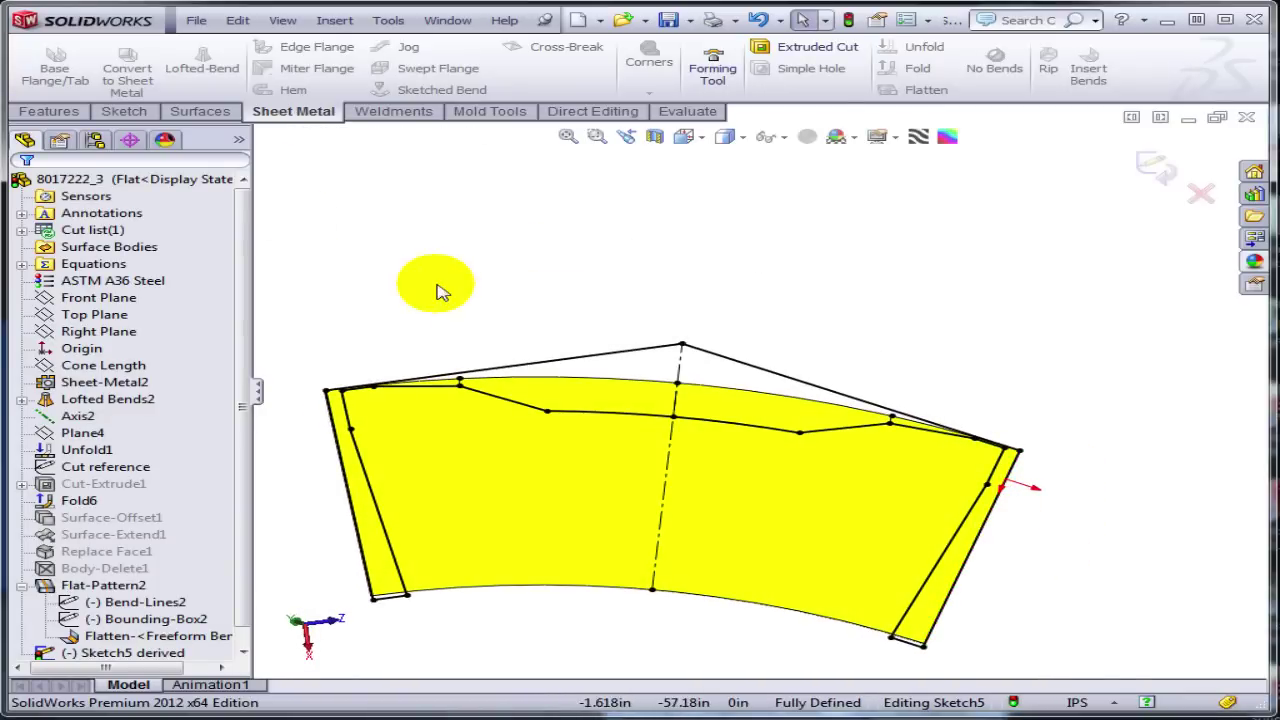
pyautogui.click(55, 113)
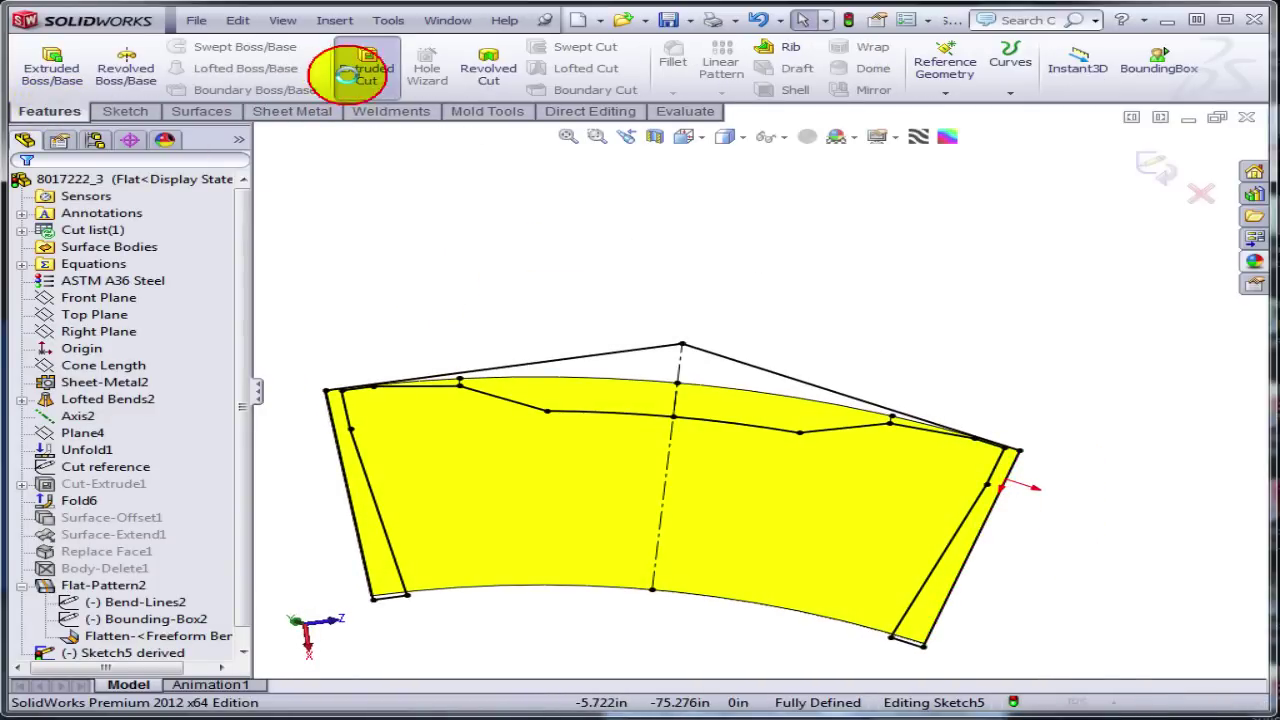
pyautogui.click(362, 68)
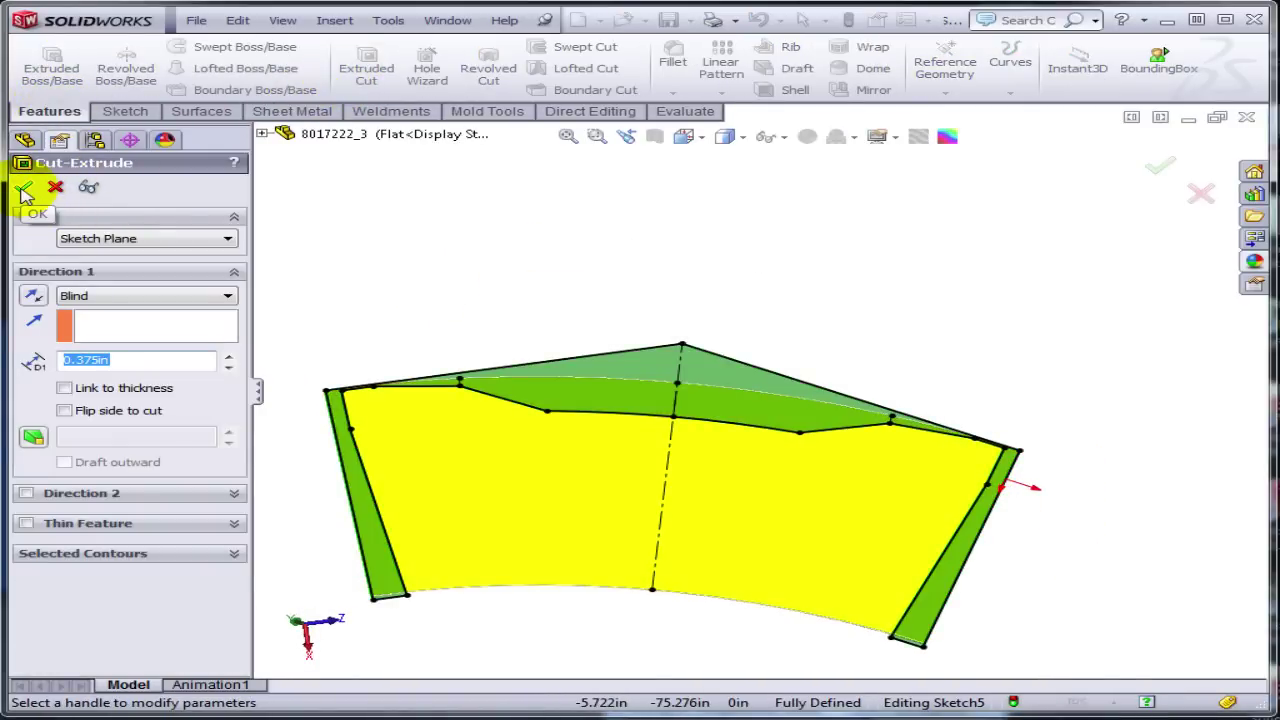
pyautogui.click(64, 387)
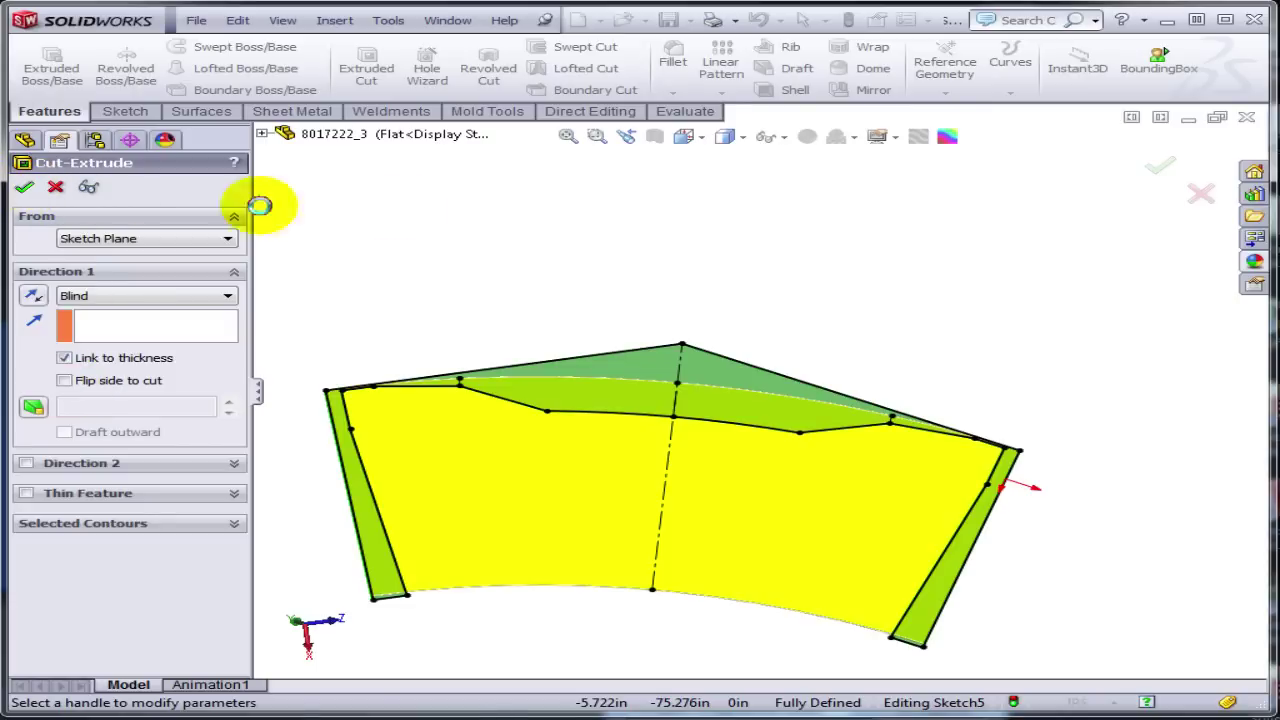
pyautogui.press('Return')
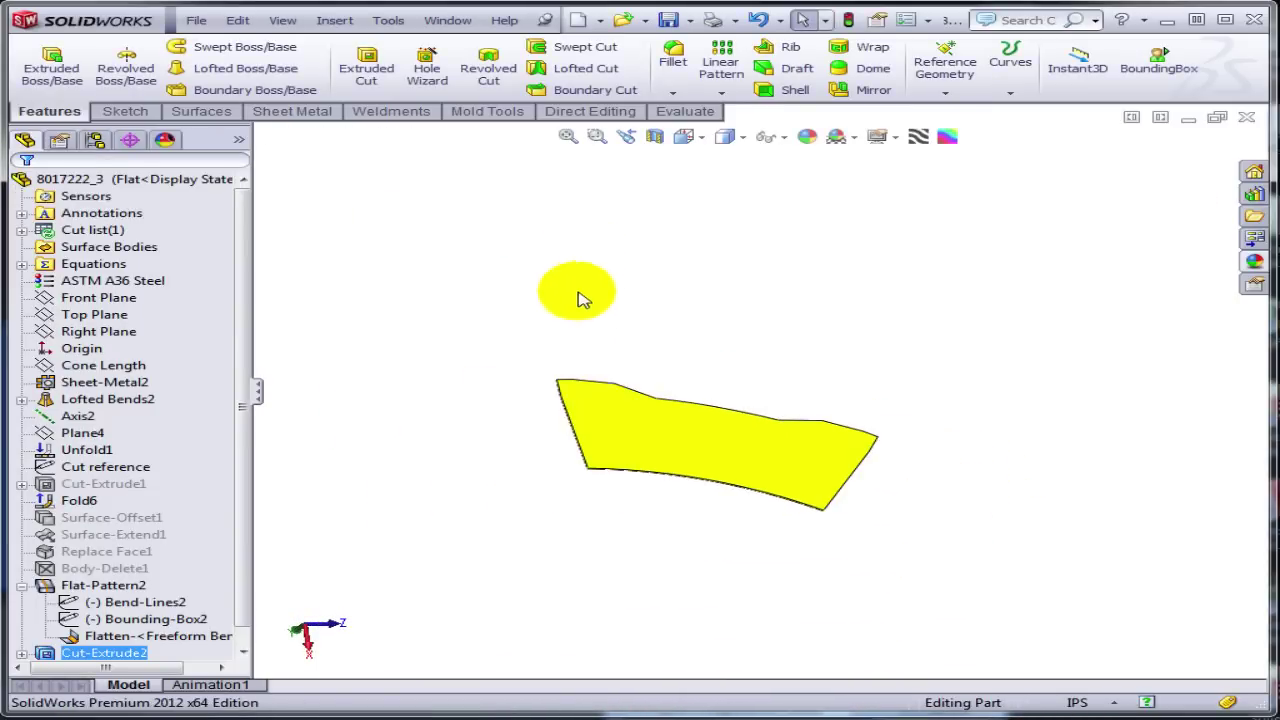
# Switch between the Formed and Flat configurations, ending with Flat active.
pyautogui.scroll(-1, 237, 580)
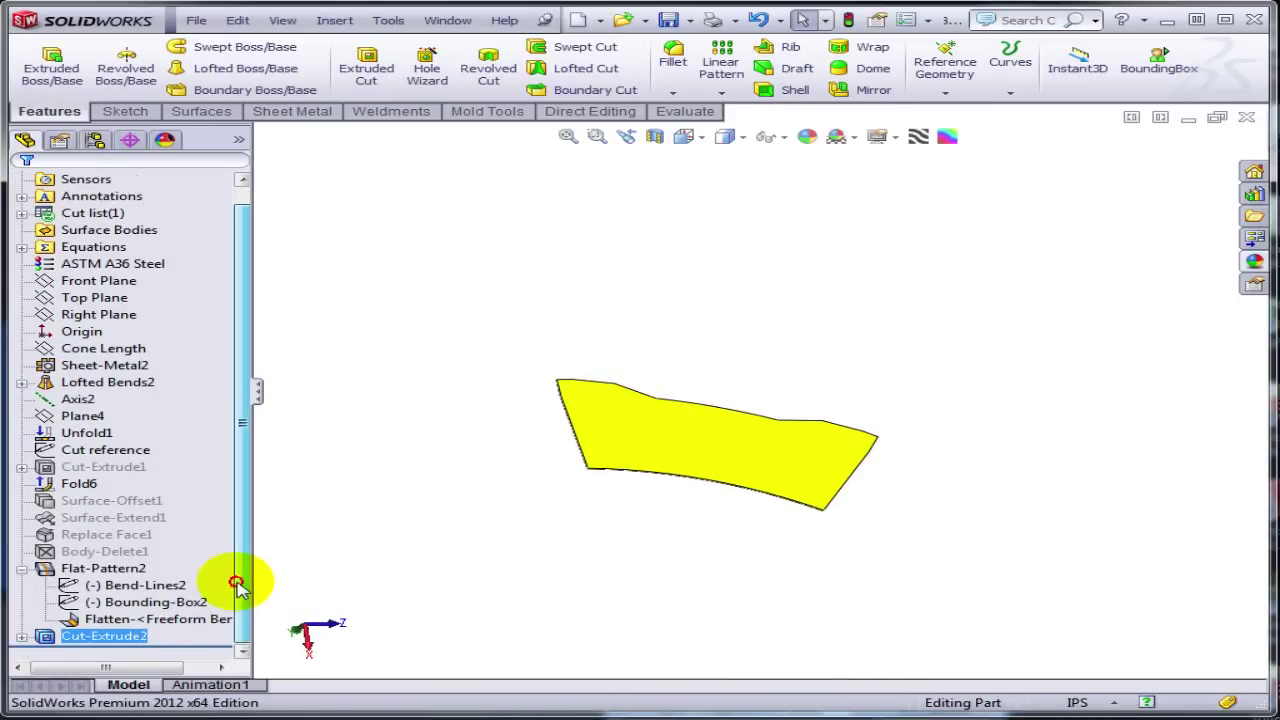
pyautogui.click(94, 140)
pyautogui.moveTo(766, 331); pyautogui.dragTo(737, 337, button='middle')
pyautogui.click(112, 214)
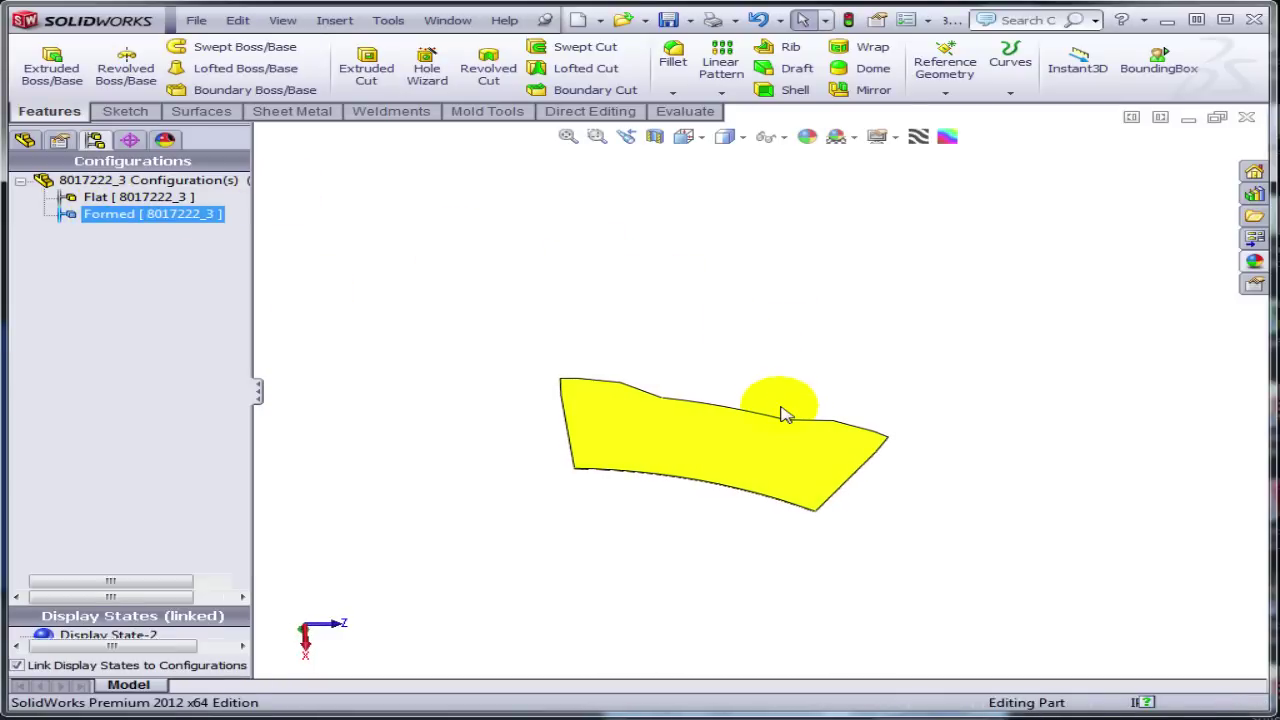
pyautogui.moveTo(778, 420); pyautogui.dragTo(828, 394, button='middle')
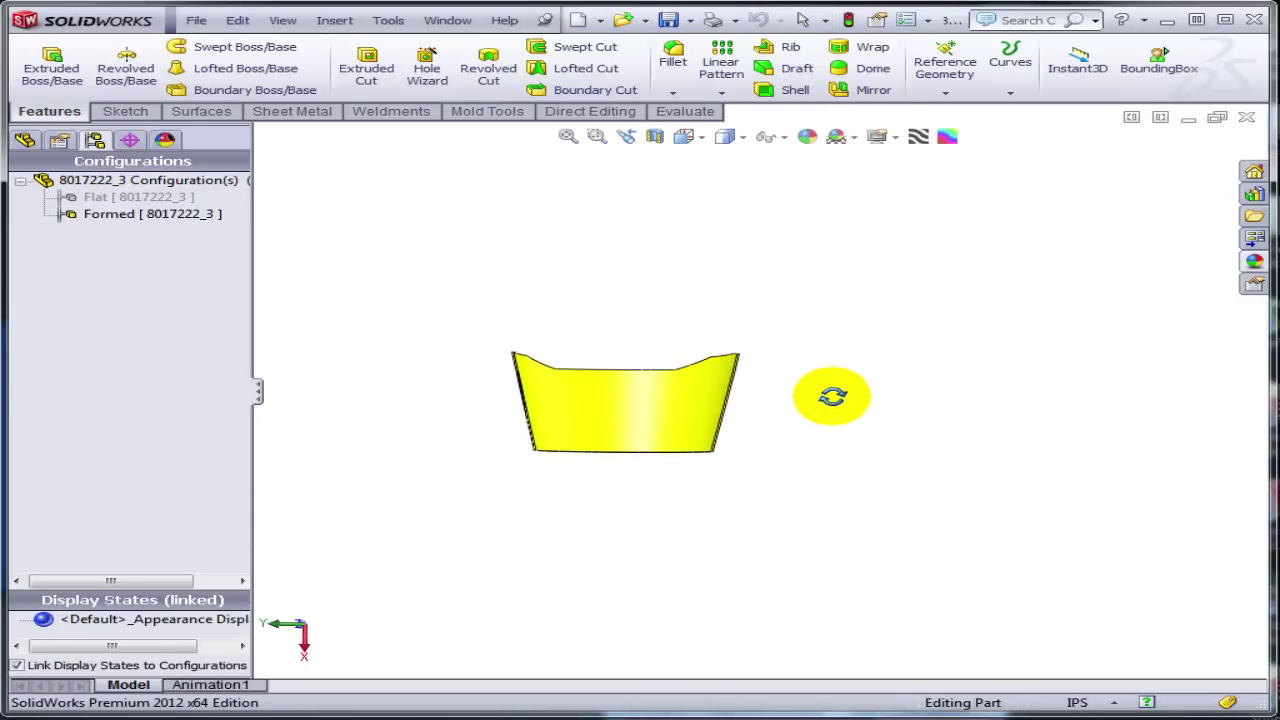
pyautogui.click(133, 197)
pyautogui.doubleClick(136, 198)
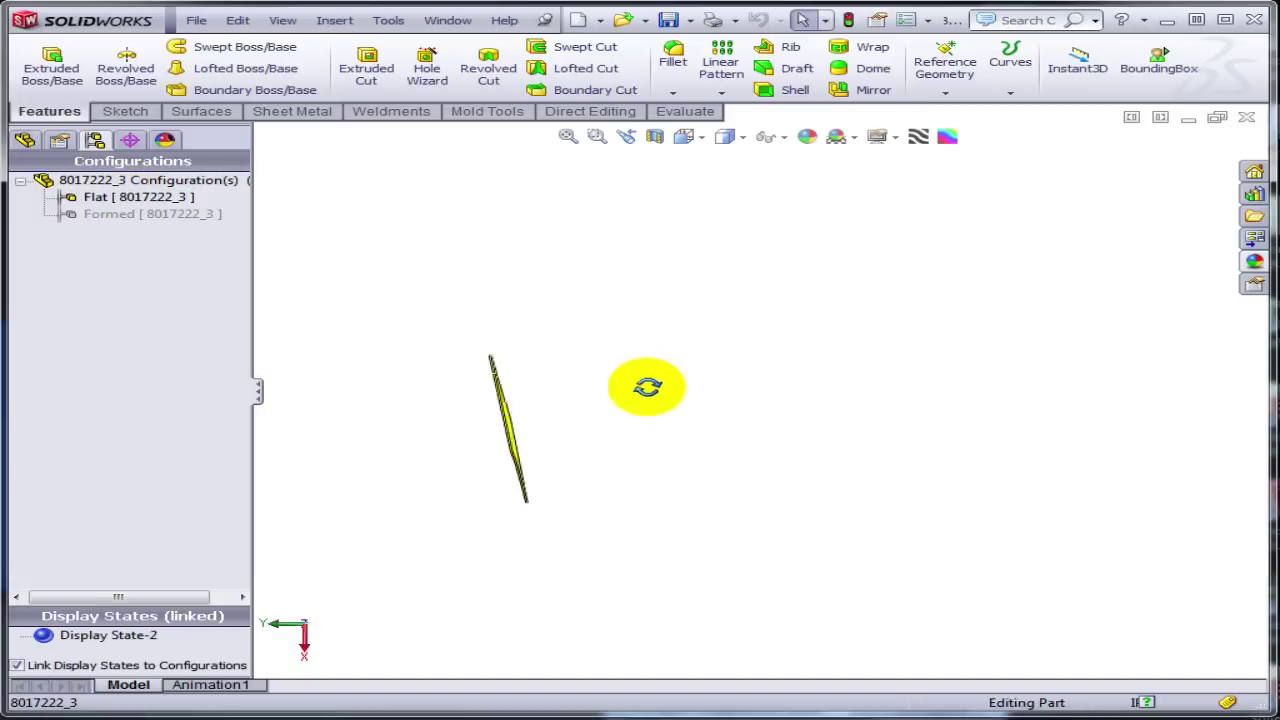
pyautogui.moveTo(646, 383); pyautogui.dragTo(518, 398, button='middle')
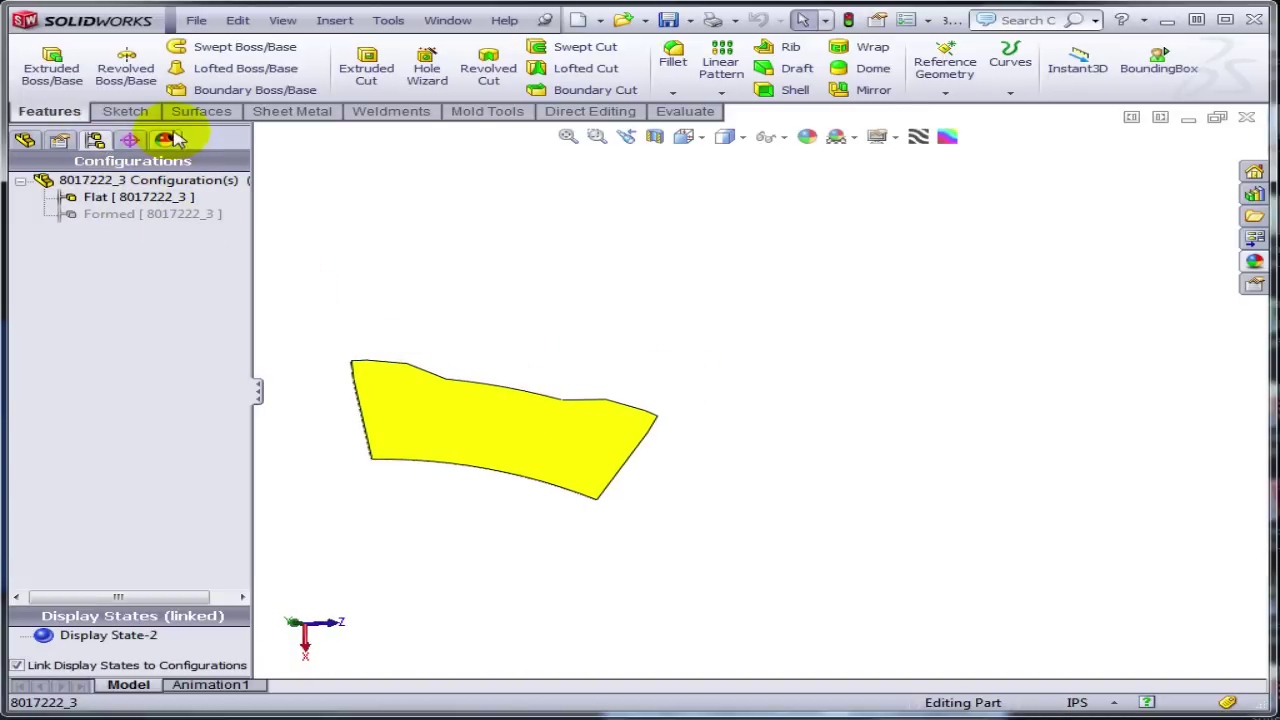
# Split the side panel to show the feature tree above the configuration list, expanding Cut-Extrude2.
pyautogui.moveTo(189, 124); pyautogui.dragTo(186, 459)
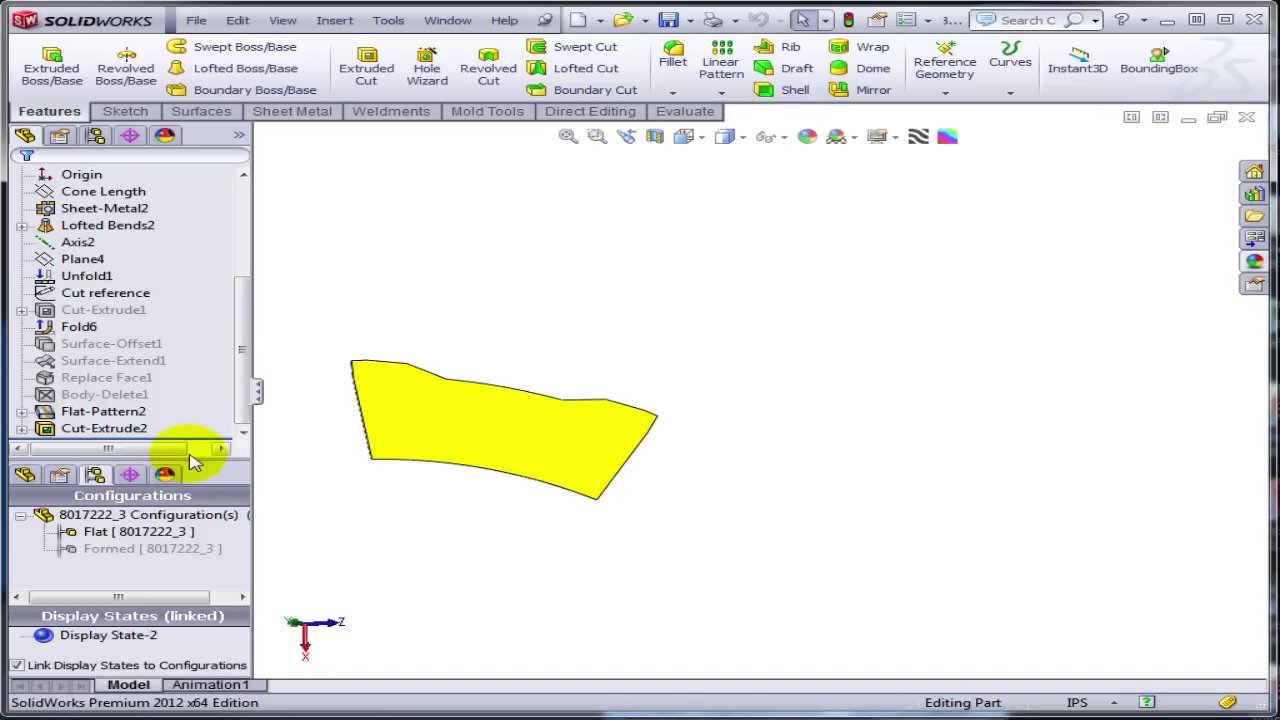
pyautogui.moveTo(202, 457); pyautogui.dragTo(212, 520)
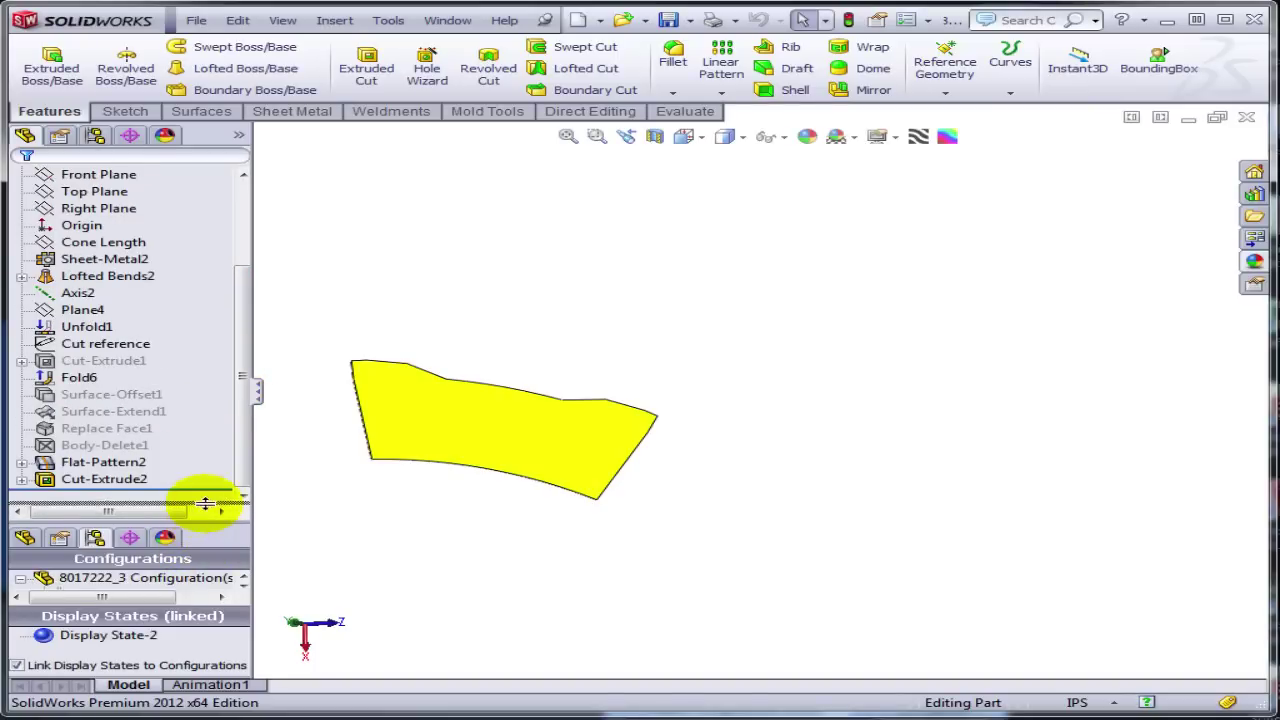
pyautogui.moveTo(205, 503); pyautogui.dragTo(205, 485)
pyautogui.click(147, 578)
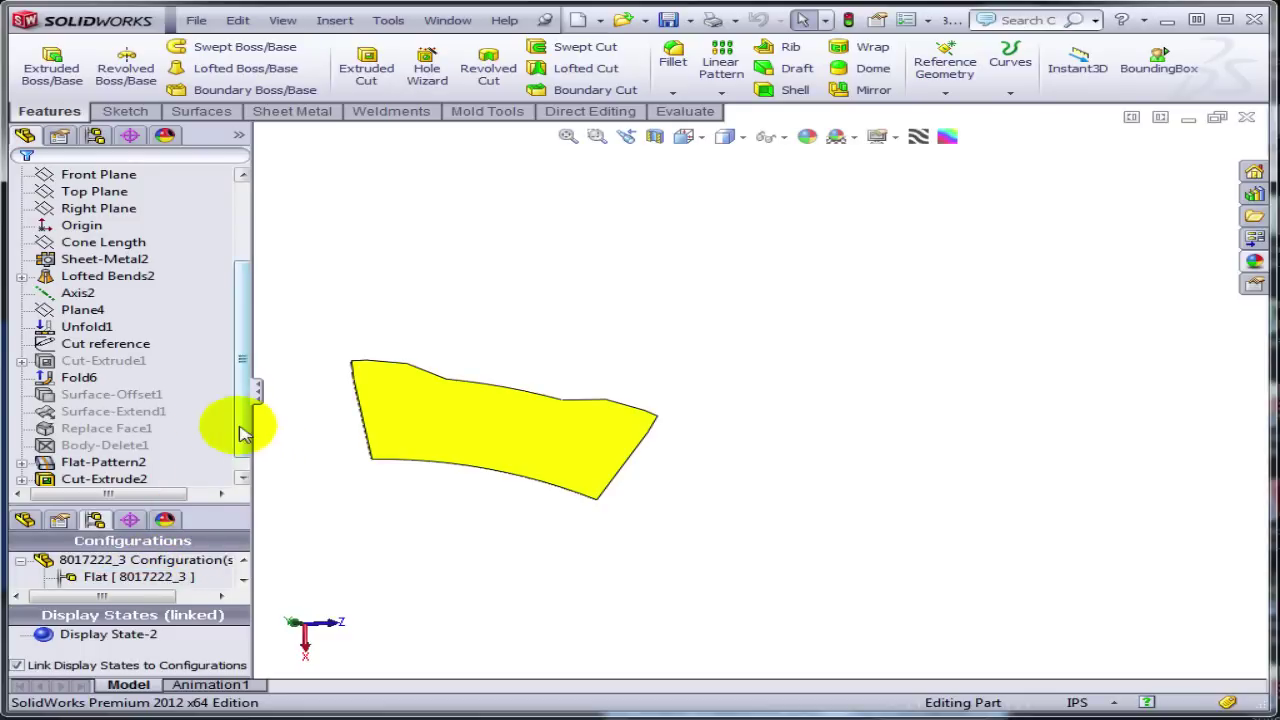
pyautogui.click(76, 362)
pyautogui.moveTo(103, 370); pyautogui.dragTo(98, 485)
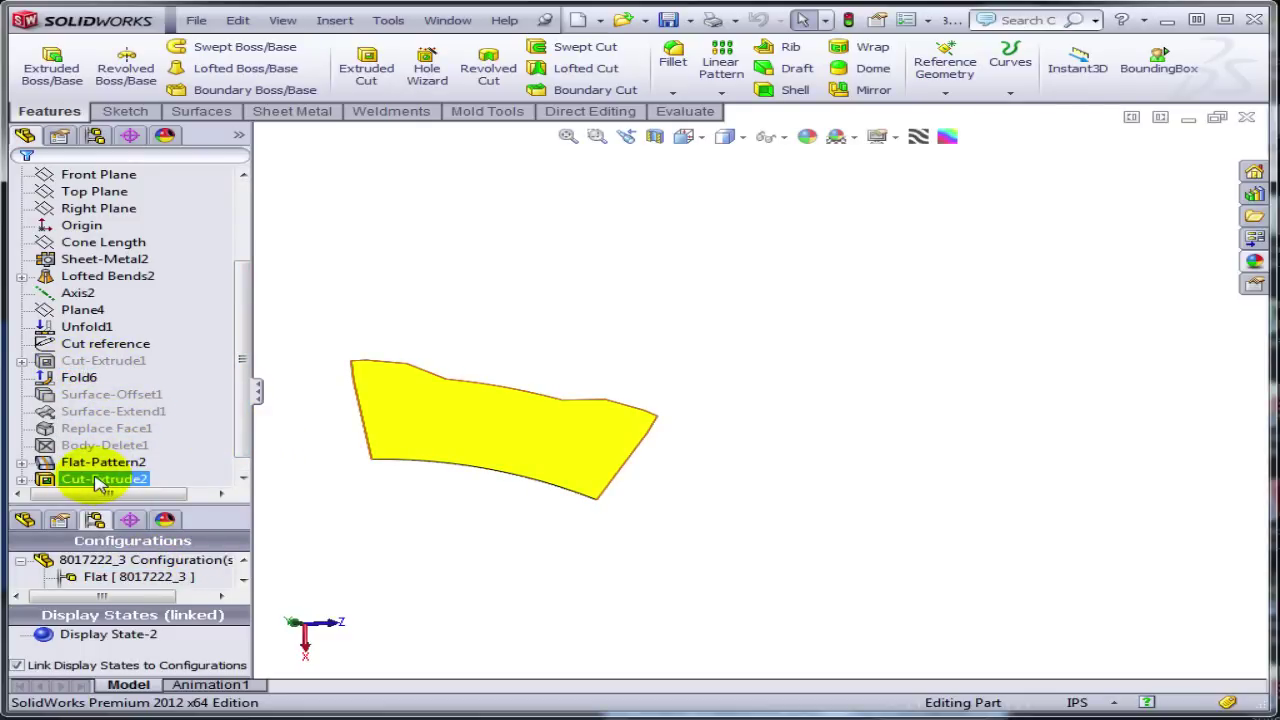
pyautogui.click(22, 479)
# Show the Sketch5 derived and Cut reference sketches to compare their outlines.
pyautogui.click(90, 462)
pyautogui.keyDown('ctrl'); pyautogui.click(96, 312); pyautogui.keyUp('ctrl')
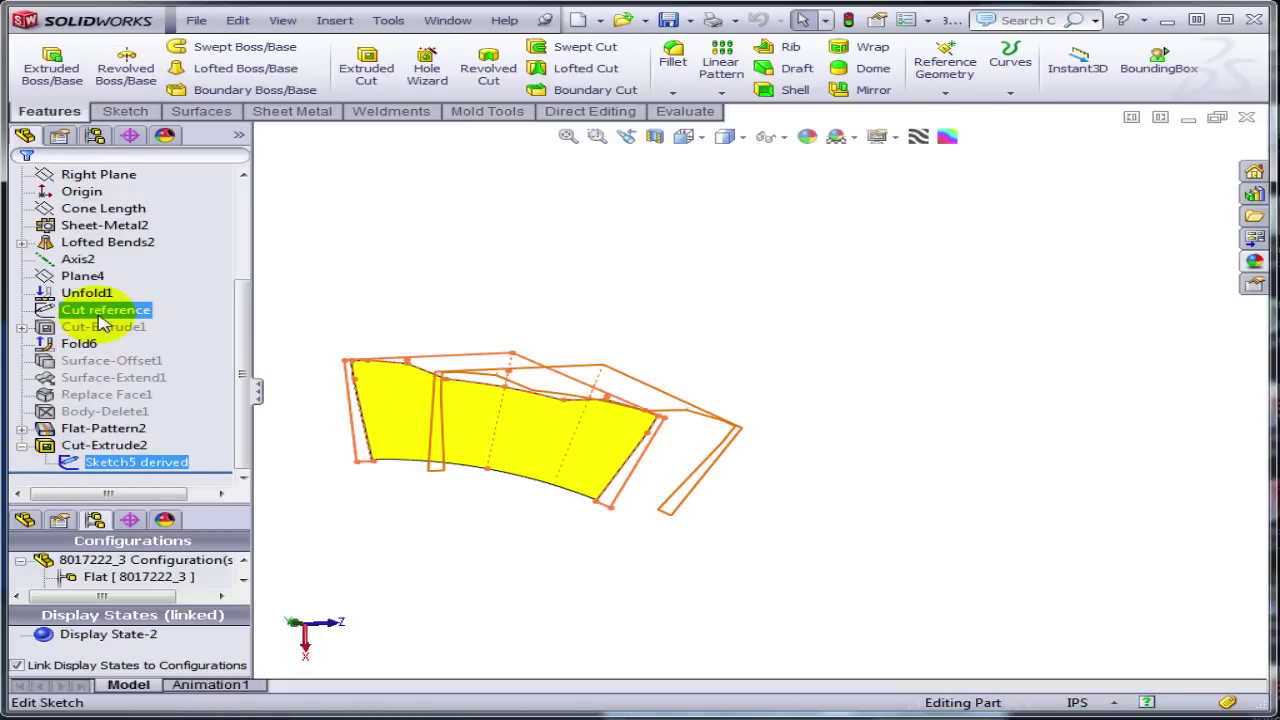
pyautogui.moveTo(486, 381)
pyautogui.mouseDown(button='middle')
pyautogui.moveTo(831, 517)
pyautogui.moveTo(863, 516)
pyautogui.moveTo(825, 503)
pyautogui.mouseUp(button='middle')
pyautogui.scroll(5, 560, 413)
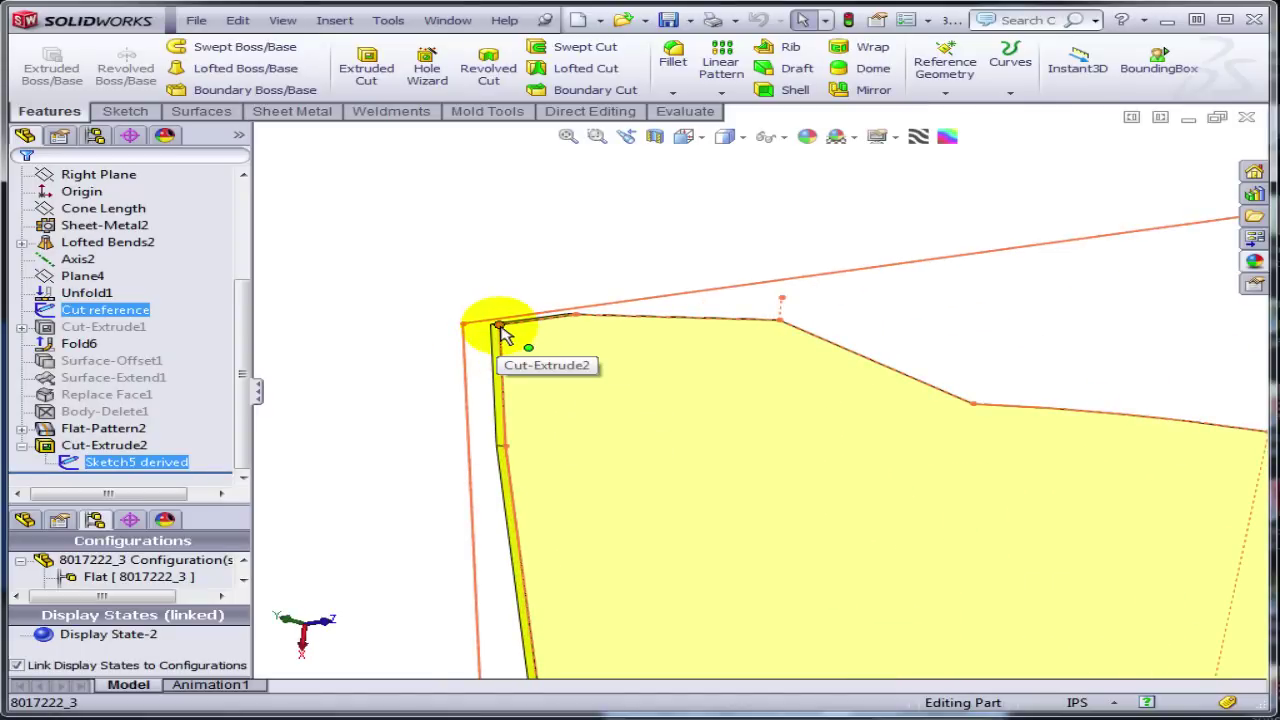
pyautogui.scroll(-6, 709, 429)
pyautogui.scroll(5, 963, 434)
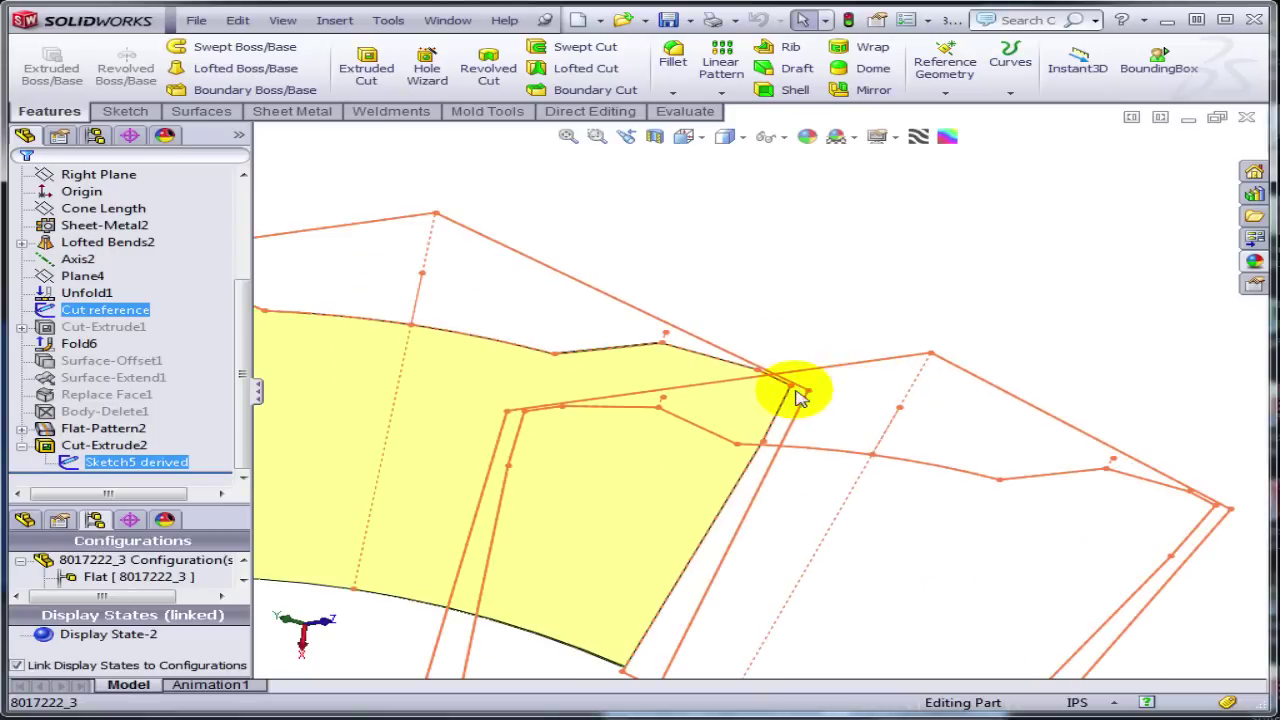
pyautogui.scroll(-4, 790, 397)
# Activate the Formed configuration to display the bent part with its trimmed top edge.
pyautogui.click(136, 580)
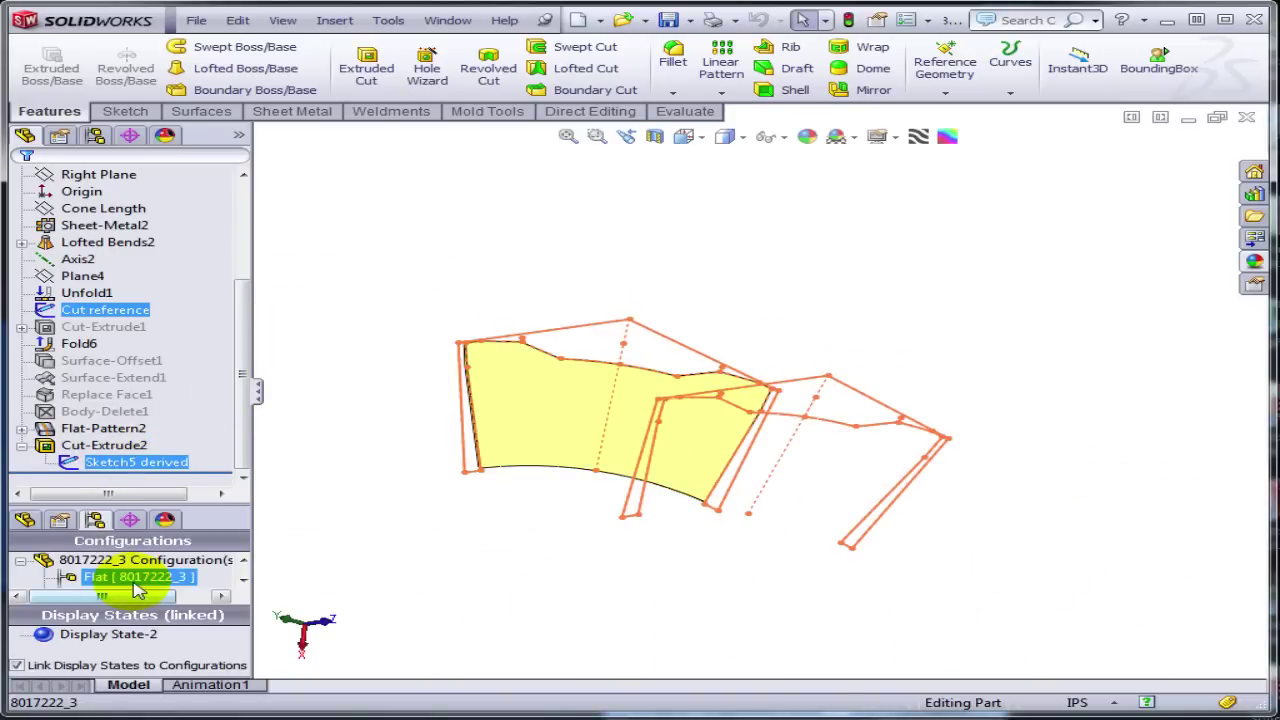
pyautogui.click(228, 590)
pyautogui.doubleClick(180, 577)
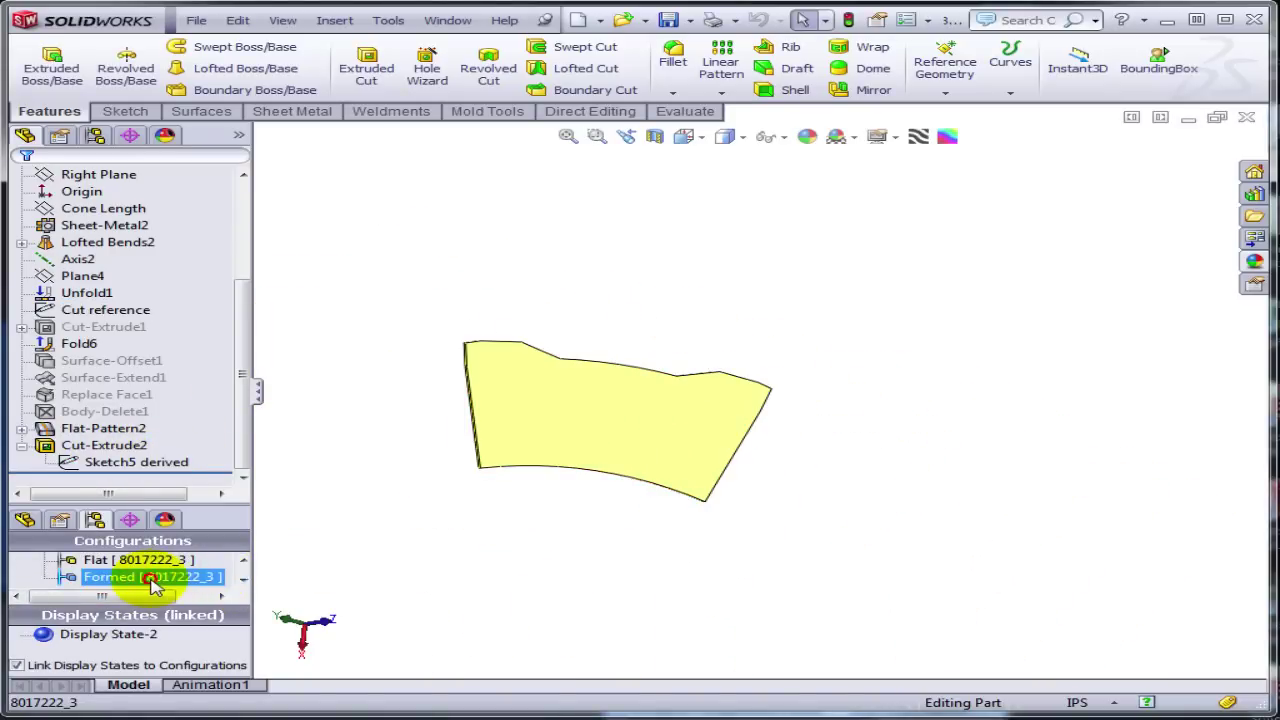
pyautogui.moveTo(571, 571); pyautogui.dragTo(530, 375, button='middle')
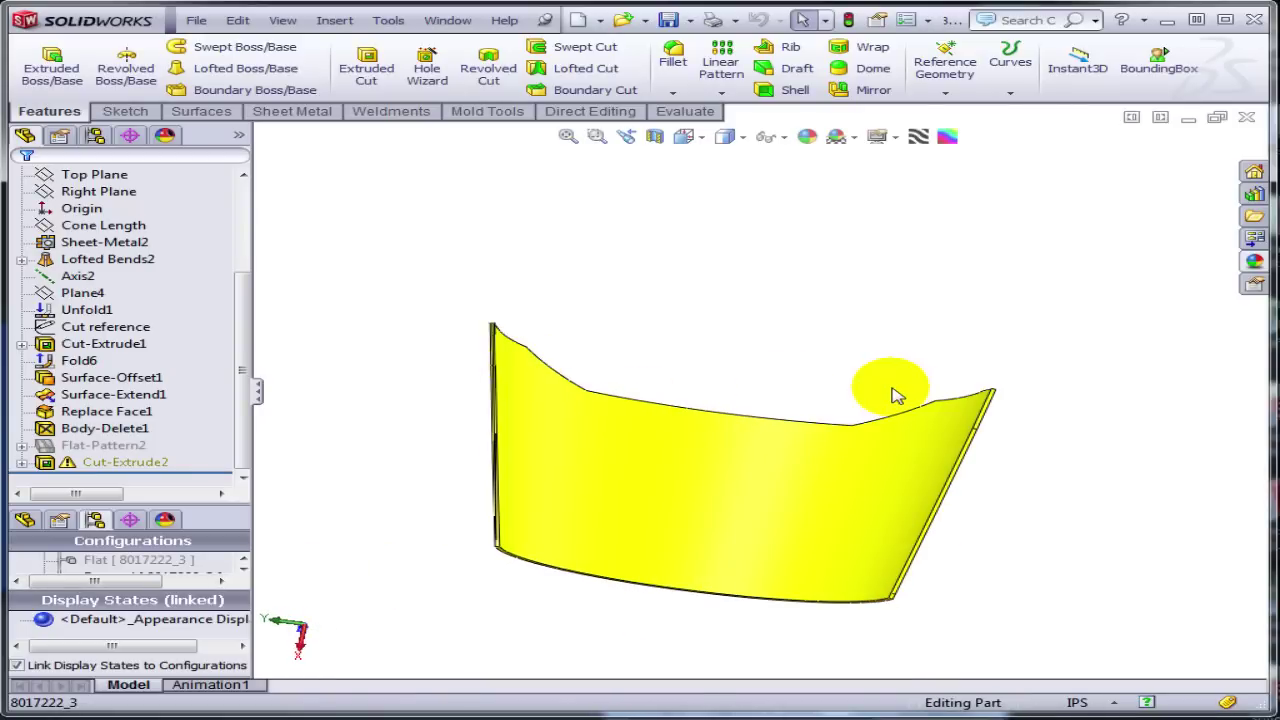